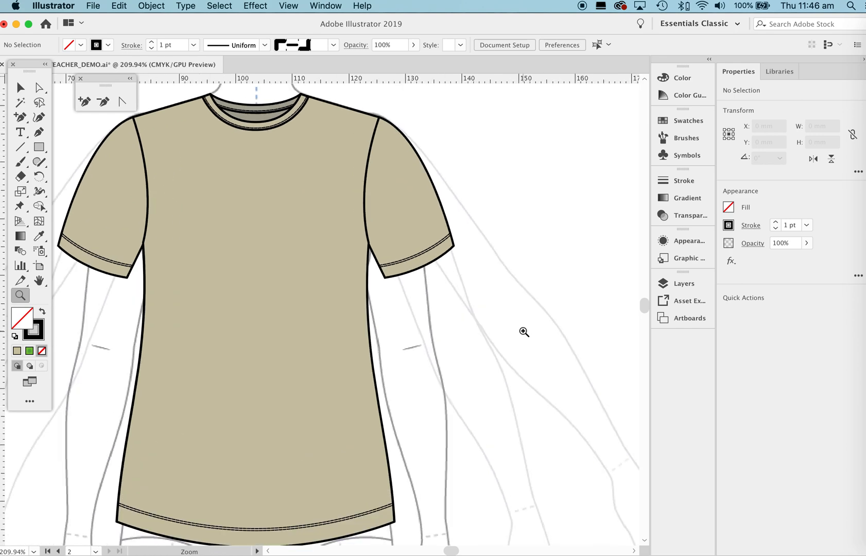
Step: Examine the finished T-shirt flat on both the front view and back view figures
key("space")
left_click_drag(359, 315, 421, 328)
key("v")
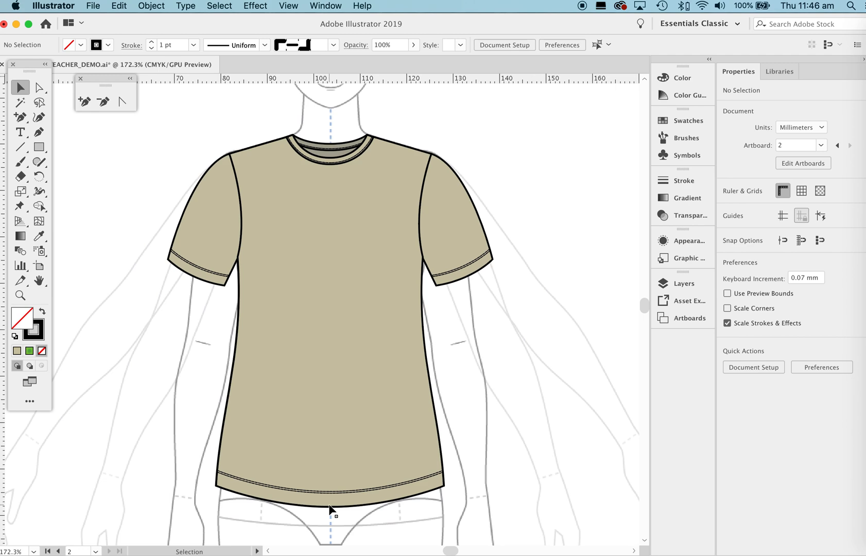
left_click(327, 152)
left_click(523, 259)
scroll(444, 180, "right", 10)
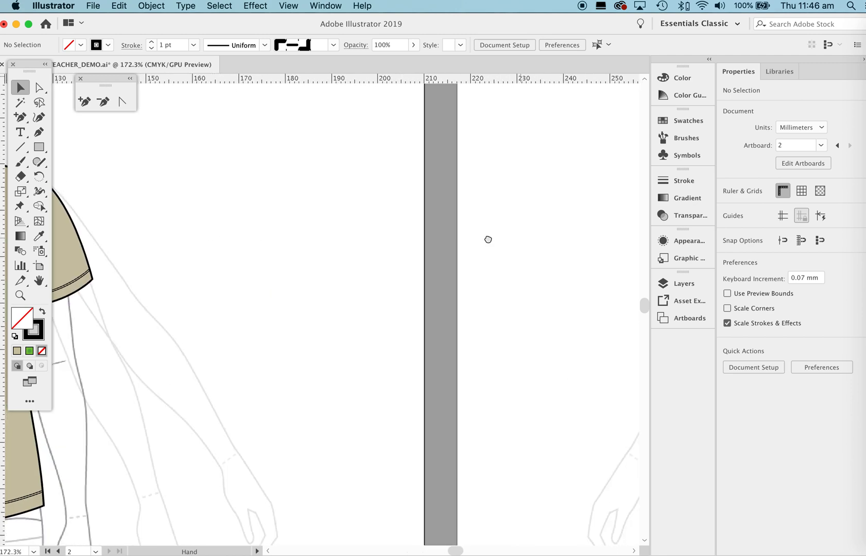
left_click_drag(443, 243, 193, 241)
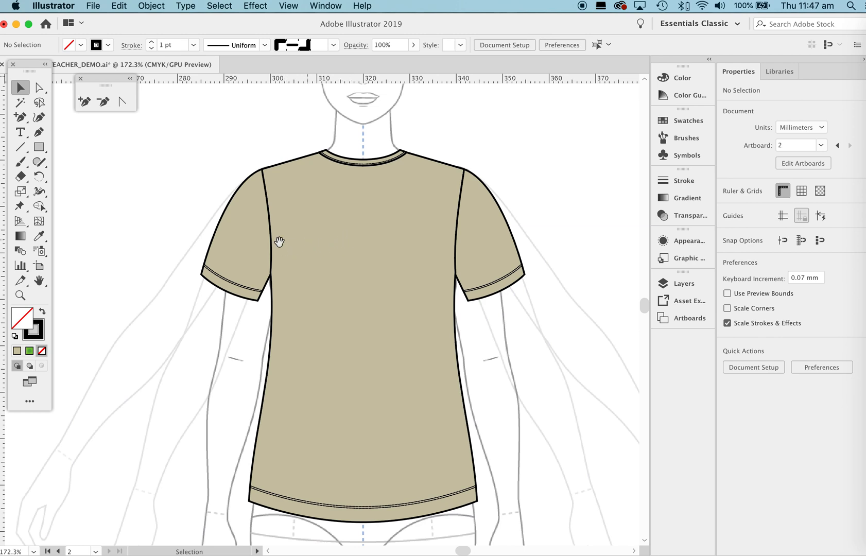
scroll(254, 249, "left", 10)
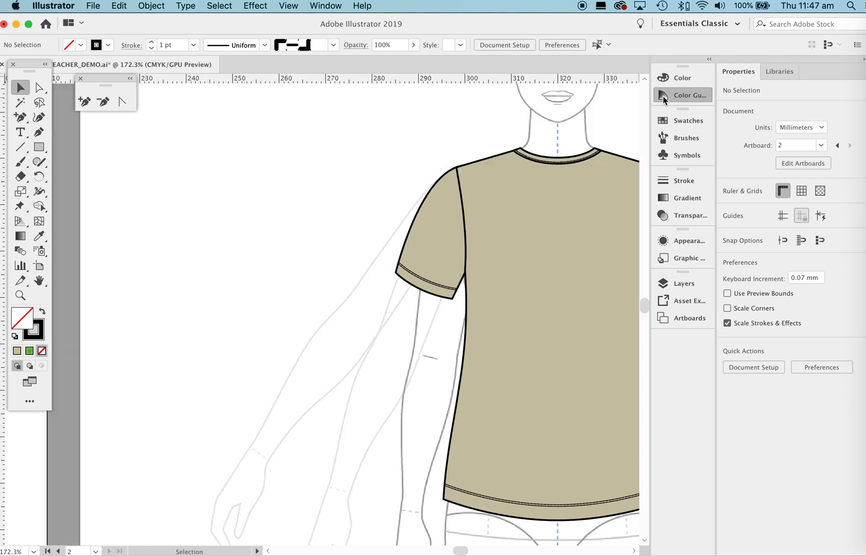
left_click(664, 98)
left_click(664, 98)
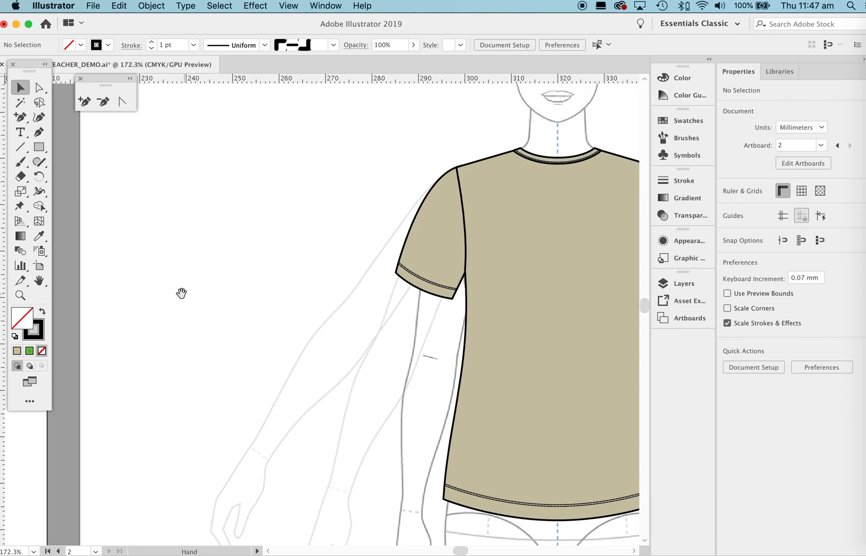
scroll(271, 292, "left", 15)
scroll(146, 281, "left", 20)
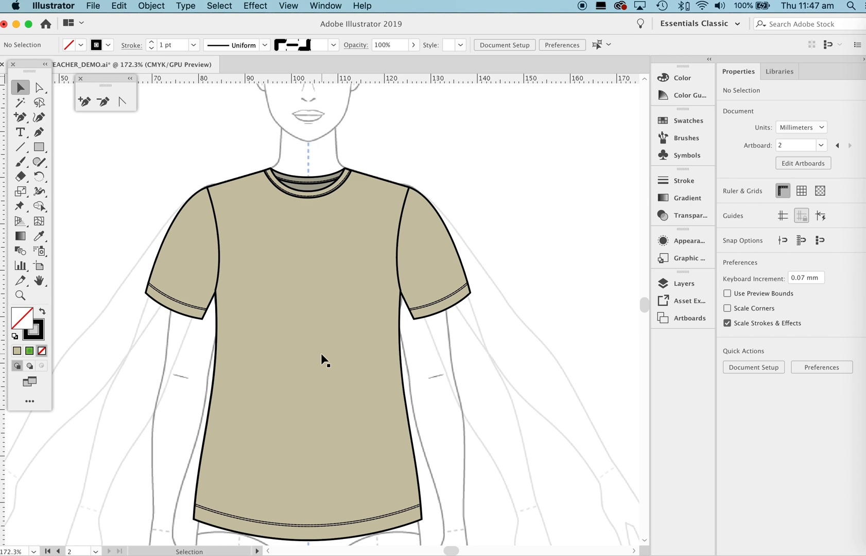
Step: Try moving the grouped front T-shirt as one object, and undo the move
right_click(316, 329)
left_click(302, 326)
left_click(290, 329)
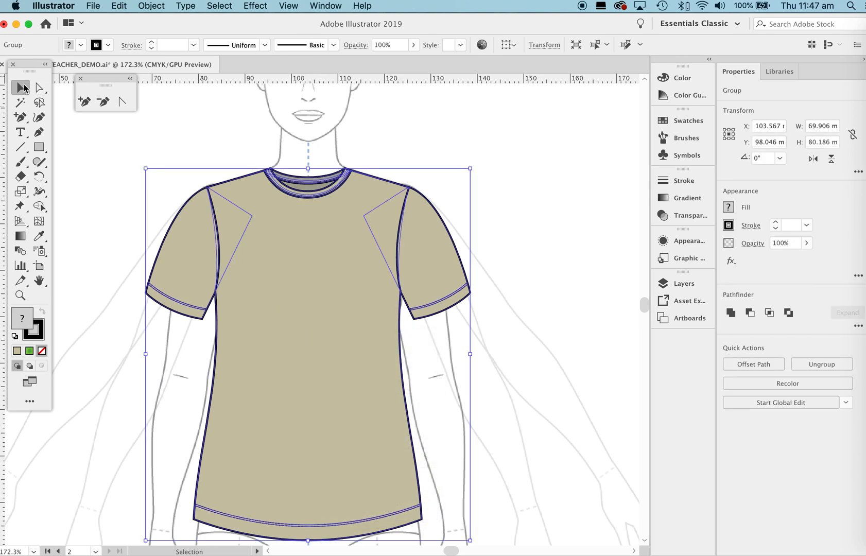
scroll(294, 298, "down", 3)
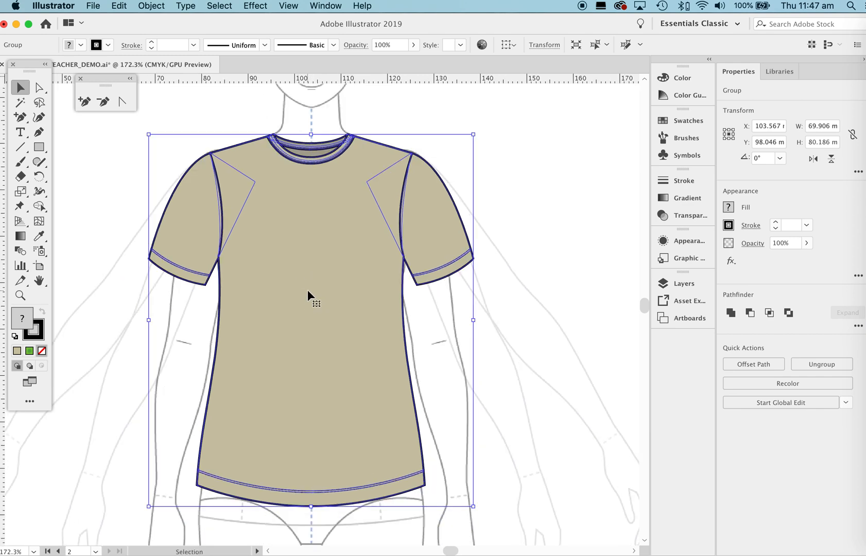
left_click_drag(307, 291, 344, 304)
key("cmd+z")
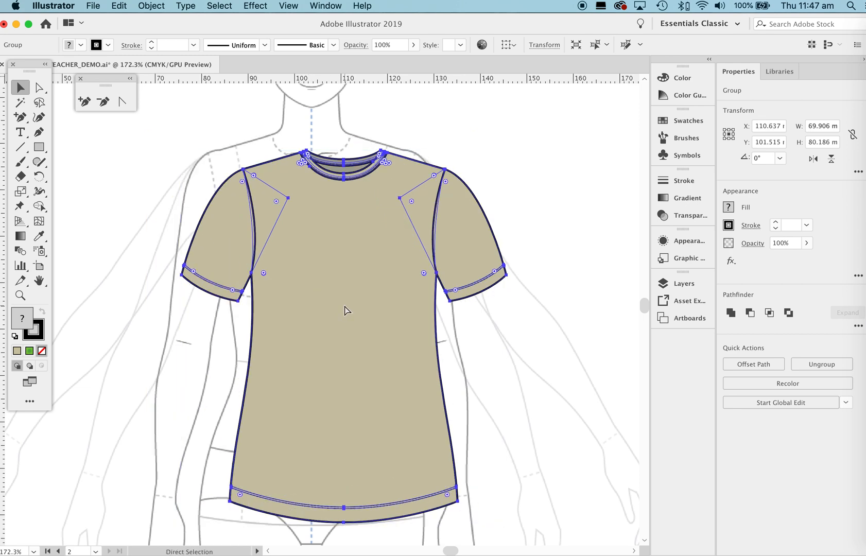
Step: Ungroup the front T-shirt into its separate pieces and select the front body piece
right_click(343, 307)
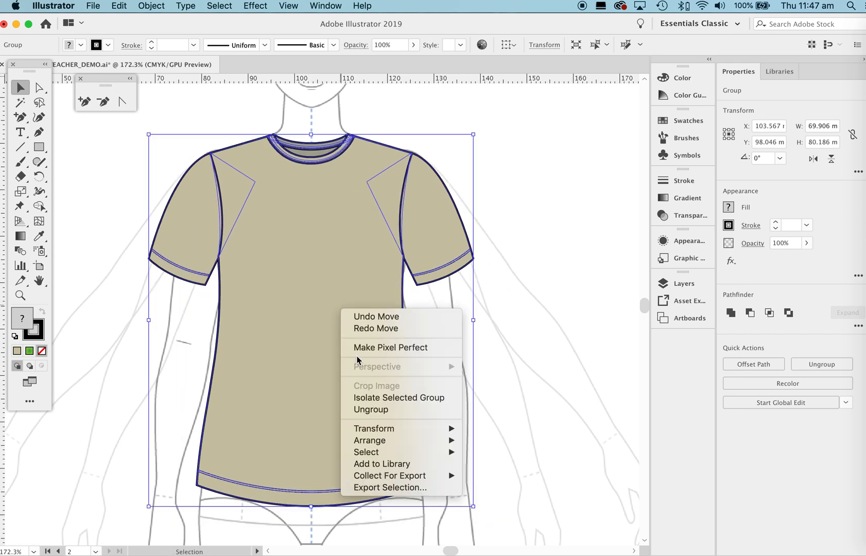
left_click(365, 410)
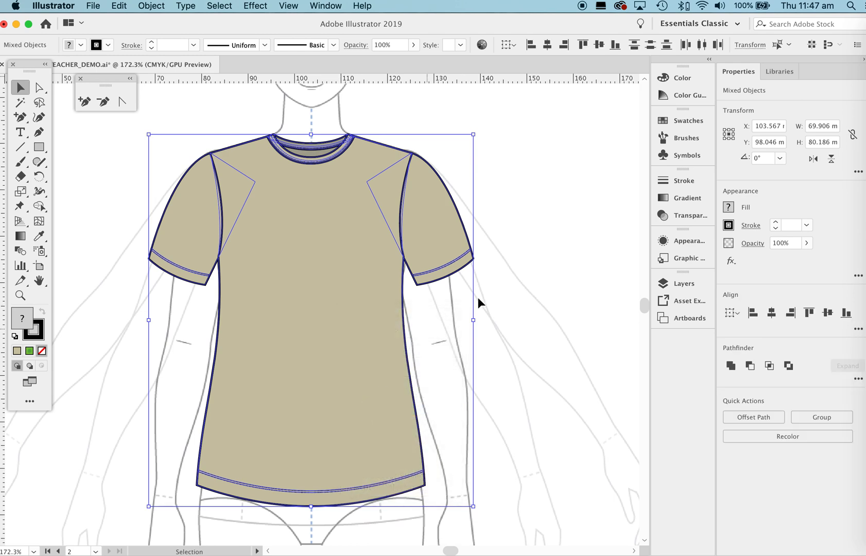
left_click(525, 283)
left_click(337, 208)
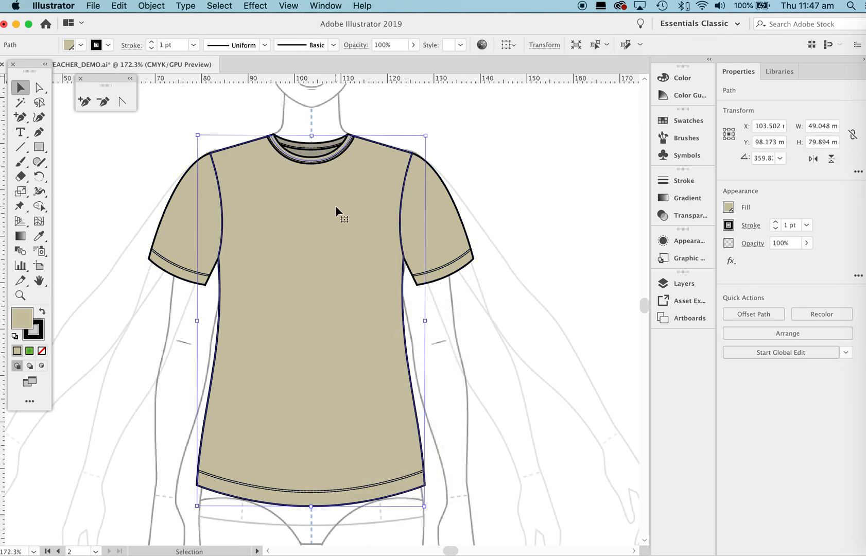
Step: Move each sleeve with its hem stitching outward, away from the T-shirt body
left_click_drag(425, 247, 471, 251)
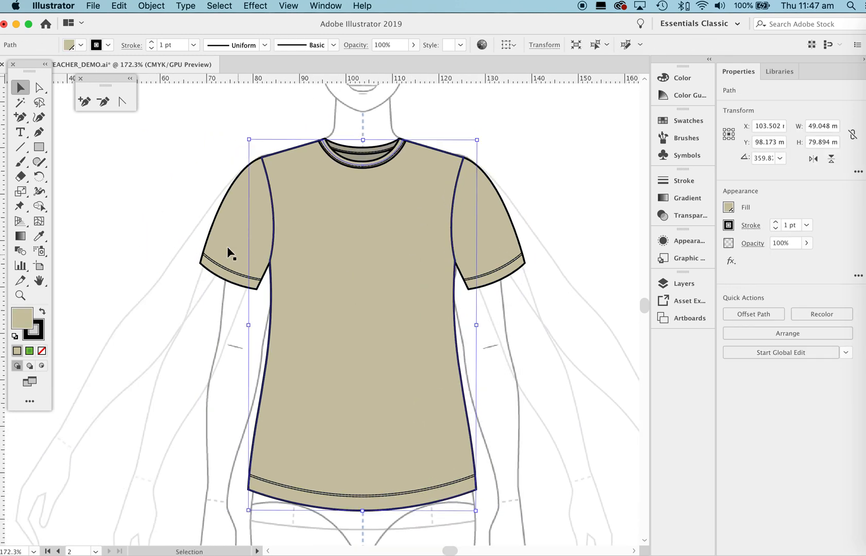
left_click_drag(195, 289, 236, 250)
left_click_drag(236, 250, 129, 253)
left_click_drag(577, 304, 575, 234)
left_click(558, 320)
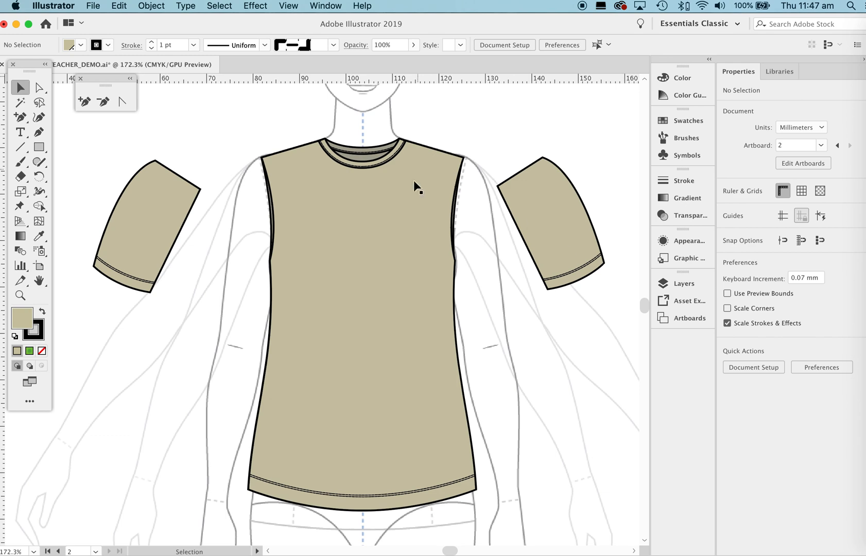
Step: Move the front body piece and the darker inside-back piece off opposite sides of the front figure
left_click_drag(426, 238, 185, 394)
left_click(368, 229)
left_click_drag(357, 265, 542, 276)
left_click_drag(493, 295, 514, 288)
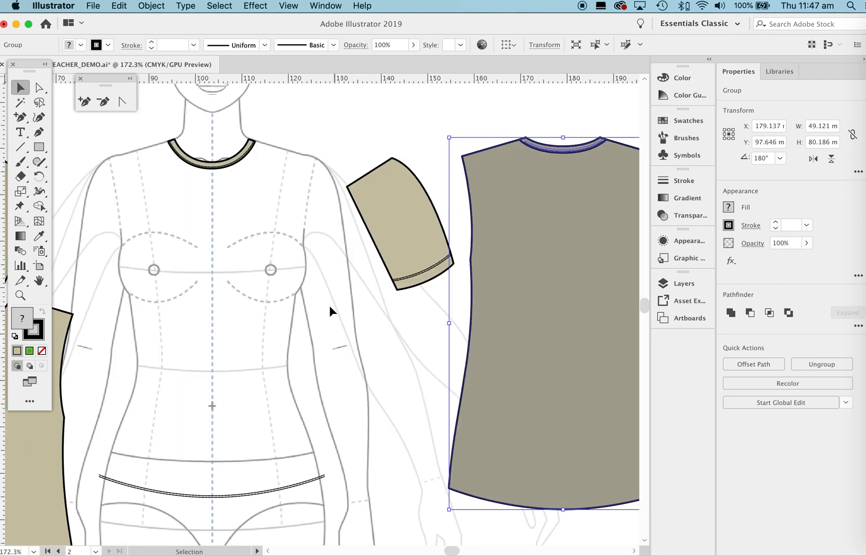
left_click(554, 120)
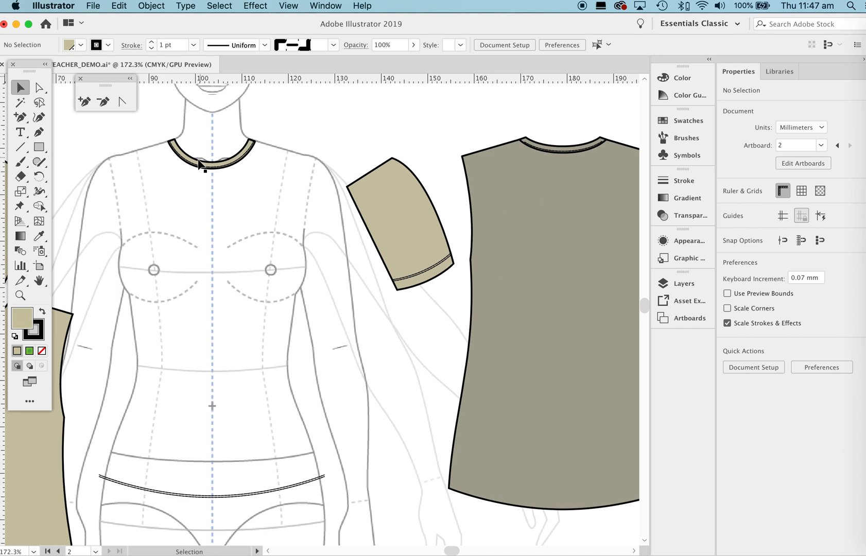
Step: Compare the separated front-view pieces with the T-shirt on the back view figure
key("space")
left_click_drag(568, 189, 251, 195)
left_click_drag(479, 195, 162, 205)
left_click_drag(586, 170, 421, 170)
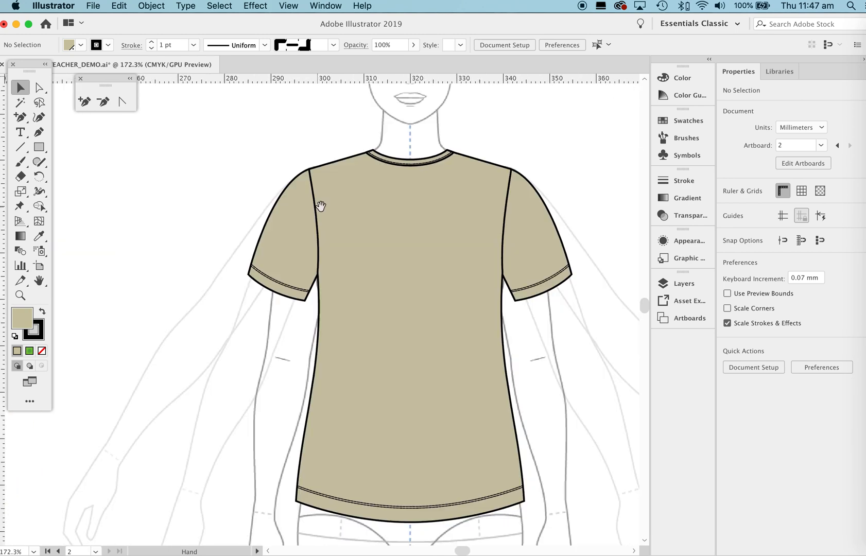
left_click_drag(131, 305, 601, 281)
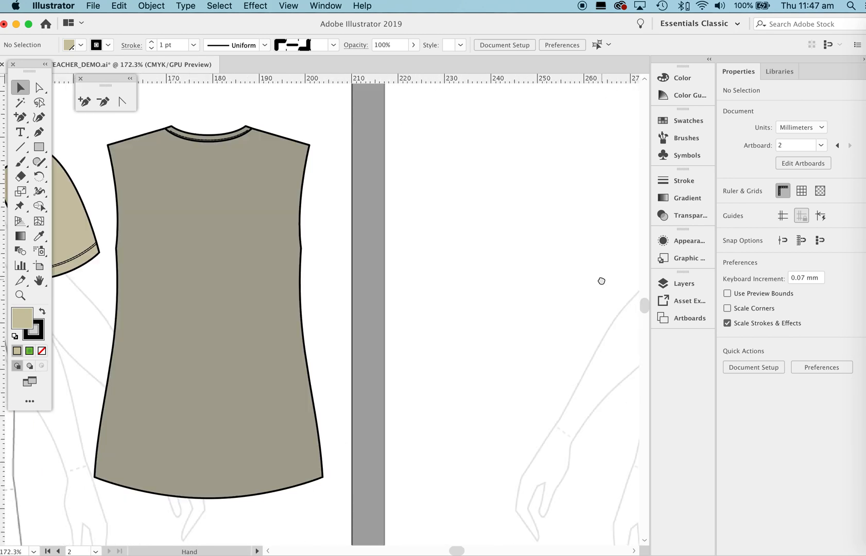
key("space")
left_click_drag(476, 273, 113, 275)
left_click_drag(330, 278, 251, 278)
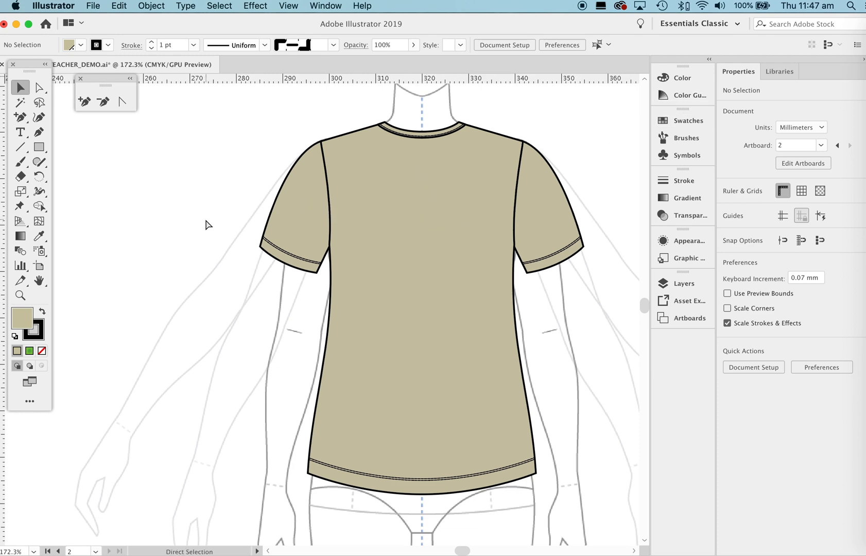
Step: Undo the separation of the front T-shirt pieces and the ungrouping
key("z")
left_click_drag(449, 201, 449, 262)
key("space")
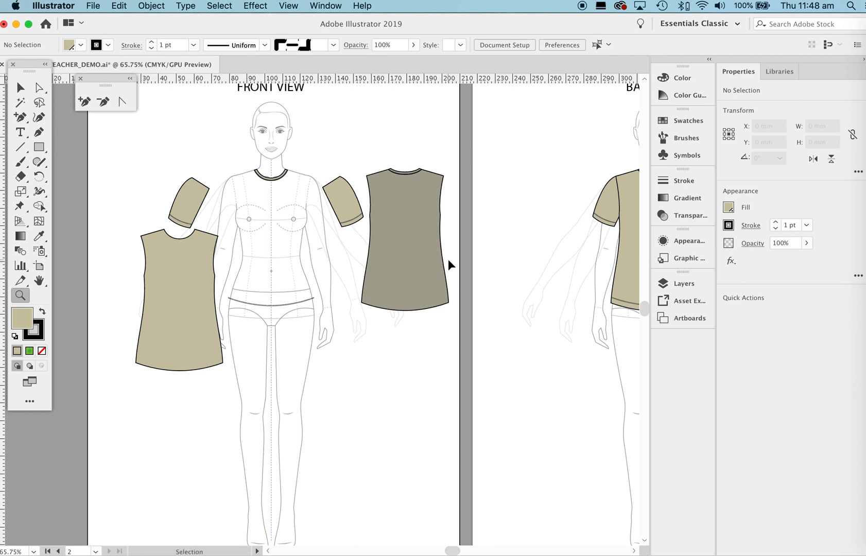
key("super+z")
key("super+z")
key("super+z")
key("super+z")
key("super+z")
key("super+z")
key("super+z")
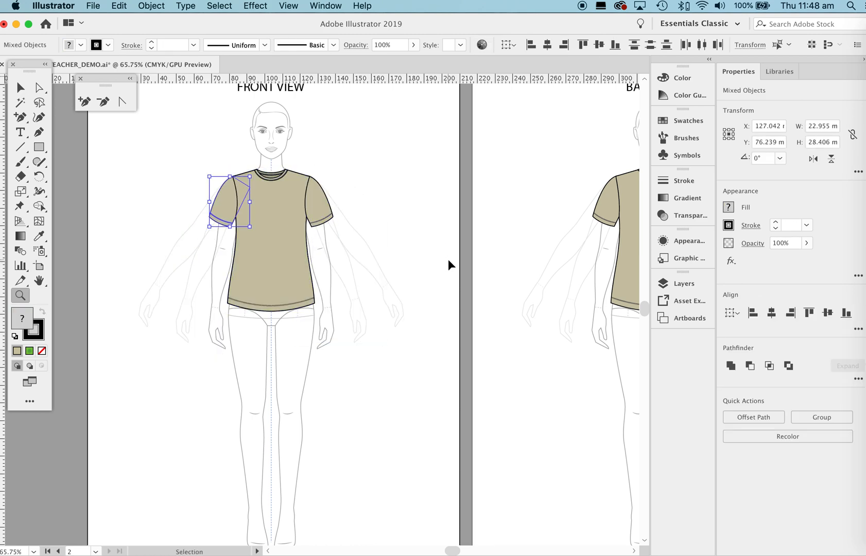
Step: Move the grouped T-shirt off the front figure to its left, centred at about X 21.4 mm, and bring the bare torso into close view
key("v")
left_click_drag(280, 226, 136, 221)
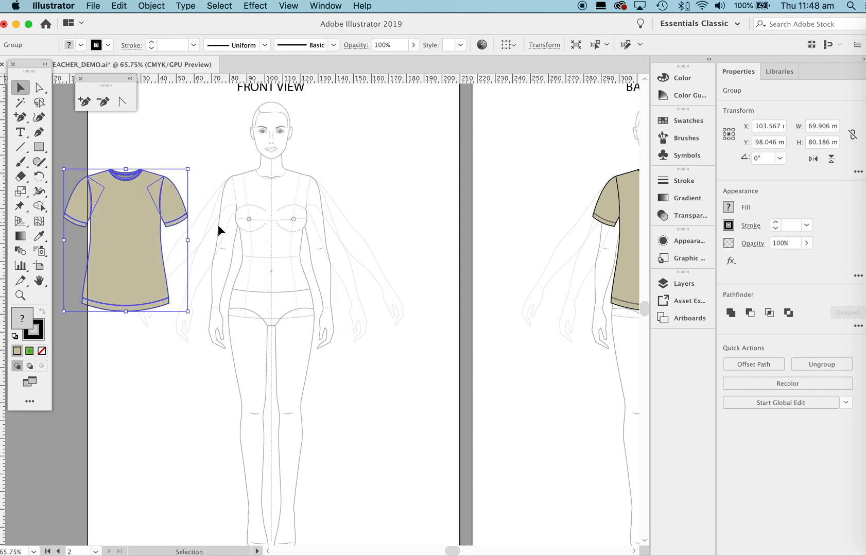
key("z")
left_click_drag(262, 201, 434, 237)
left_click_drag(263, 274, 400, 274)
key("v")
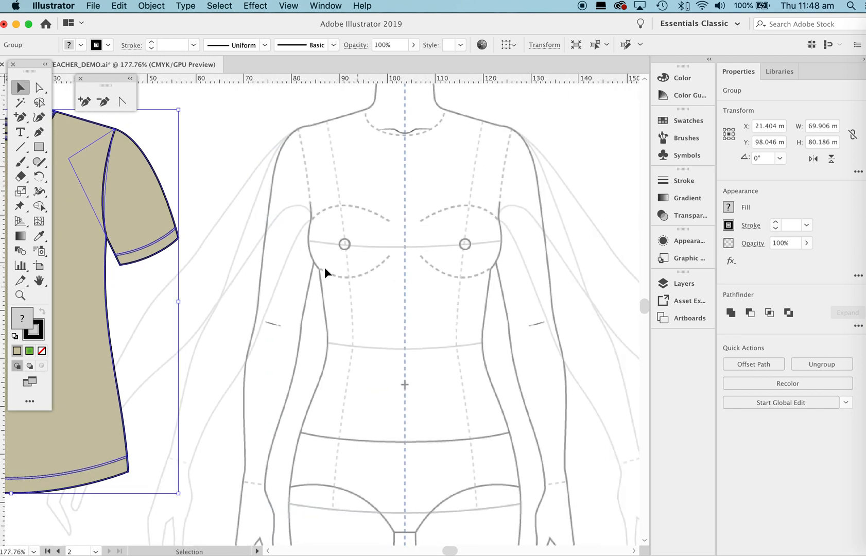
left_click(213, 273)
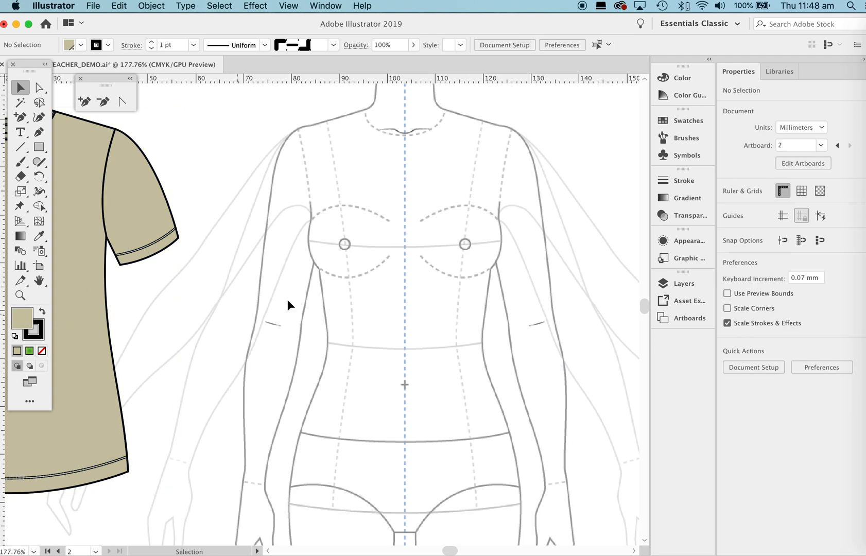
scroll(293, 297, "right", 3)
scroll(293, 297, "down", 1)
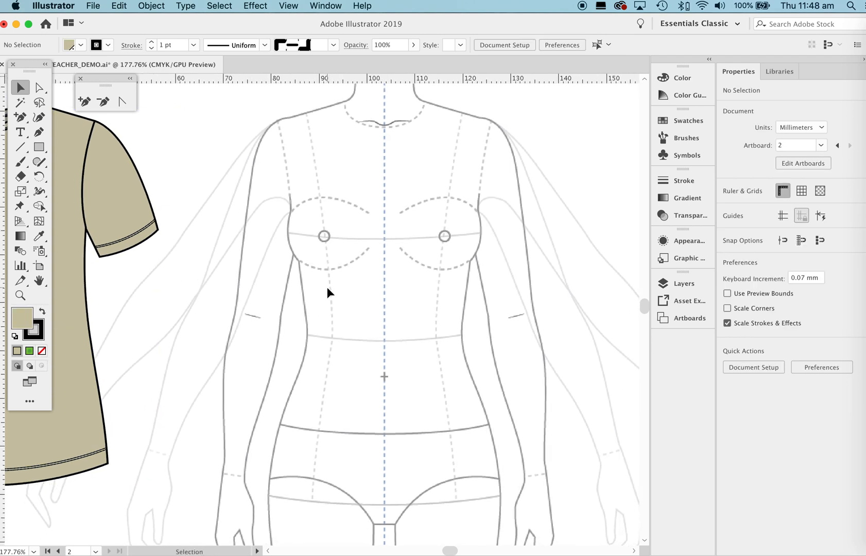
Step: Set the fill to none for the new outline, leaving the reference T-shirt deselected
left_click(42, 350)
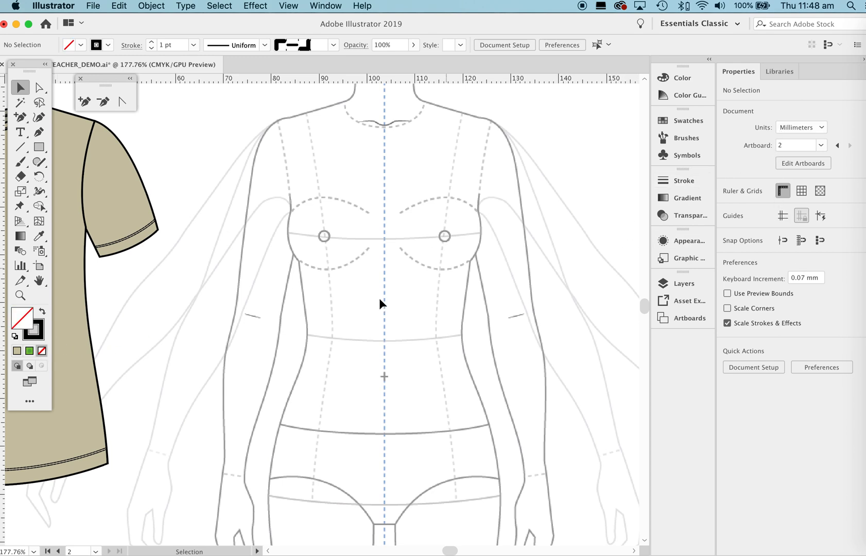
left_click(98, 372)
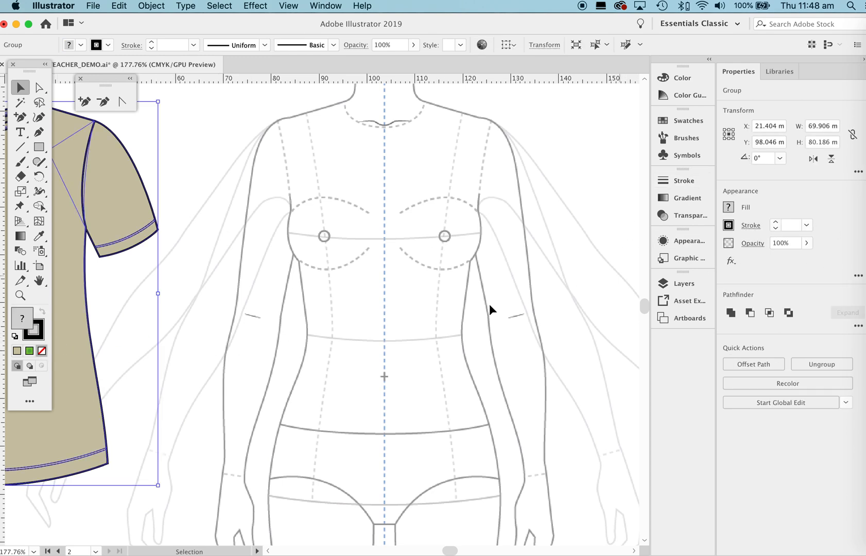
left_click(578, 286)
key("a")
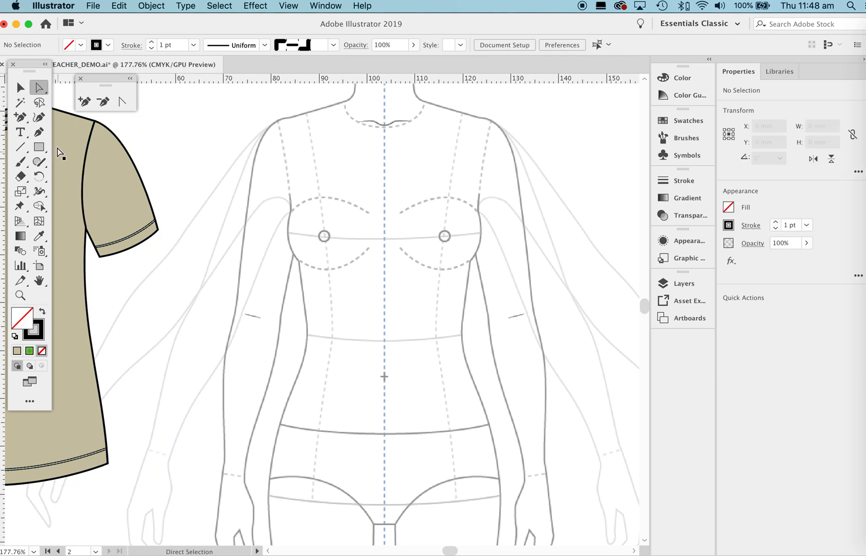
Step: Draw the left-hand front body with straight Pen segments from centre-front neck through neck point, shoulder tip, underarm and side hem to centre-front hem
left_click(39, 131)
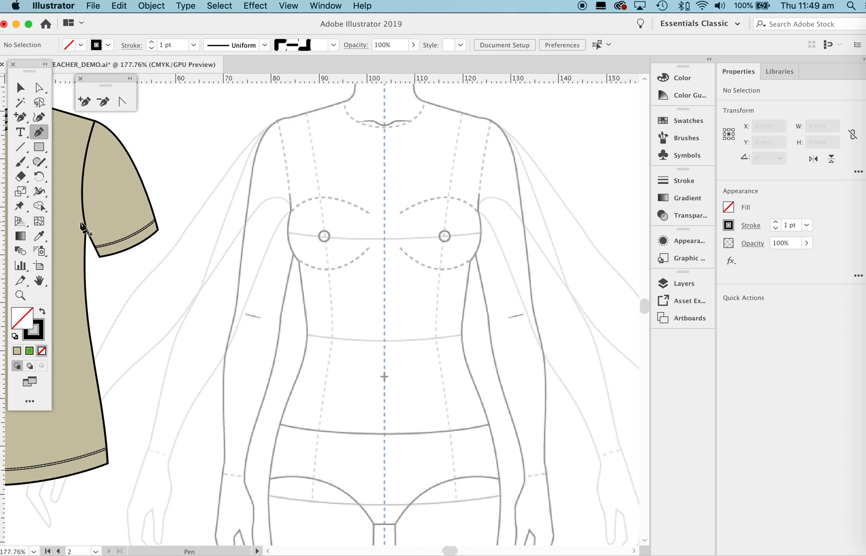
left_click(383, 126)
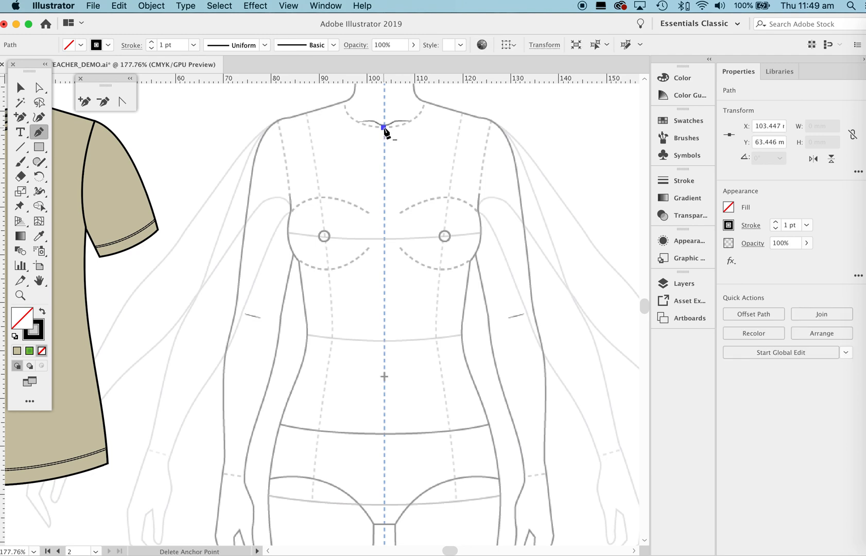
left_click(343, 101)
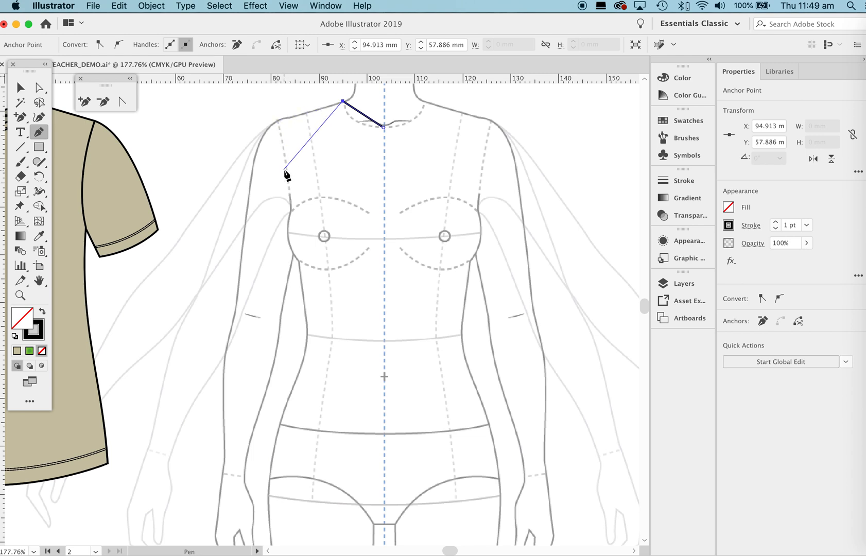
left_click(277, 119)
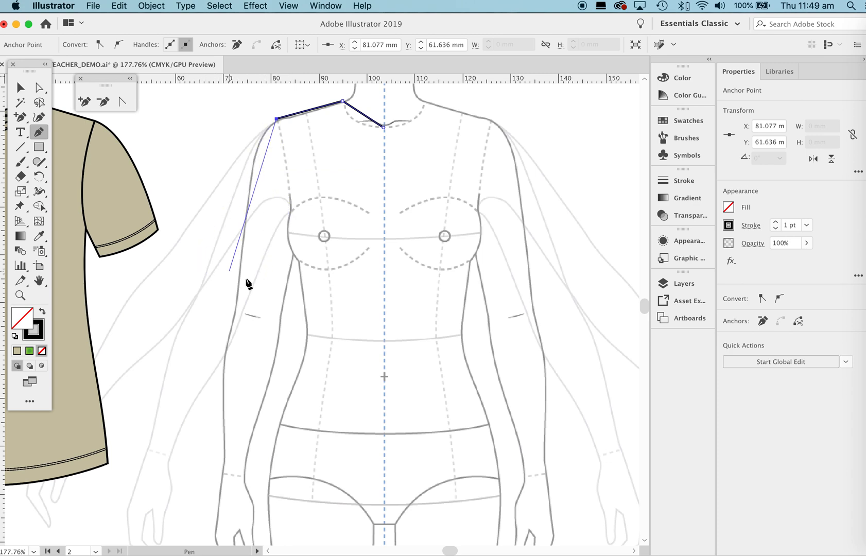
left_click(290, 220)
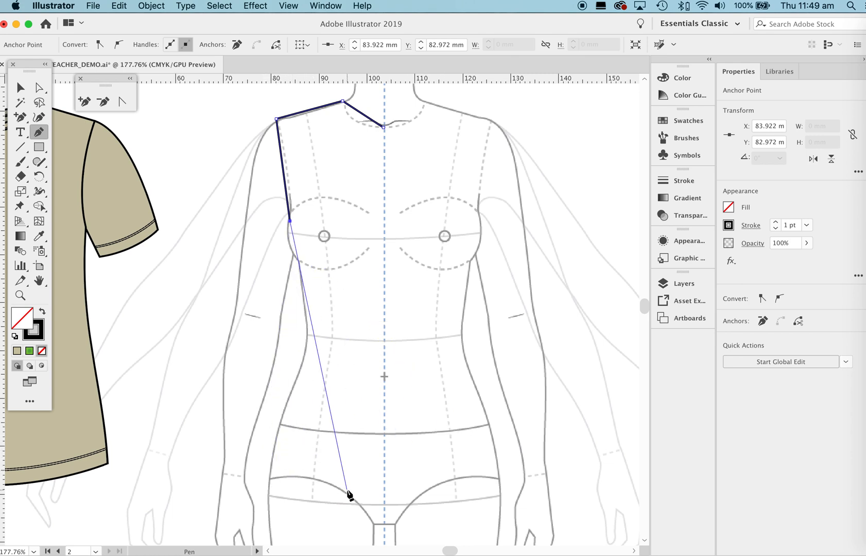
left_click(269, 456)
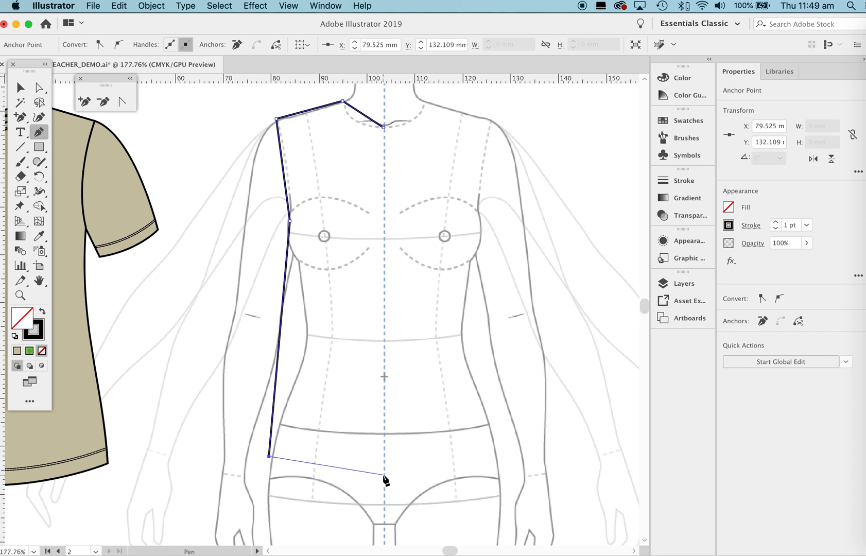
scroll(386, 479, "left", 5)
scroll(388, 479, "left", 3)
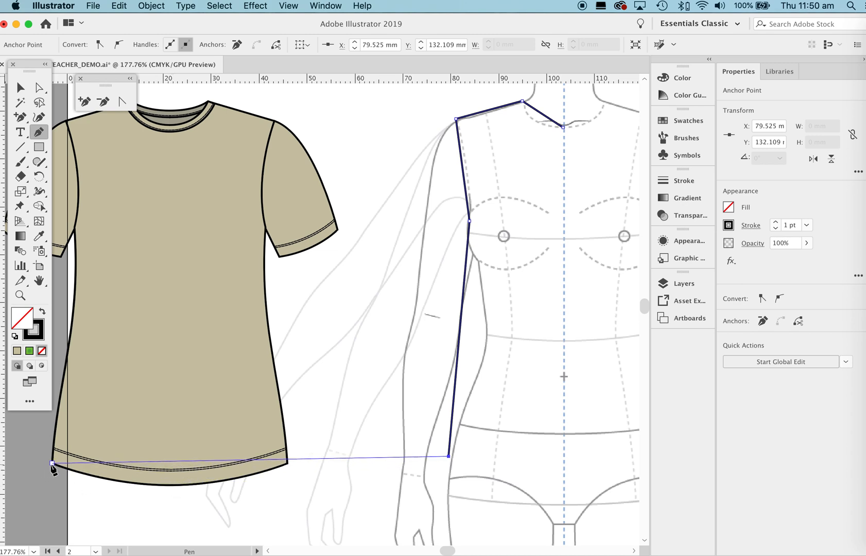
left_click(563, 476)
scroll(566, 481, "right", 5)
scroll(566, 481, "up", 1)
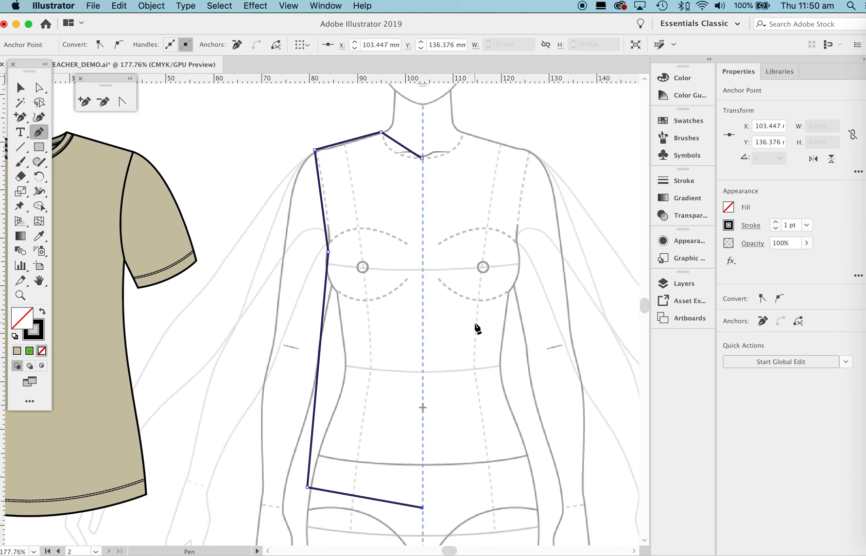
Step: Curve the neckline with horizontal handles at the centre-front neck point, and turn on Smart Guides
left_click(123, 102)
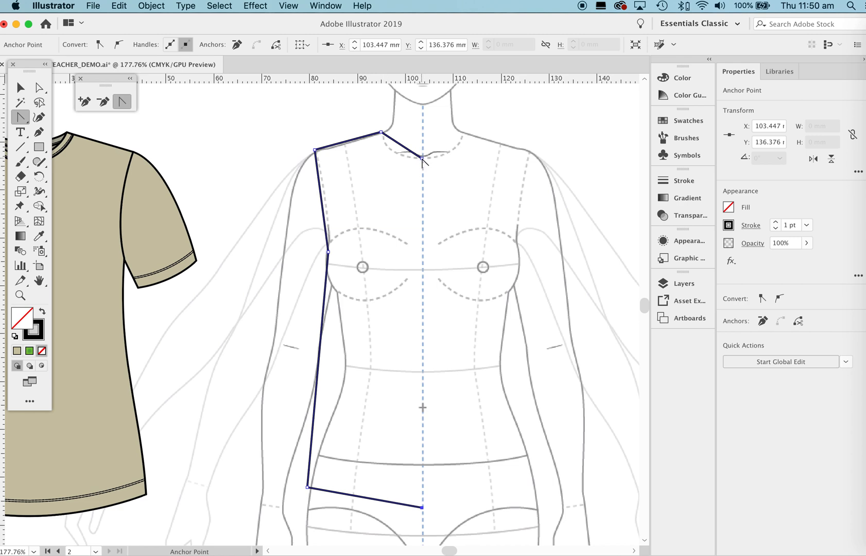
left_click_drag(422, 158, 396, 163)
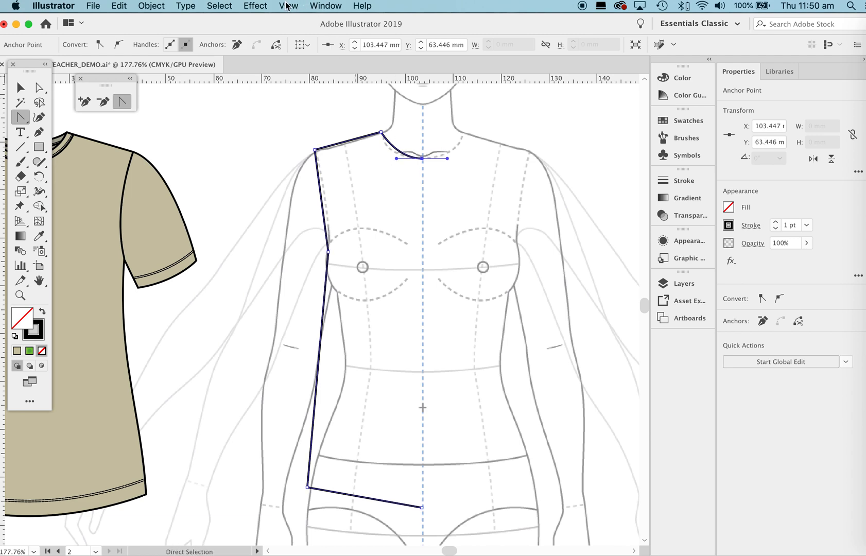
left_click(287, 7)
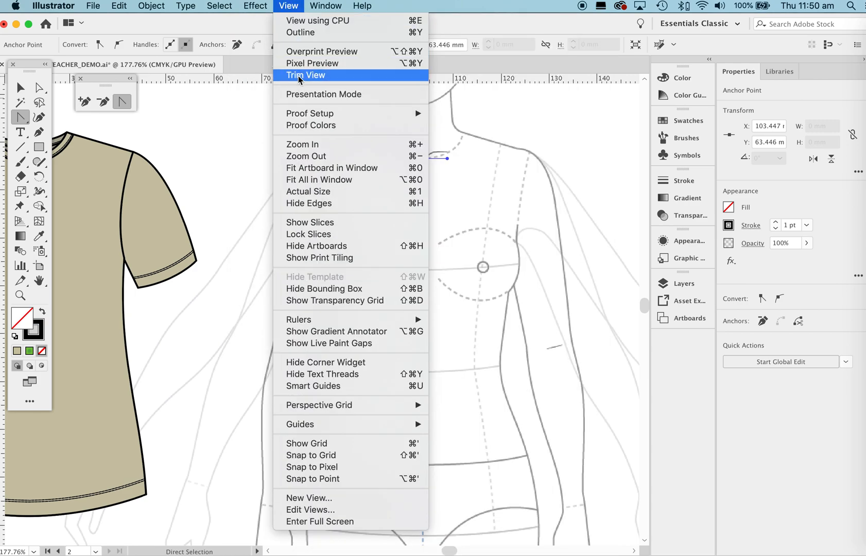
mouse_move(322, 6)
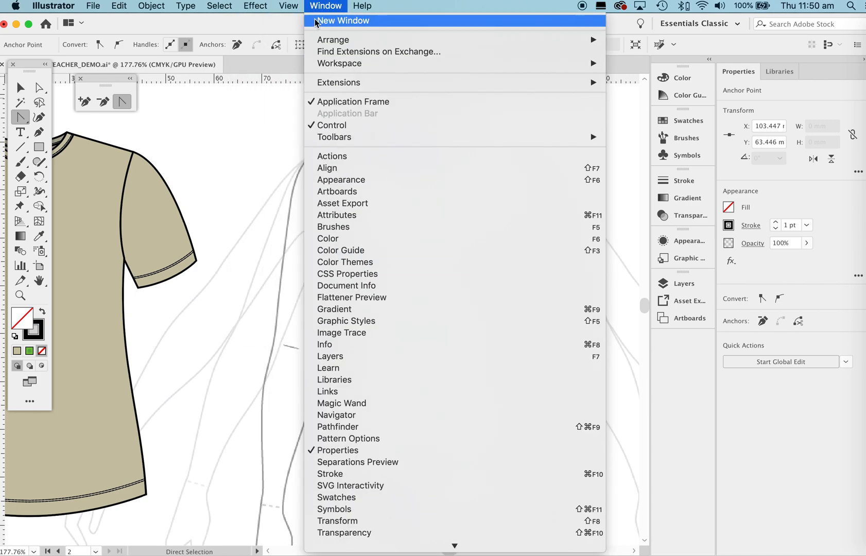
mouse_move(289, 6)
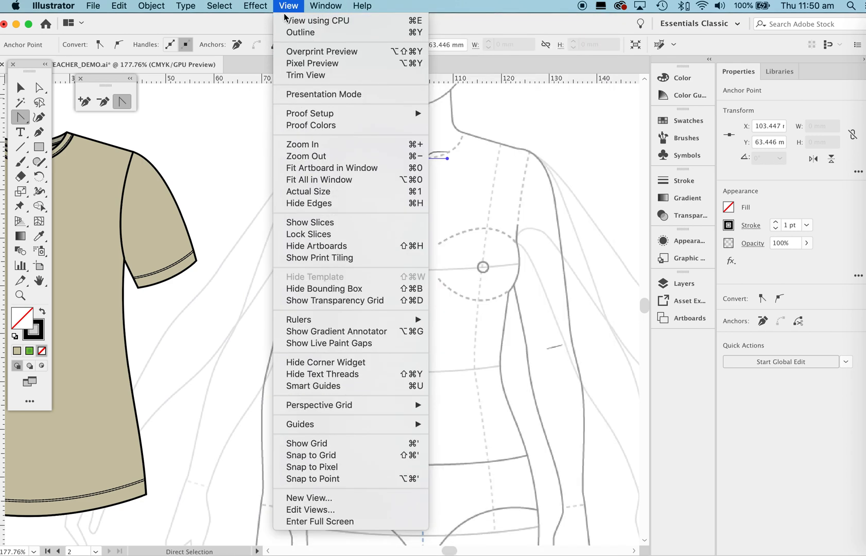
left_click(315, 386)
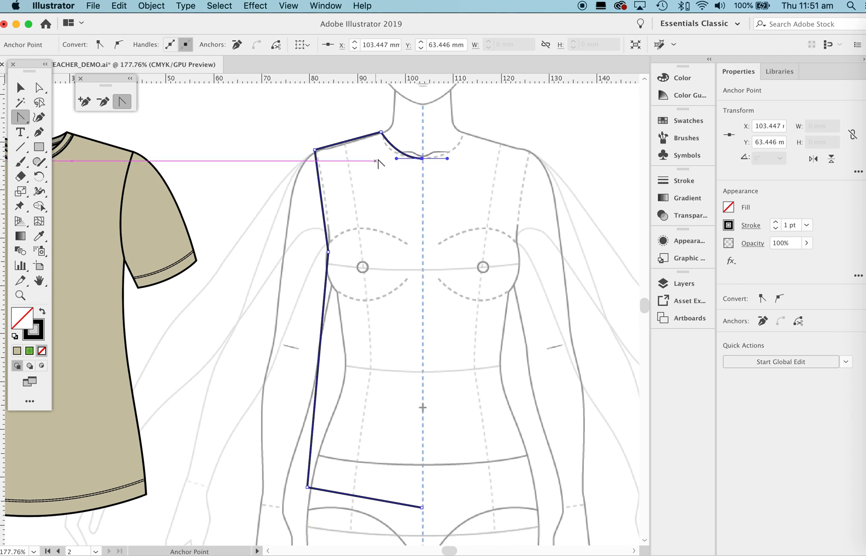
Step: Curve the armhole inward between the shoulder tip and the underarm, pulling direction handles out of both points
left_click_drag(314, 150, 281, 160)
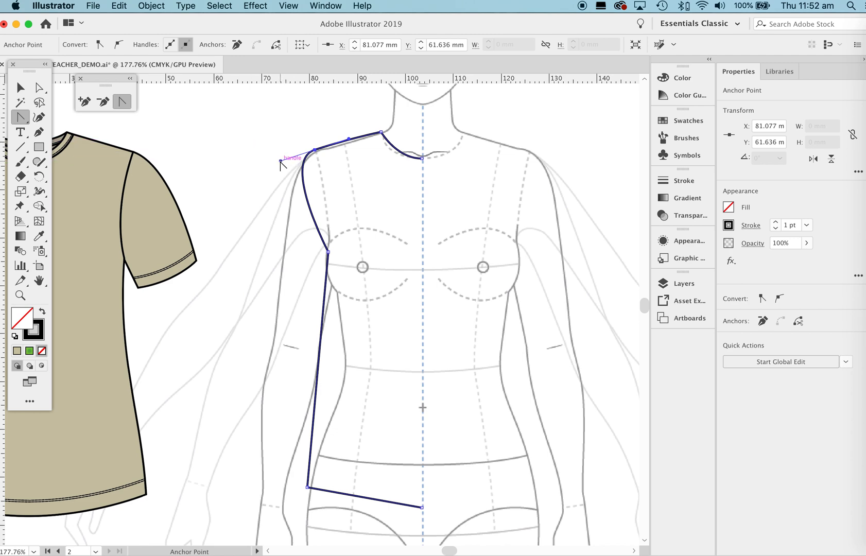
left_click_drag(280, 161, 329, 186)
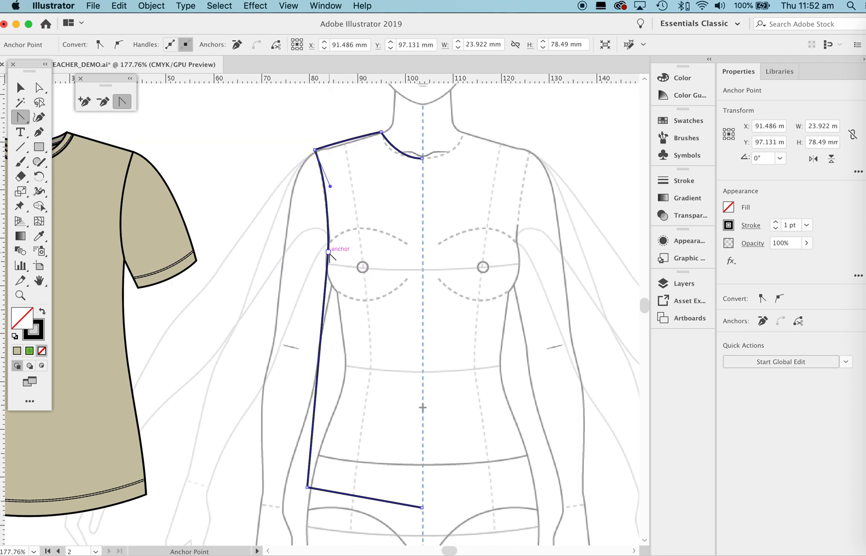
left_click_drag(328, 251, 329, 287)
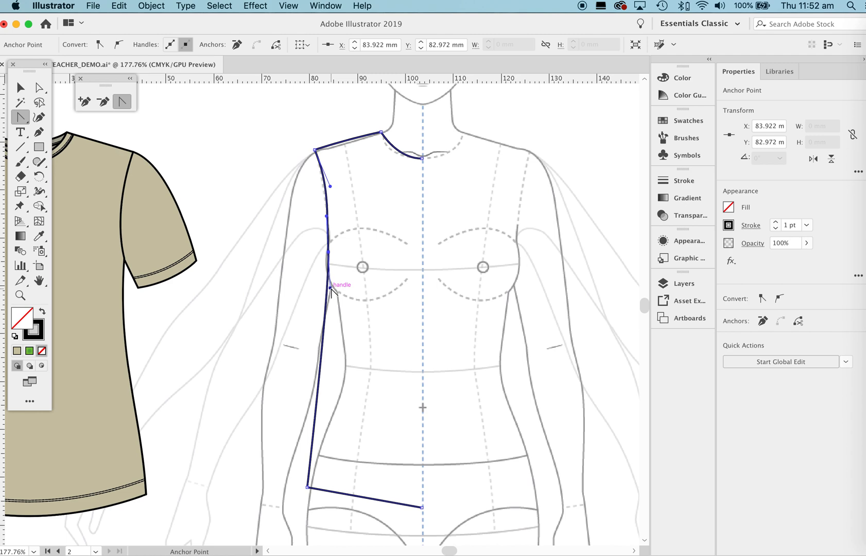
Step: Bend the upper side seam inward towards the waist using the underarm point's lower handle
left_click_drag(331, 287, 349, 341)
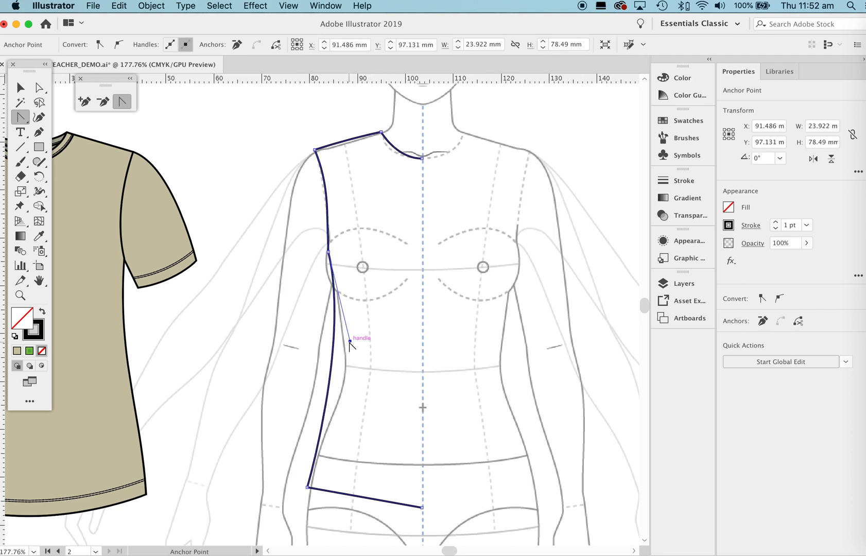
left_click(40, 89)
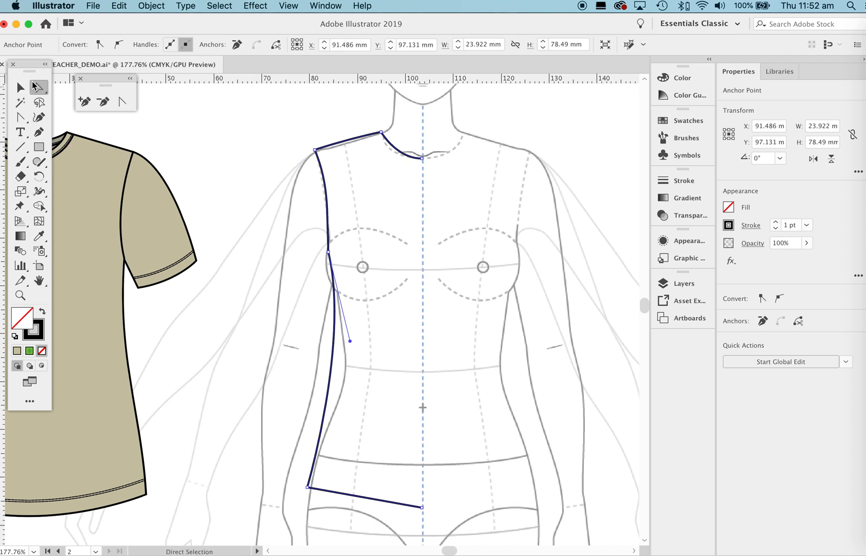
mouse_move(350, 342)
left_mouse_down()
mouse_move(296, 334)
mouse_move(354, 333)
left_mouse_up()
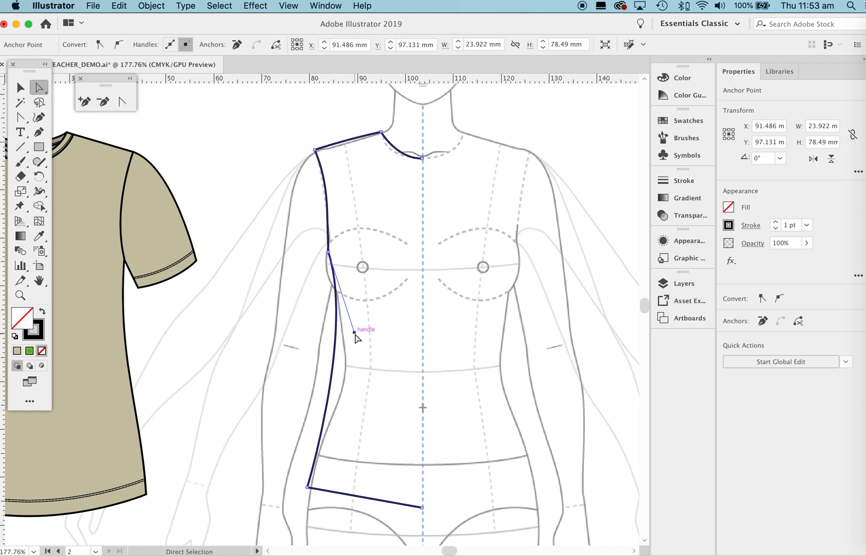
Step: Curve the lower side seam into the side hem corner, removing the corner's lower handle so the hem line stays straight
left_click(119, 100)
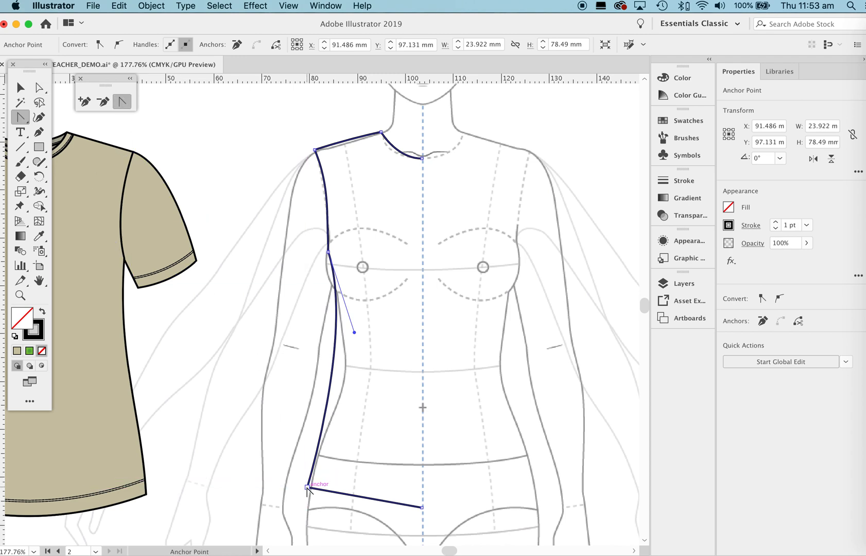
left_click_drag(307, 487, 309, 527)
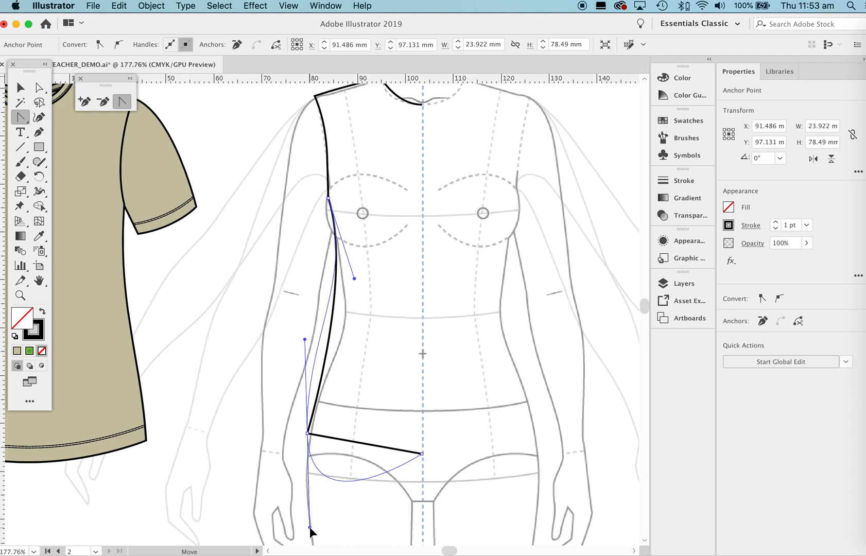
left_click_drag(310, 527, 306, 505)
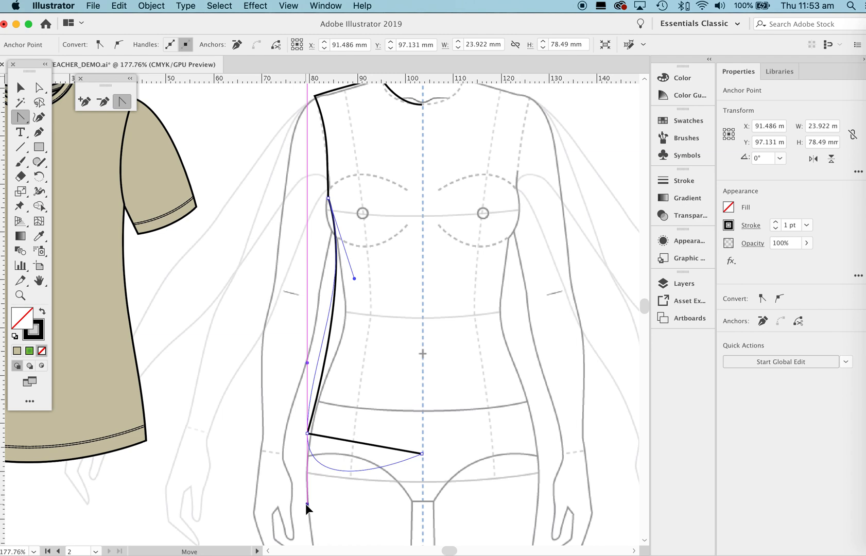
left_click_drag(305, 503, 305, 512)
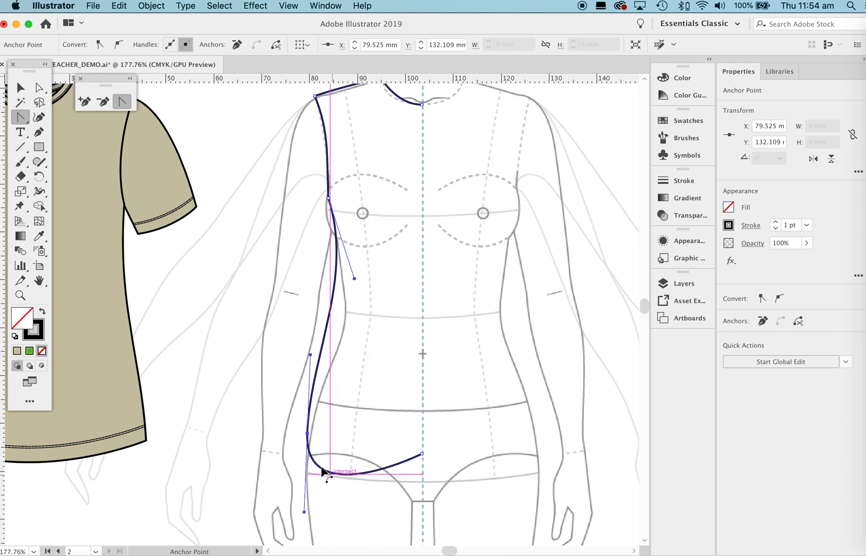
left_click(303, 511)
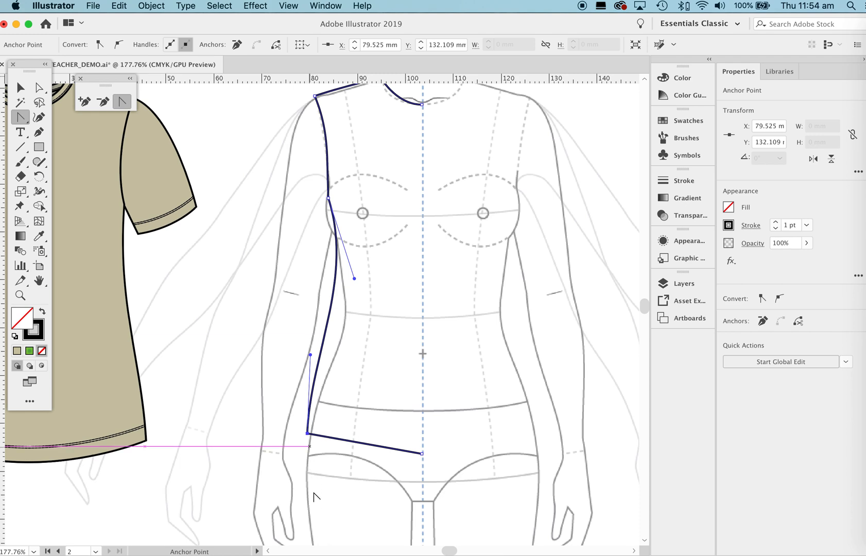
left_click(308, 434)
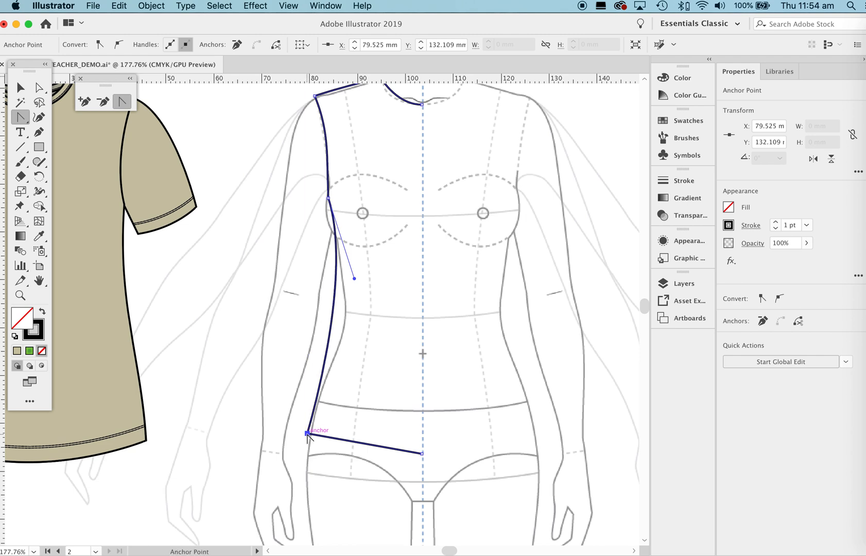
key("super+z")
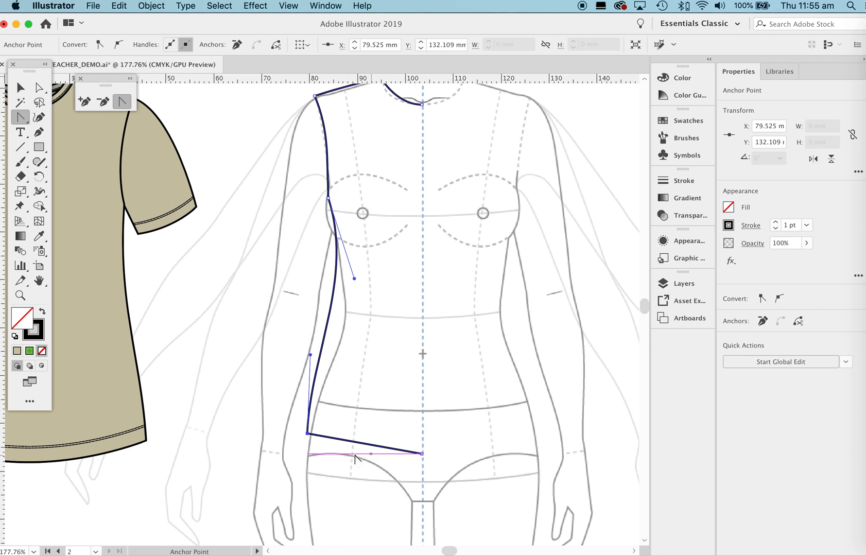
Step: Curve the hem with horizontal handles at the centre-front hem point
left_click_drag(421, 454, 491, 450)
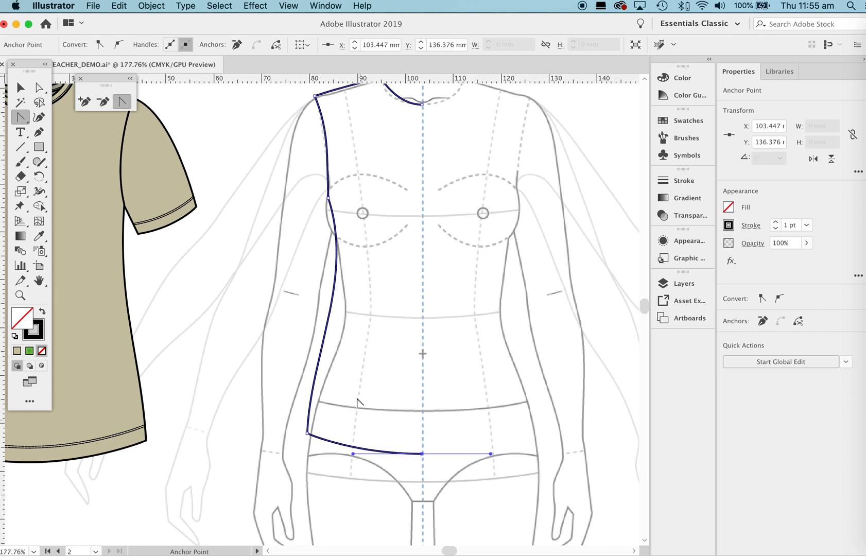
scroll(360, 292, "up", 3)
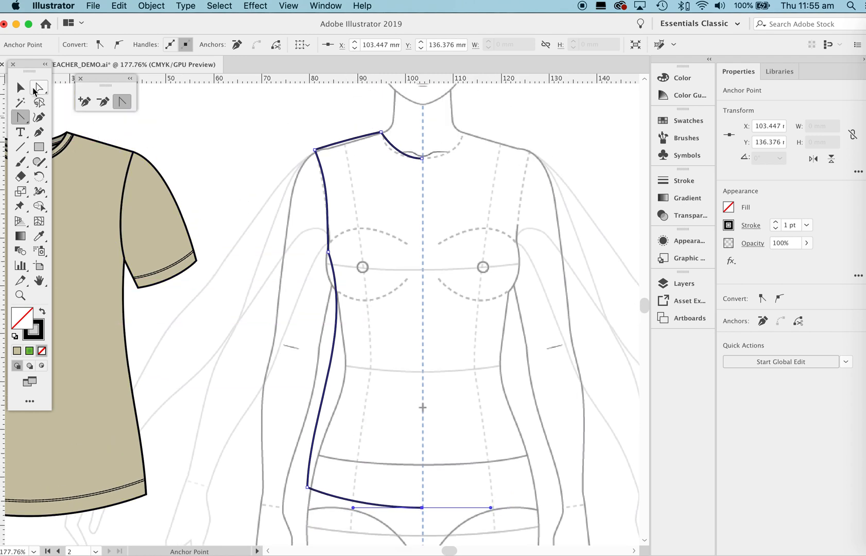
Step: Round the neckline more fully by lengthening the centre-front neck point's handle horizontally, and select the shoulder tip point
left_click(39, 88)
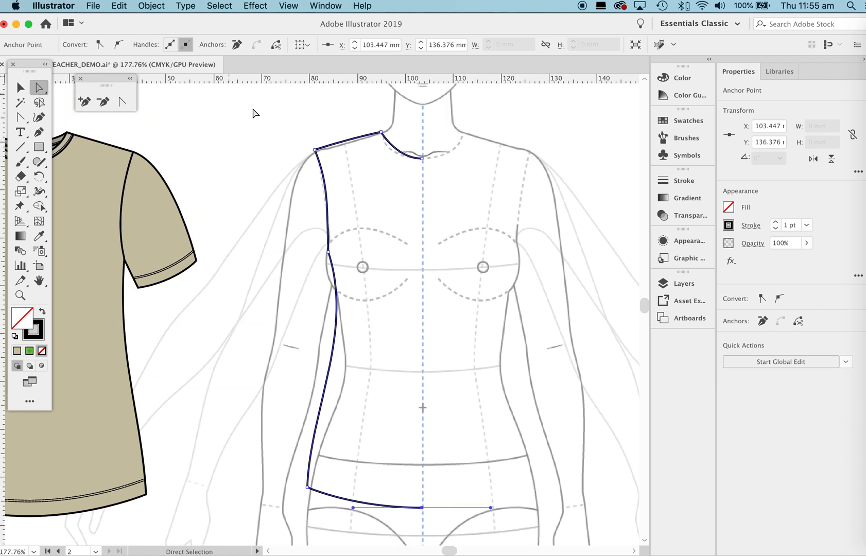
left_click(422, 157)
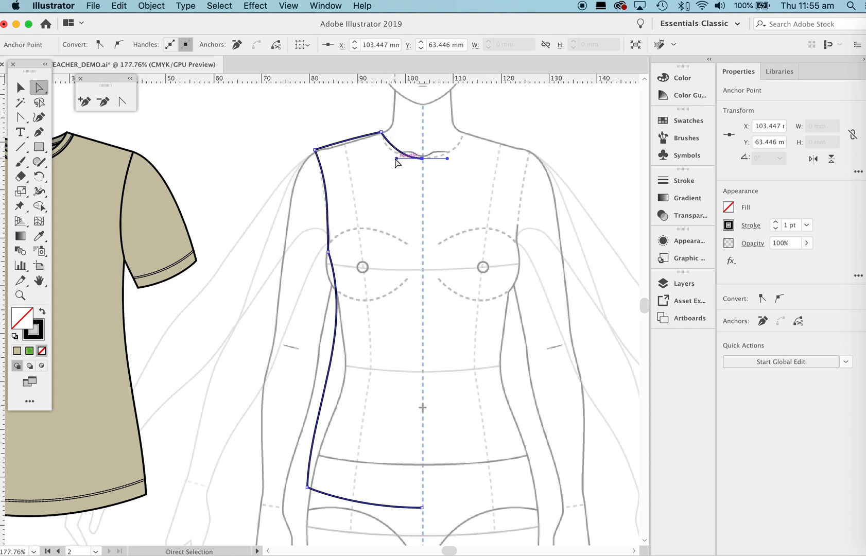
left_click_drag(397, 159, 388, 159)
mouse_move(388, 158)
left_mouse_down()
mouse_move(402, 158)
mouse_move(388, 158)
left_mouse_up()
left_click(422, 158)
left_click(315, 151)
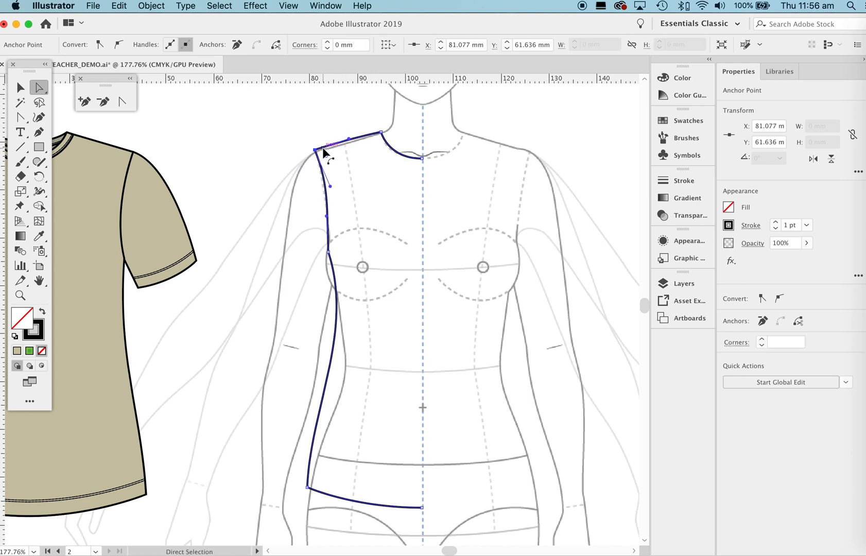
Step: Straighten the shoulder line and smooth the armhole by removing the shoulder tip's shoulder-side handle and the underarm's upper handle, and lengthening the armhole handle
left_click(123, 101)
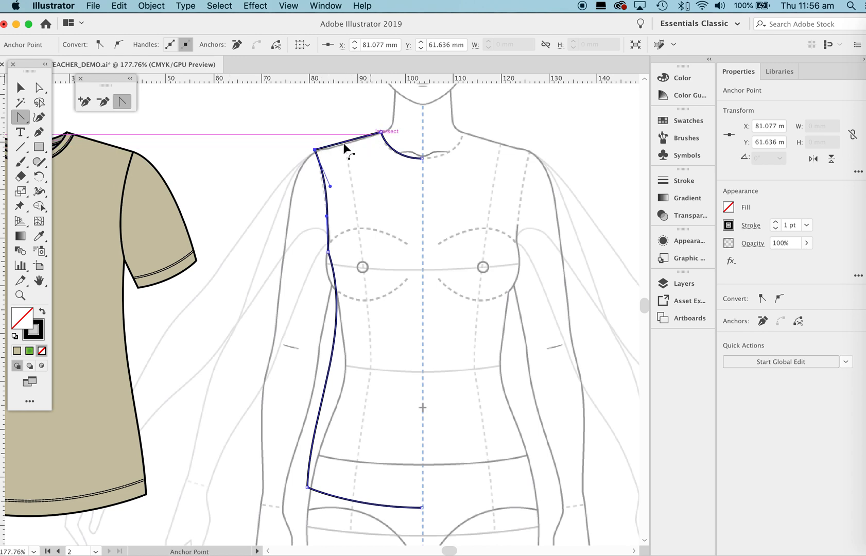
left_click(39, 88)
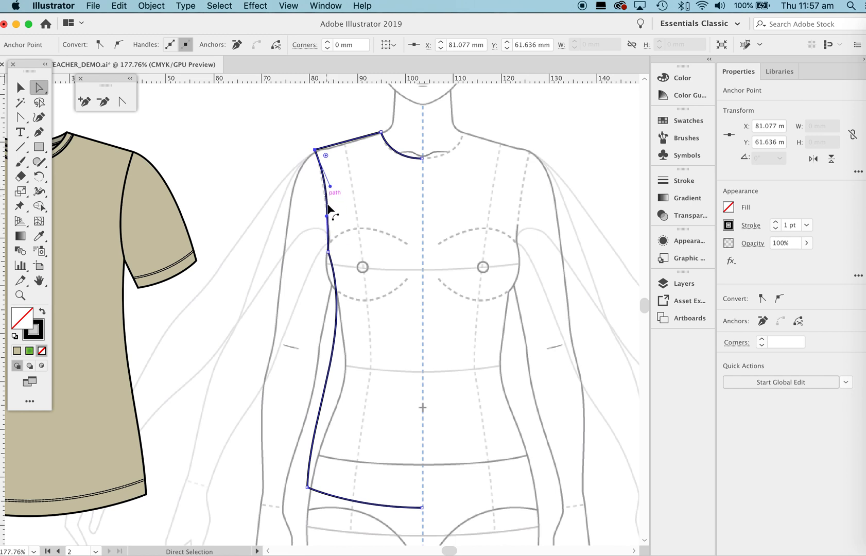
left_click(328, 252)
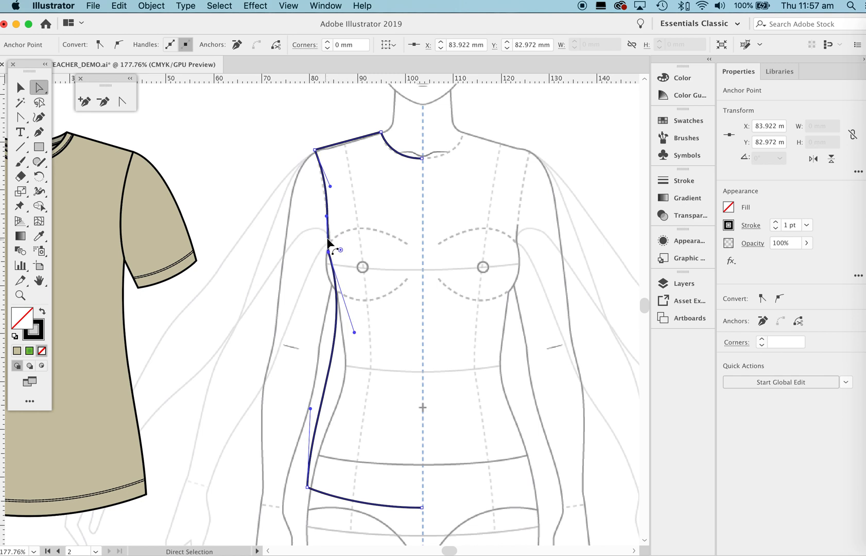
left_click(120, 102)
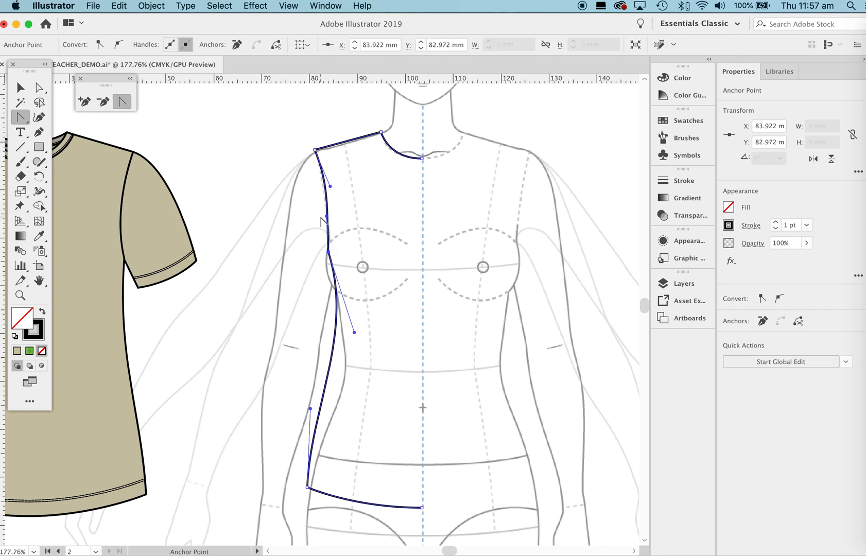
left_click_drag(327, 216, 329, 217)
left_click(39, 87)
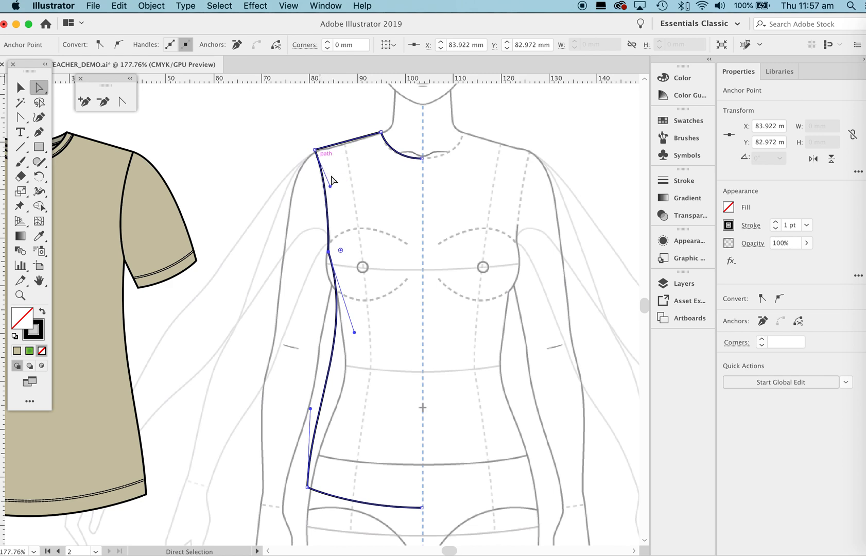
left_click_drag(331, 188, 335, 200)
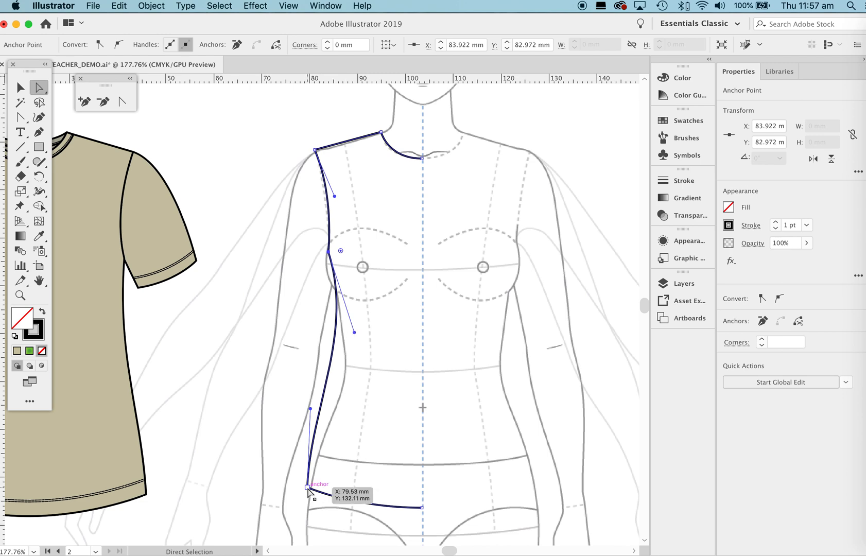
Step: Fill the half body with the khaki colour and nudge the side hem corner inward to X 79.945 mm
left_click(17, 351)
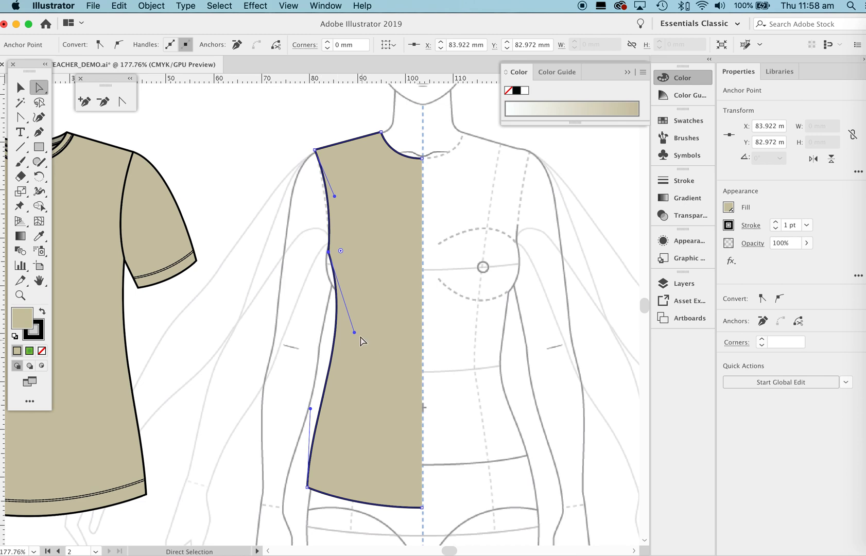
left_click(308, 486)
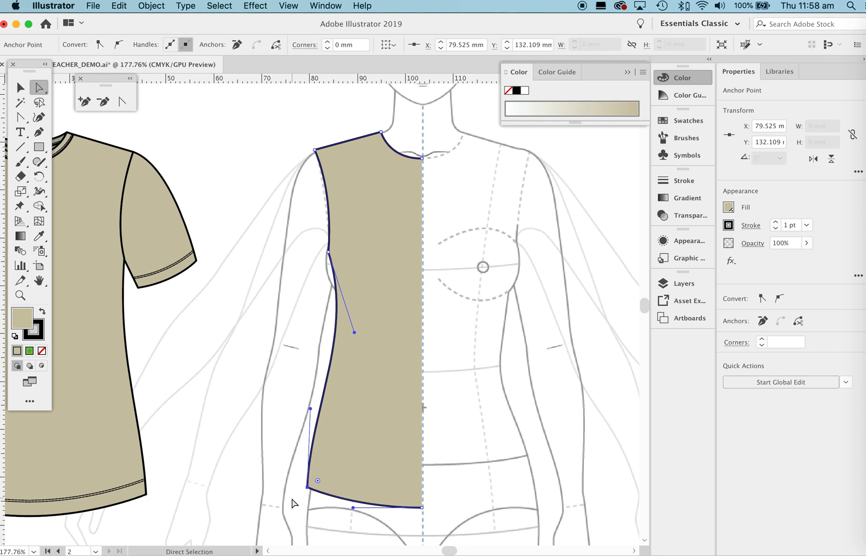
key("Right")
key("Right")
key("Right")
key("Right")
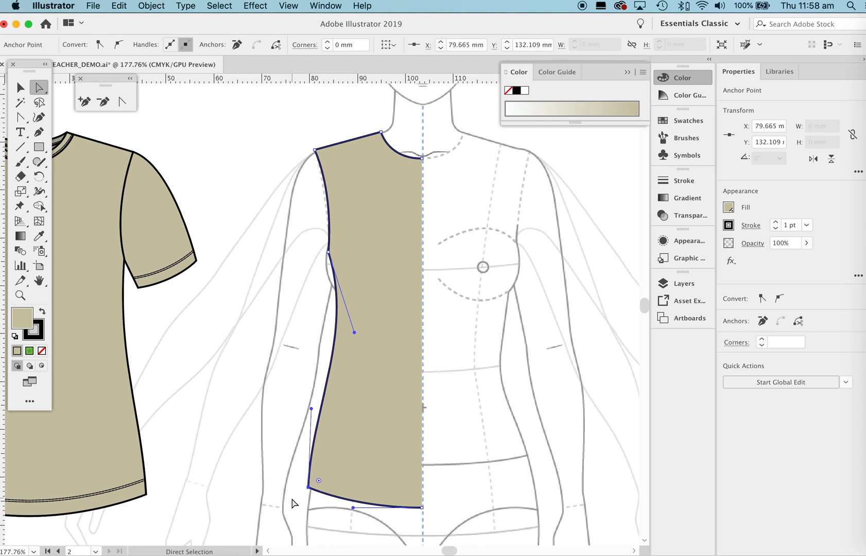
key("Right")
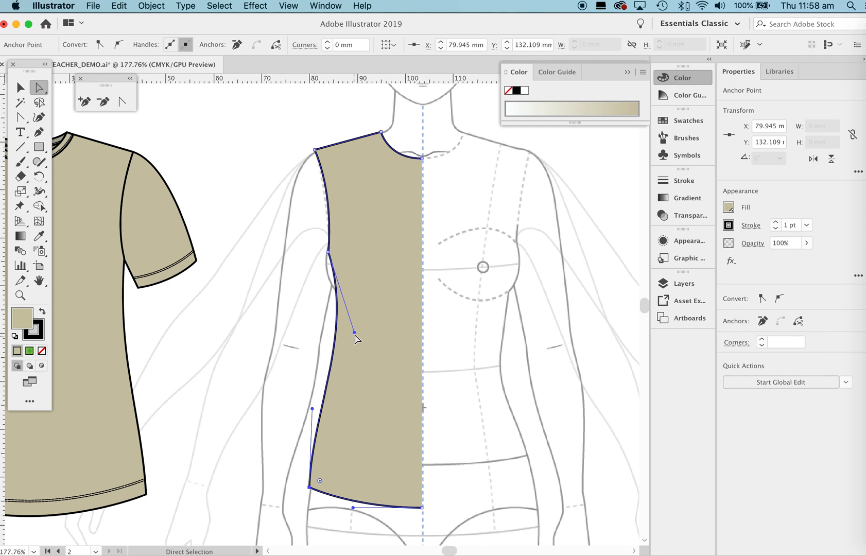
Step: Soften the side seam's waist curve by adjusting the underarm point's lower handle and lengthening the side hem corner's upper handle slightly
left_click_drag(353, 332, 345, 336)
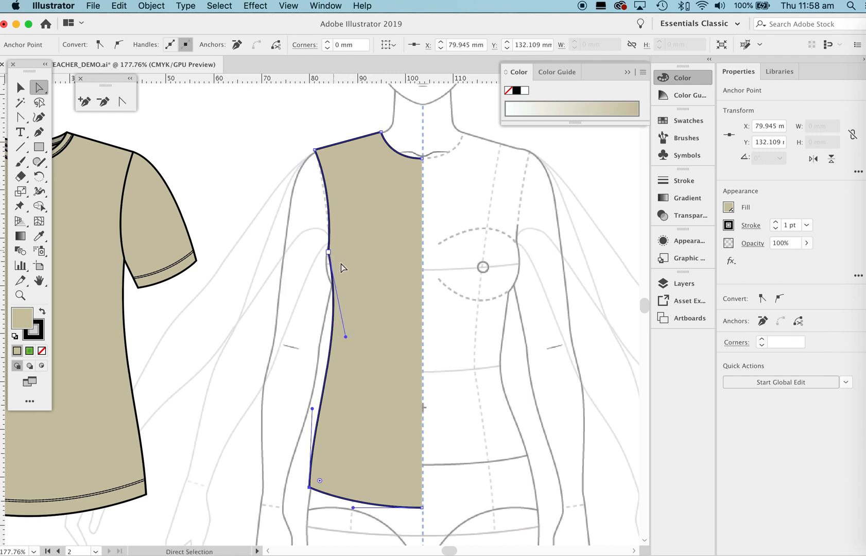
left_click_drag(345, 337, 332, 338)
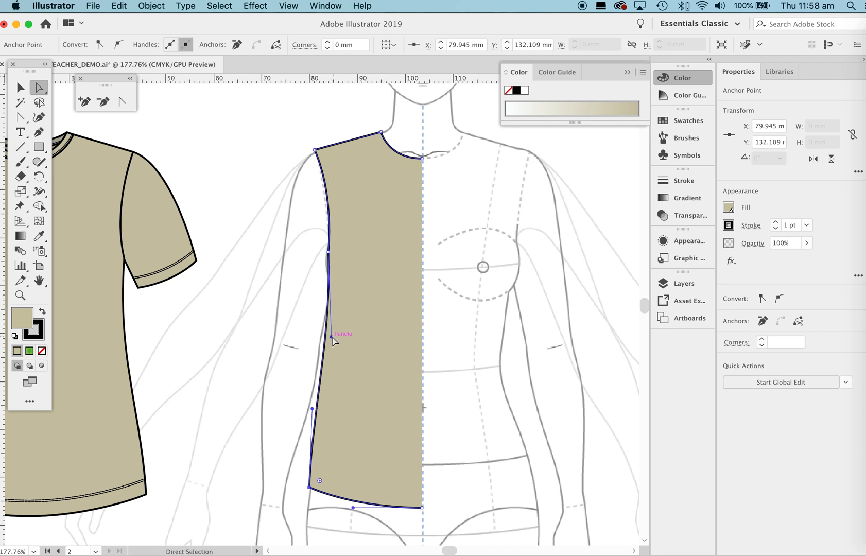
left_click_drag(329, 334, 340, 355)
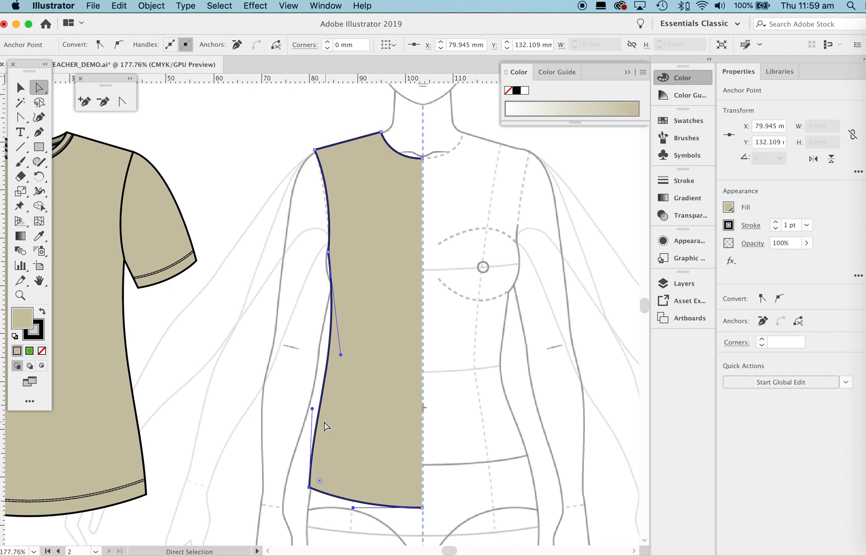
left_click_drag(312, 408, 313, 394)
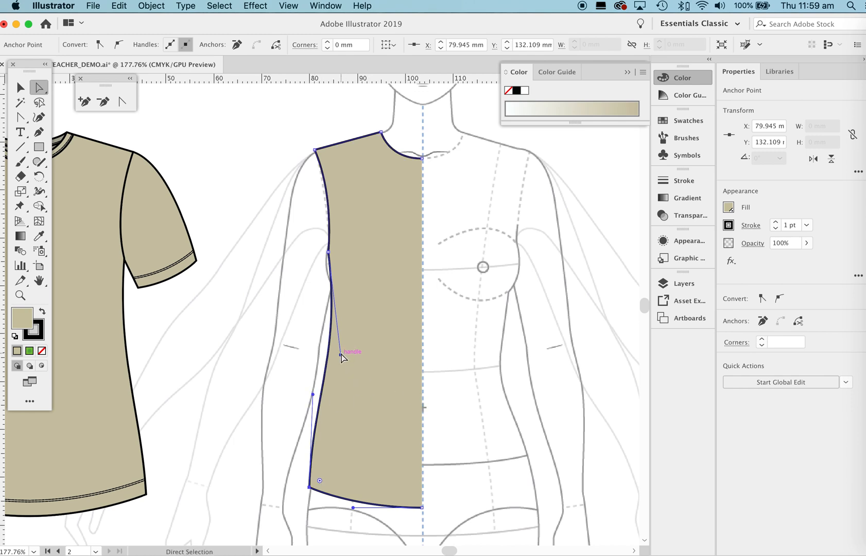
Step: Try a more pronounced side seam curve with much longer underarm and hem corner handles, and undo these handle changes
left_click_drag(340, 354, 342, 384)
left_click_drag(312, 394, 309, 368)
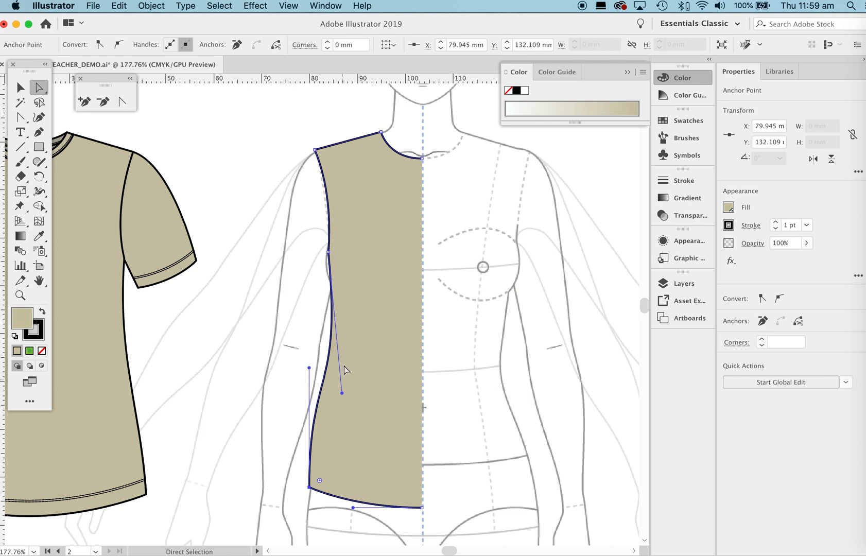
left_click_drag(344, 394, 343, 406)
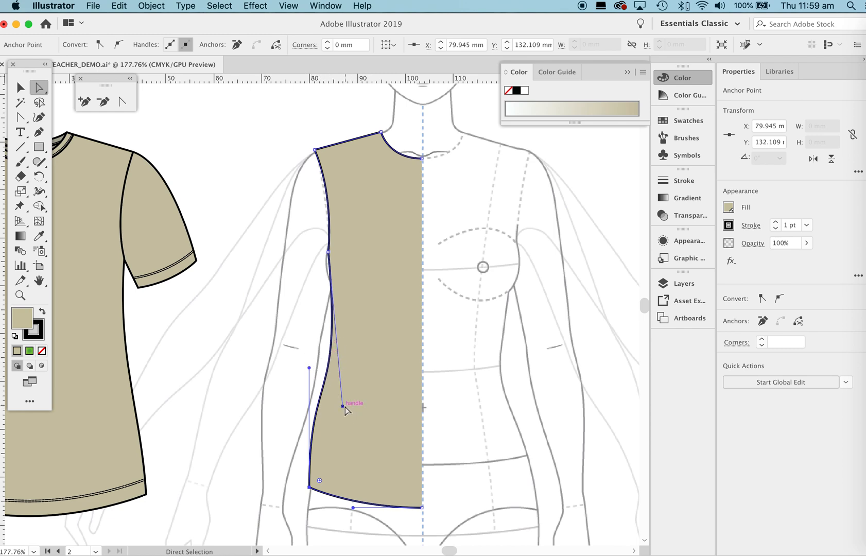
key("super")
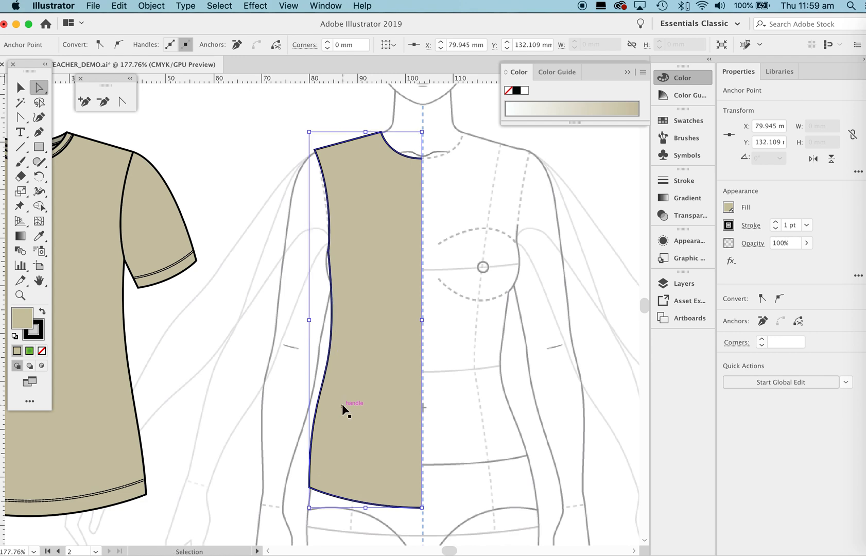
key("super+z")
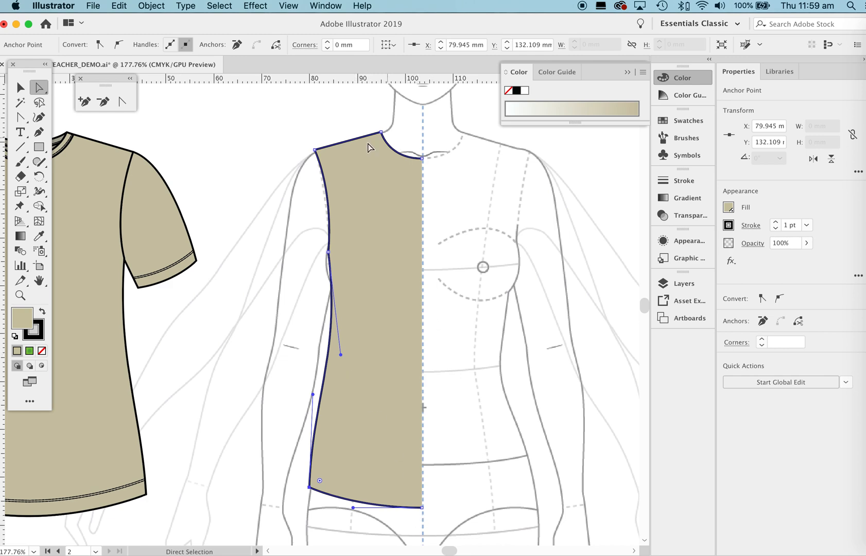
Step: Lower the shoulder tip point slightly to Y 61.916 mm, and save the document
left_click(315, 151)
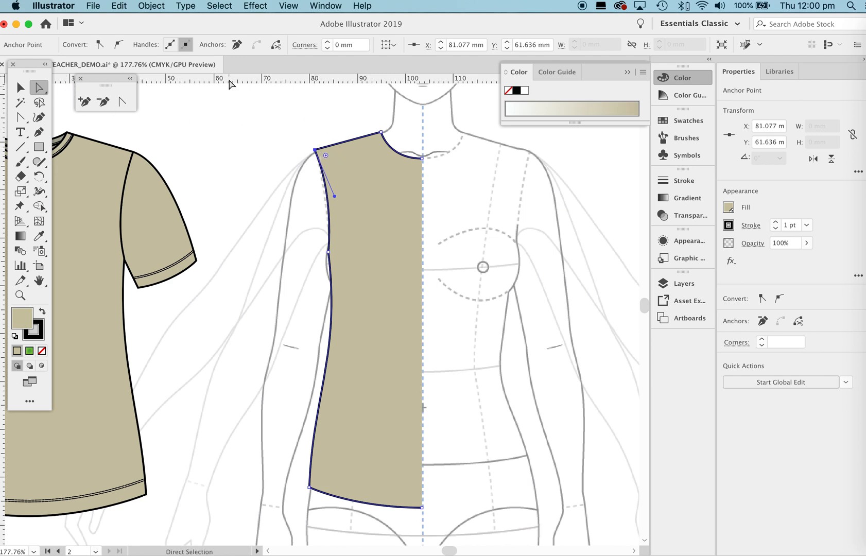
key("Down")
key("Down")
key("Down")
left_click(455, 238)
key("super")
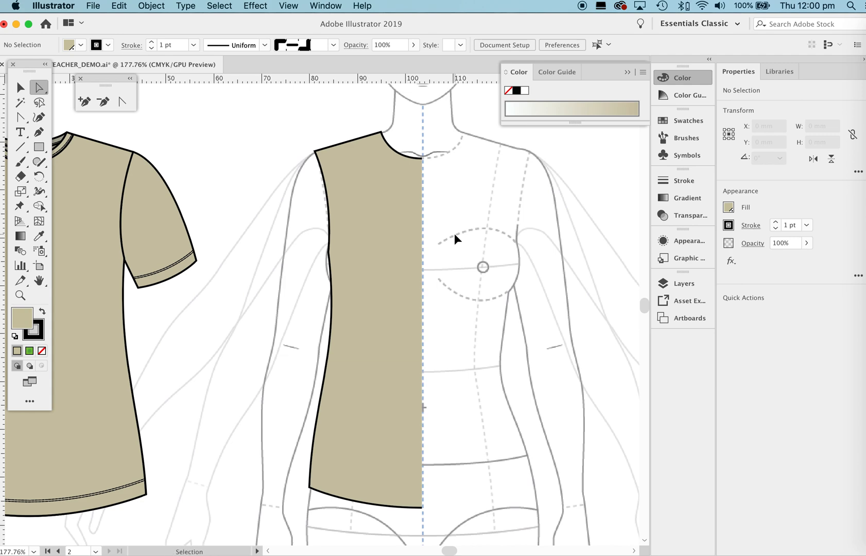
key("super+s")
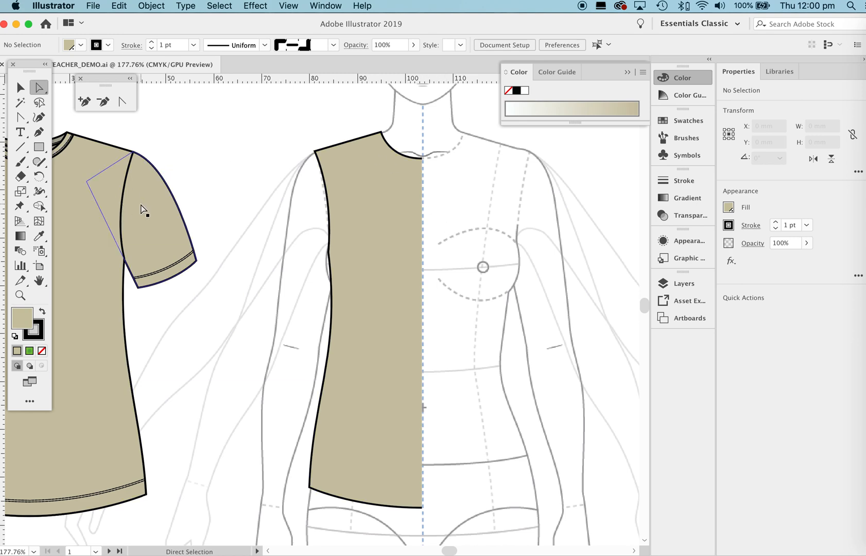
Step: Remove the fill from the half body so the figure template shows through, and deselect it
left_click(364, 212)
left_click(41, 351)
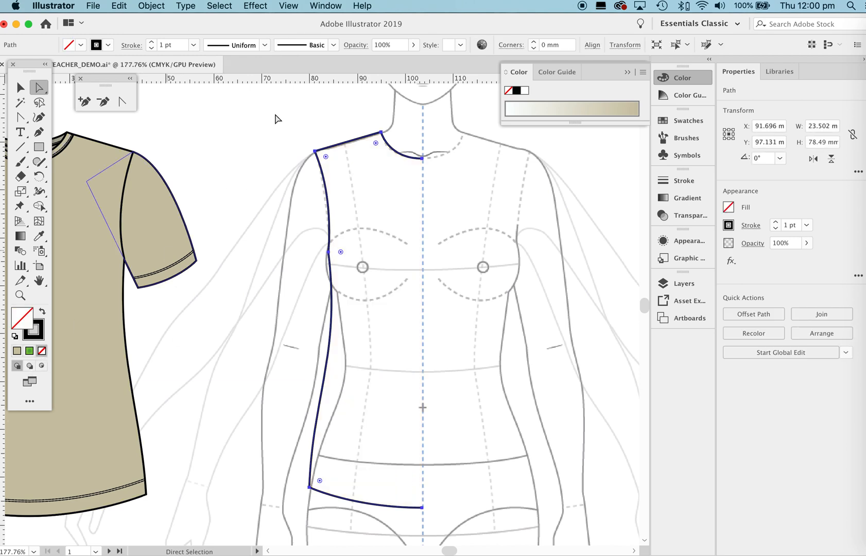
left_click(303, 130)
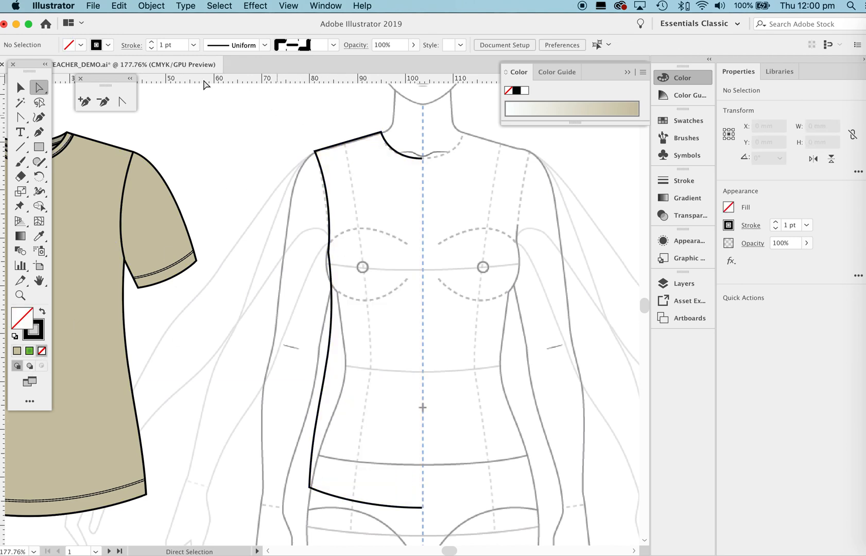
Step: Draw a closed four-point sleeve outline with the Pen tool, from the shoulder tip down the arm, across the sleeve hem and back inside the body
left_click(39, 132)
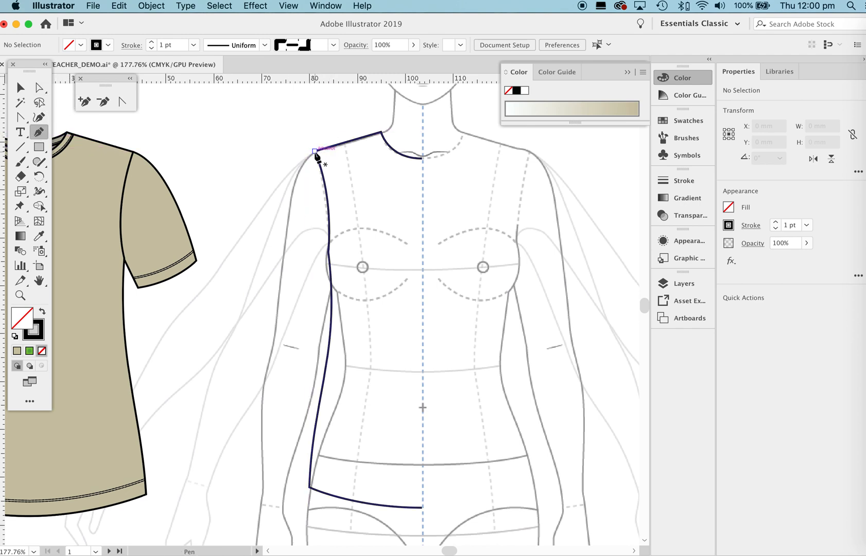
left_click(315, 151)
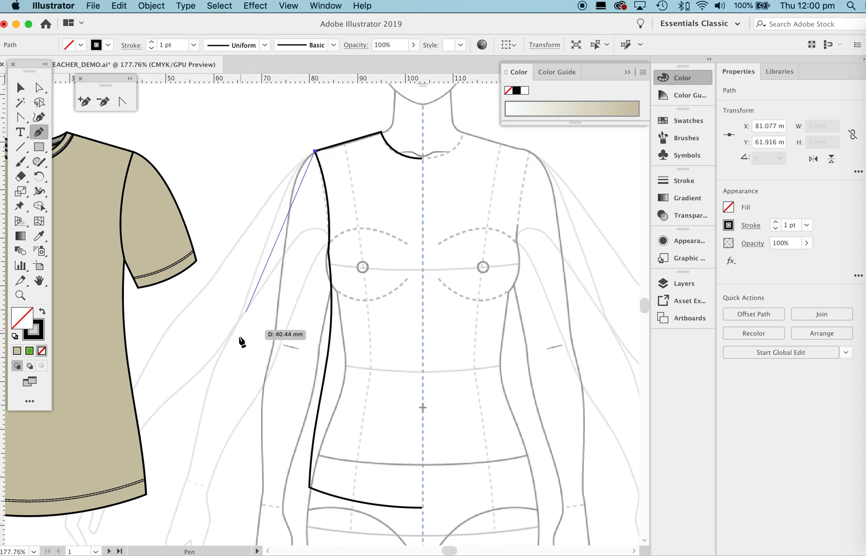
left_click(259, 247)
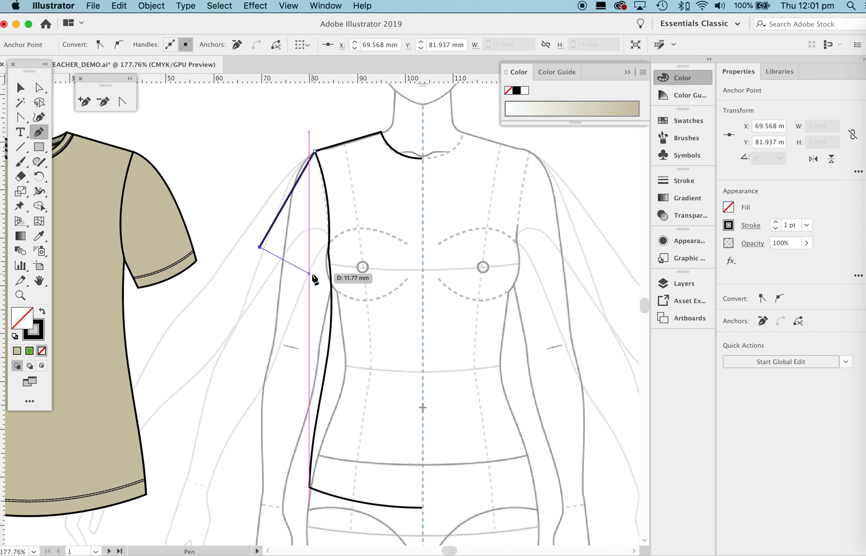
left_click(309, 273)
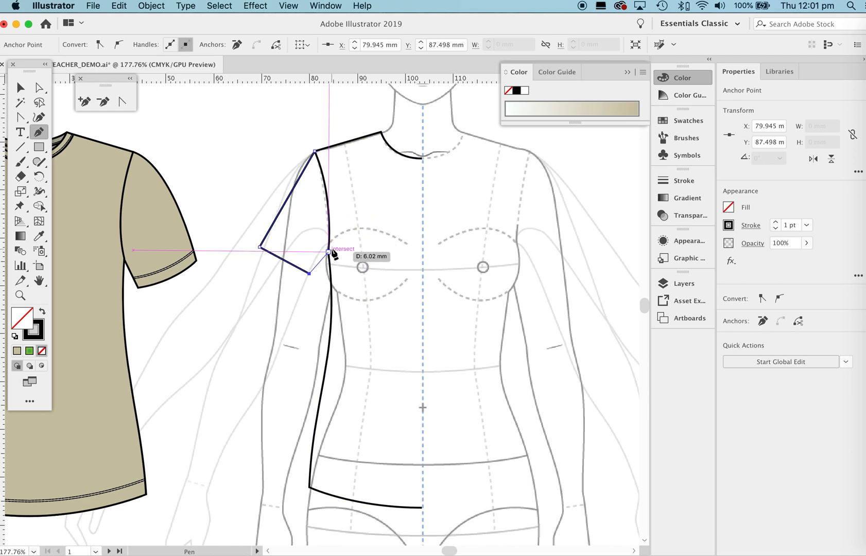
left_click(374, 200)
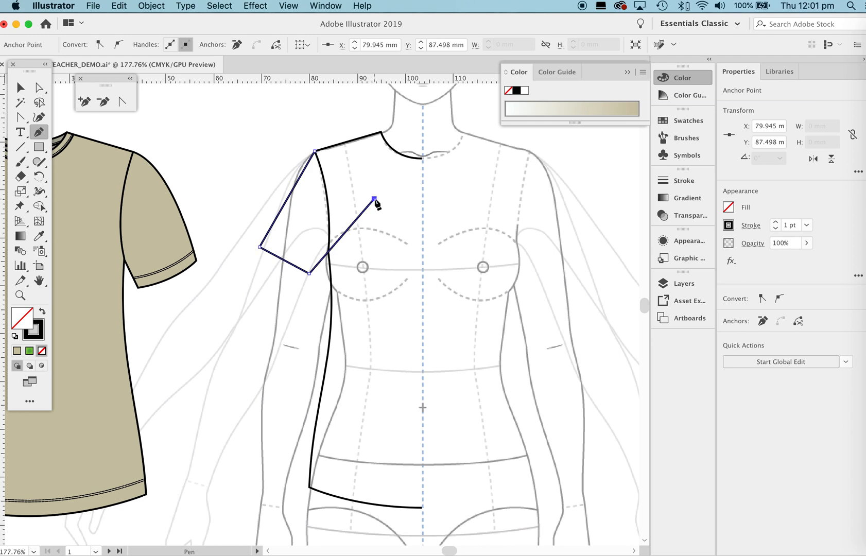
left_click(315, 152)
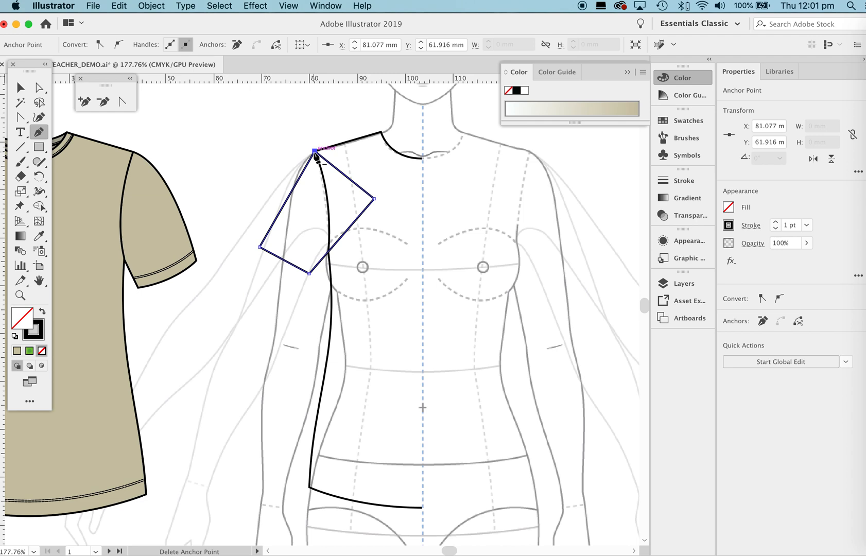
Step: Fill both the sleeve shape and the half body with the khaki colour, and deselect them
left_click(17, 351)
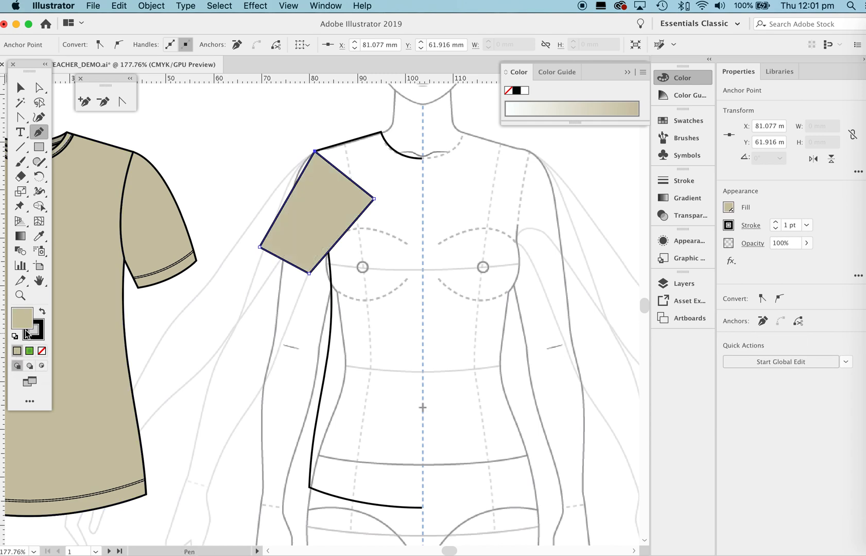
left_click(21, 87)
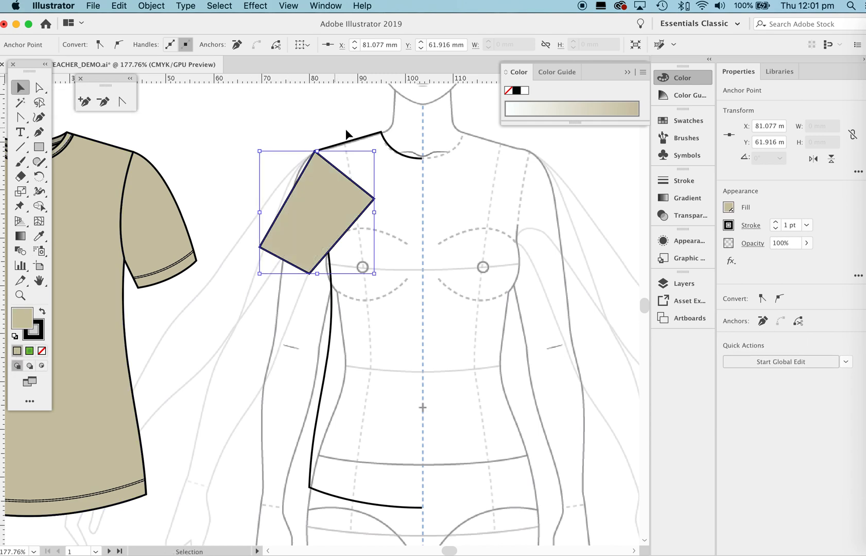
left_click(350, 141)
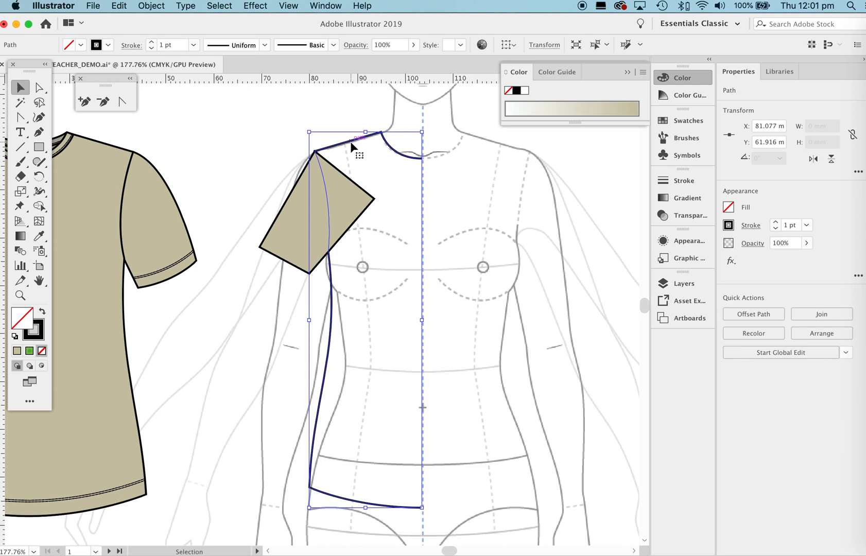
left_click(16, 352)
left_click(460, 239)
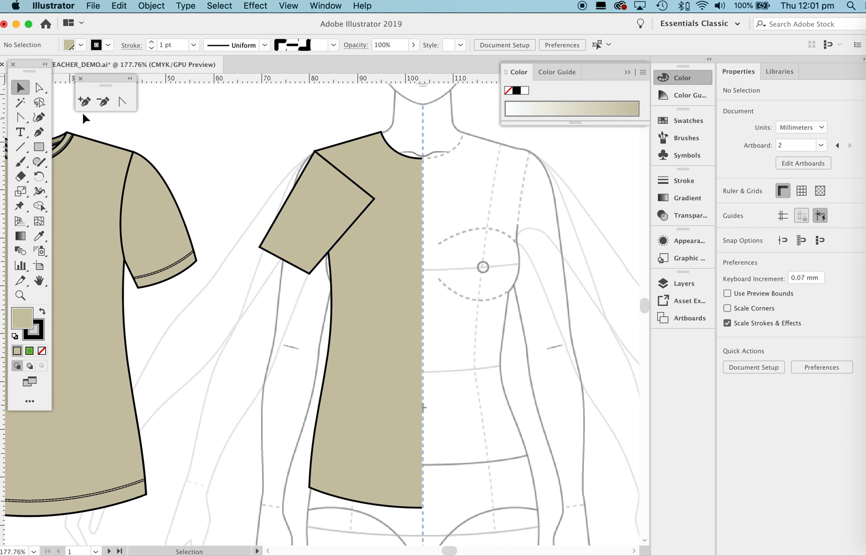
Step: Curve the sleeve cap by pulling direction handles out of the sleeve's shoulder tip point, in line with the shoulder seam
left_click(39, 87)
left_click(285, 204)
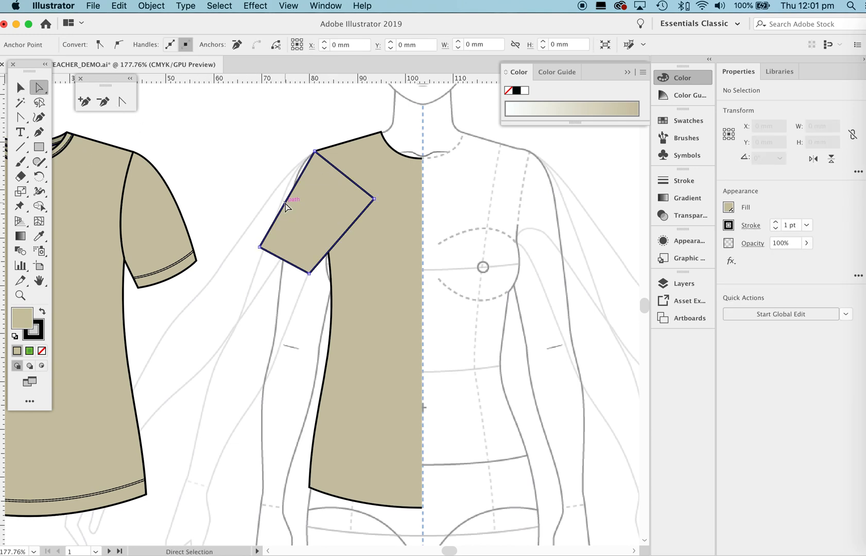
left_click(314, 152)
left_click(122, 101)
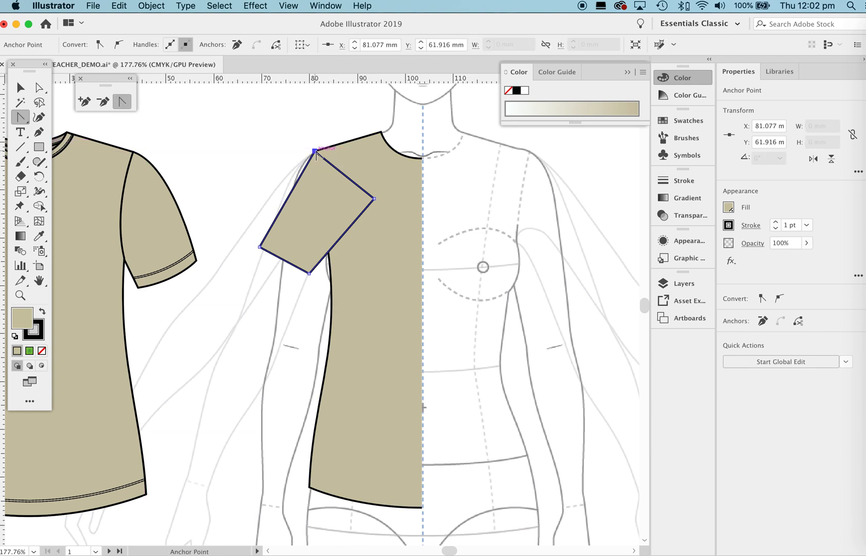
left_click_drag(315, 152, 300, 157)
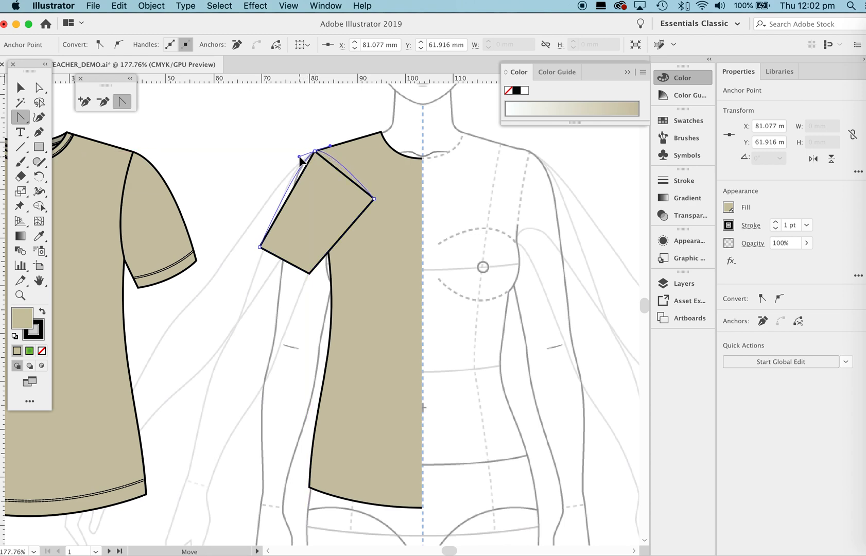
left_click_drag(300, 157, 278, 163)
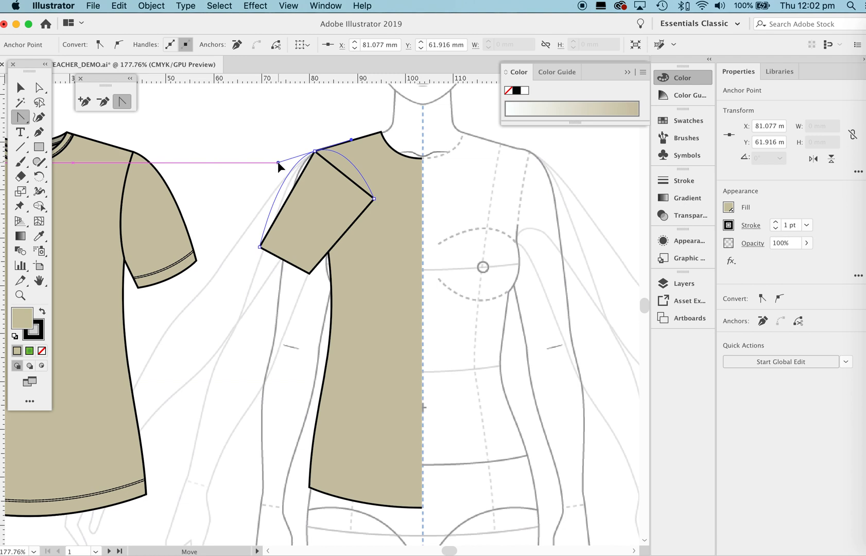
left_click_drag(277, 162, 278, 162)
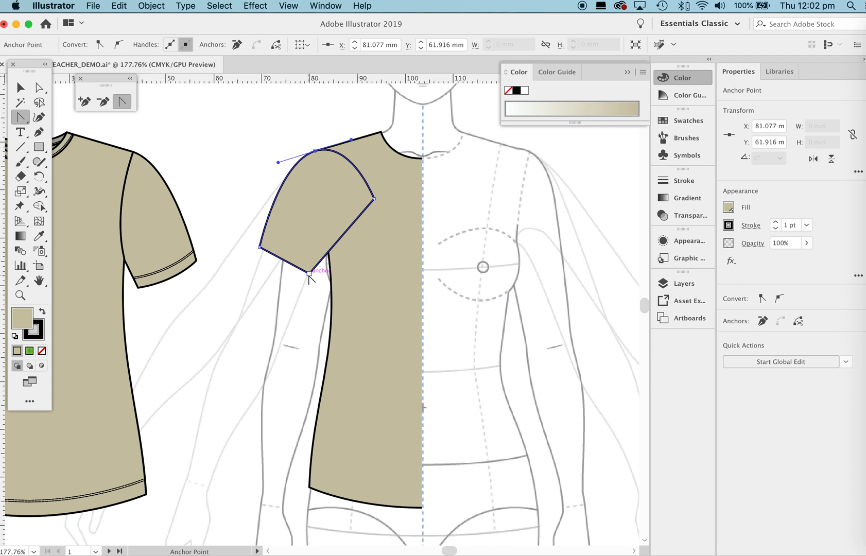
Step: Curve the sleeve hem from its underarm corner, and retract that corner's inner handle so the underarm edge stays straight
left_click_drag(309, 273, 339, 277)
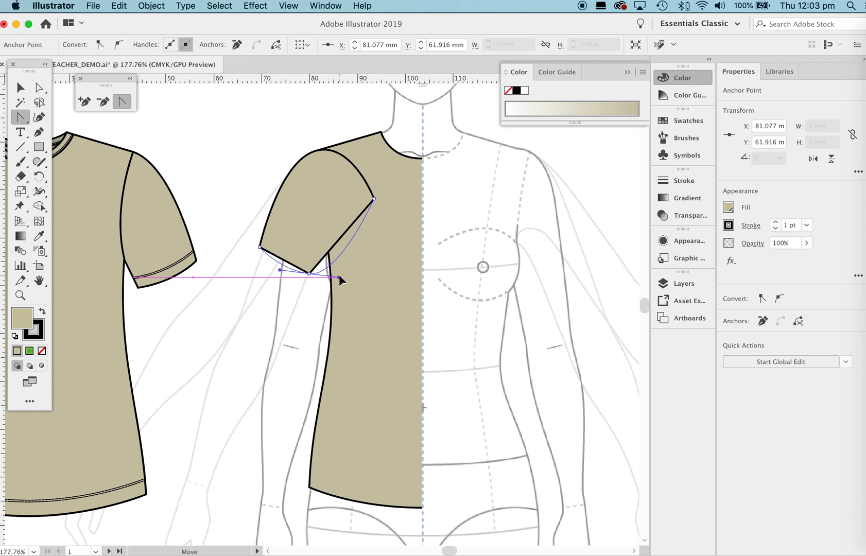
left_click_drag(339, 276, 340, 275)
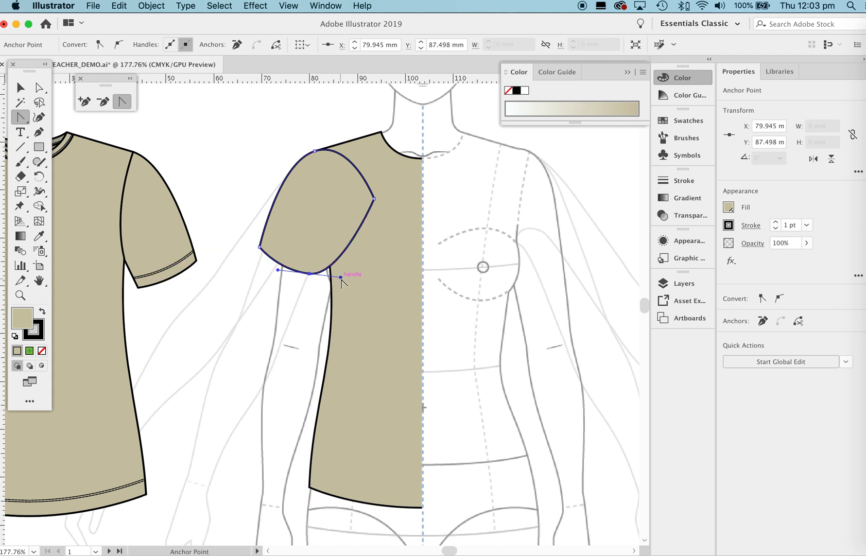
left_click_drag(341, 278, 340, 236)
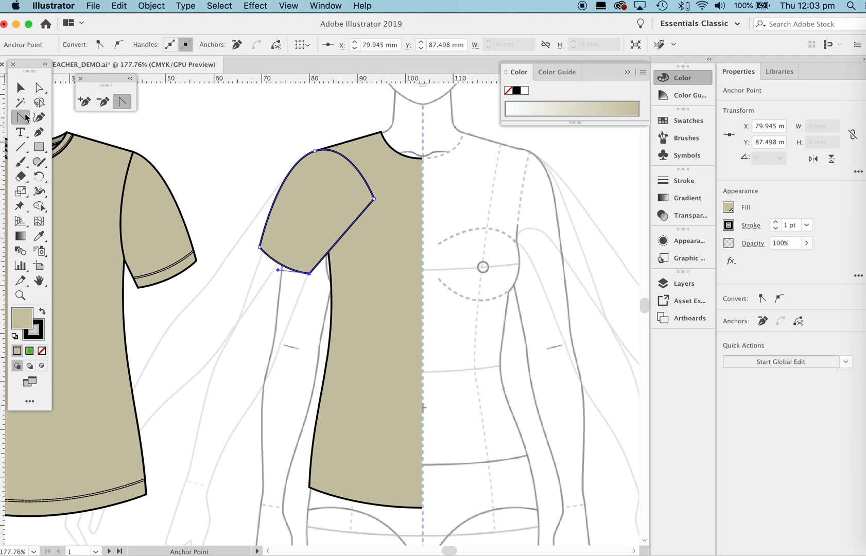
Step: Shift the sleeve hem's underarm corner to X 80.785 mm and raise the sleeve's inner point to Y 70.041 mm
left_click(37, 89)
left_click(309, 273)
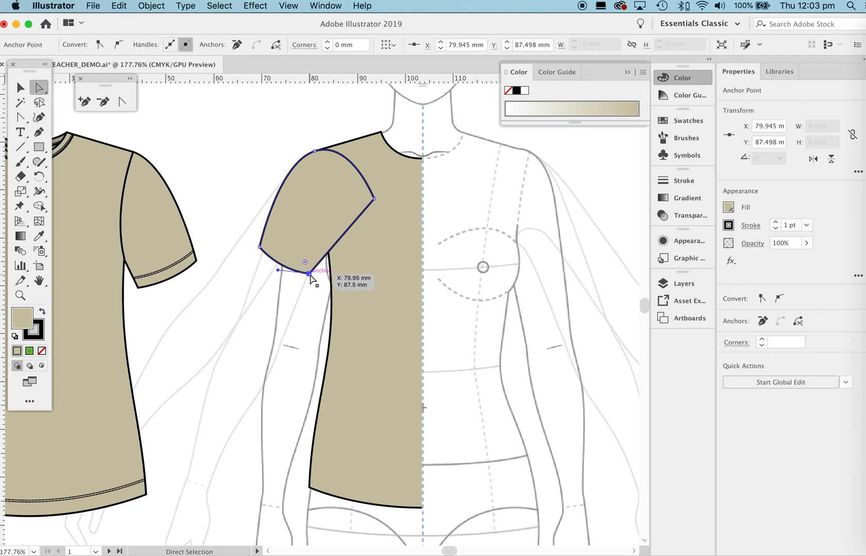
key("Right")
key("Right")
key("Right")
key("Right")
key("Right")
key("Right")
key("Right")
key("Right")
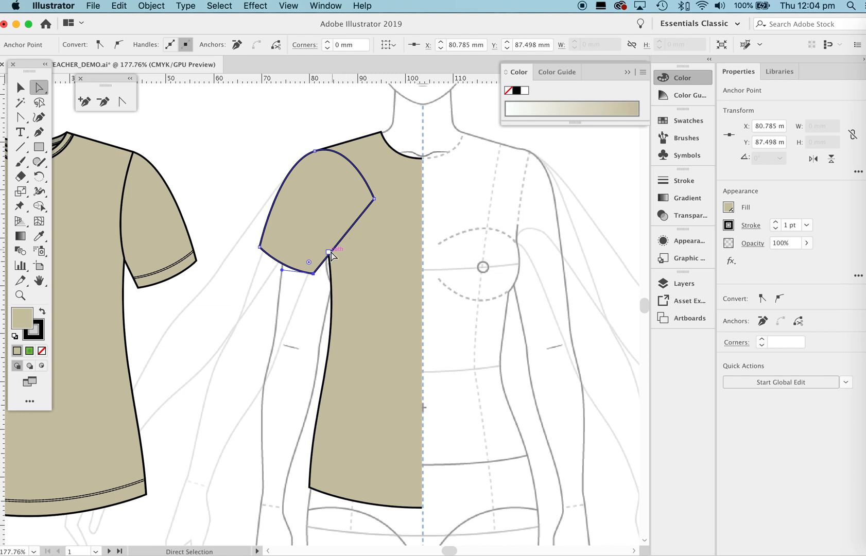
left_click_drag(329, 253, 376, 191)
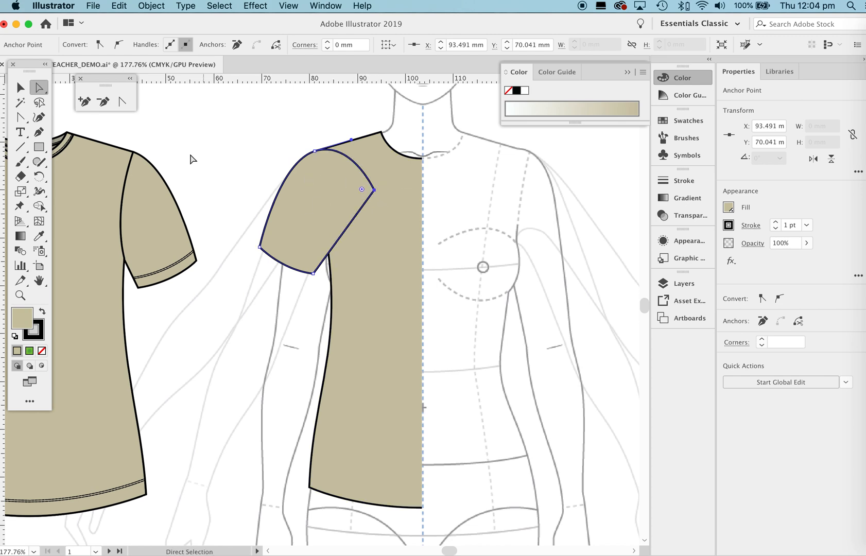
Step: Send the sleeve to the back behind the half body, and deselect it
left_click(23, 88)
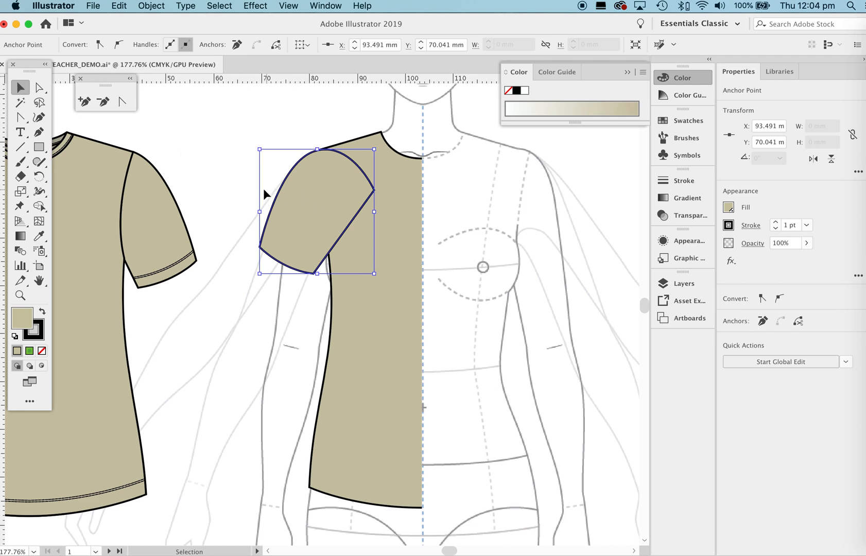
right_click(316, 189)
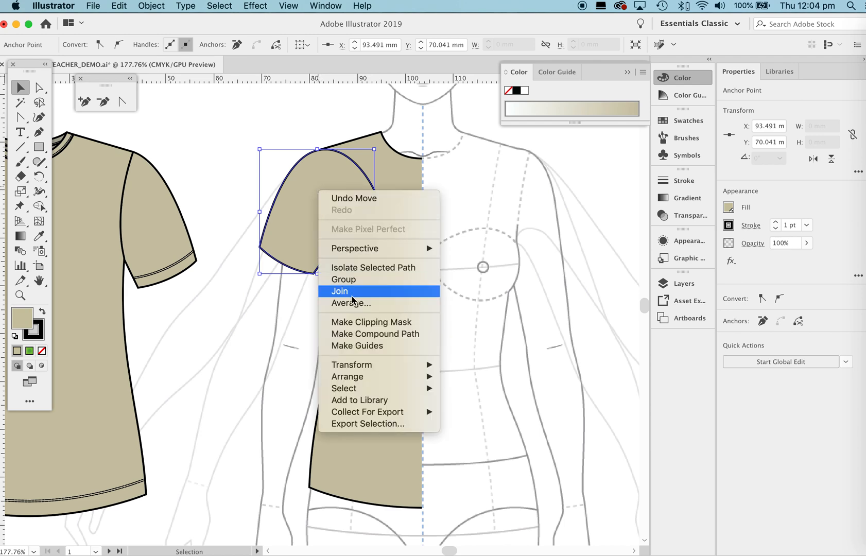
mouse_move(358, 379)
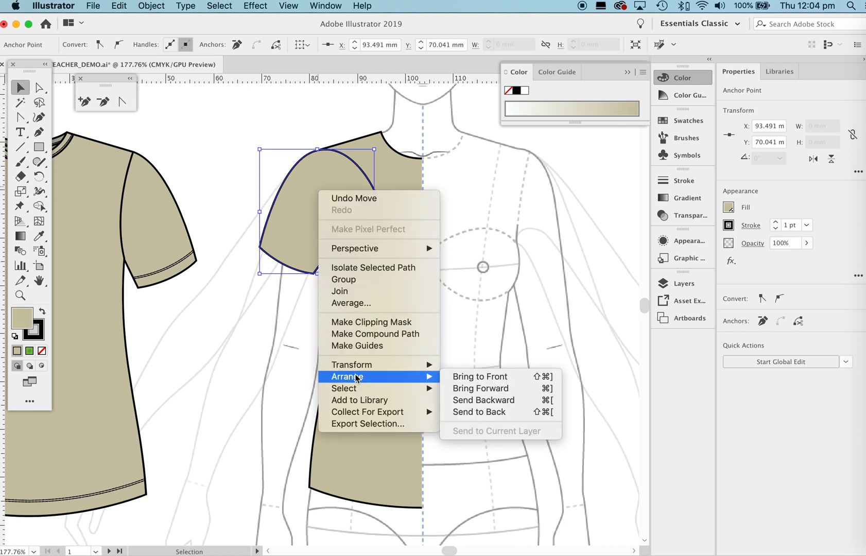
left_click(477, 413)
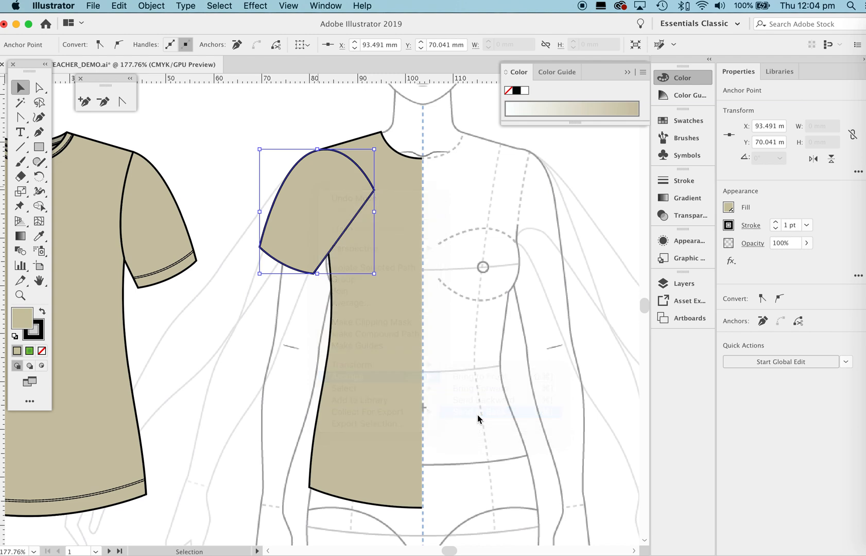
left_click(489, 195)
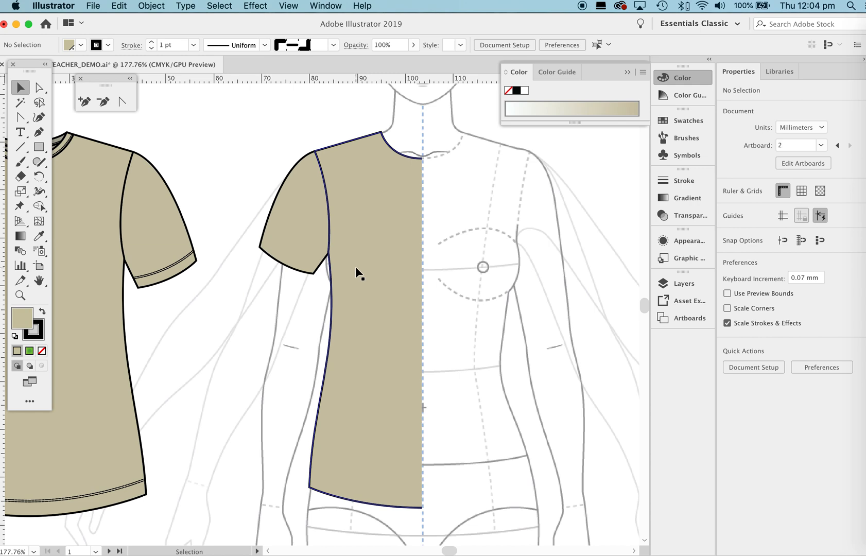
Step: Raise the sleeve's hidden inner point further and move the hem's underarm corner to X 80.925 mm
key("a")
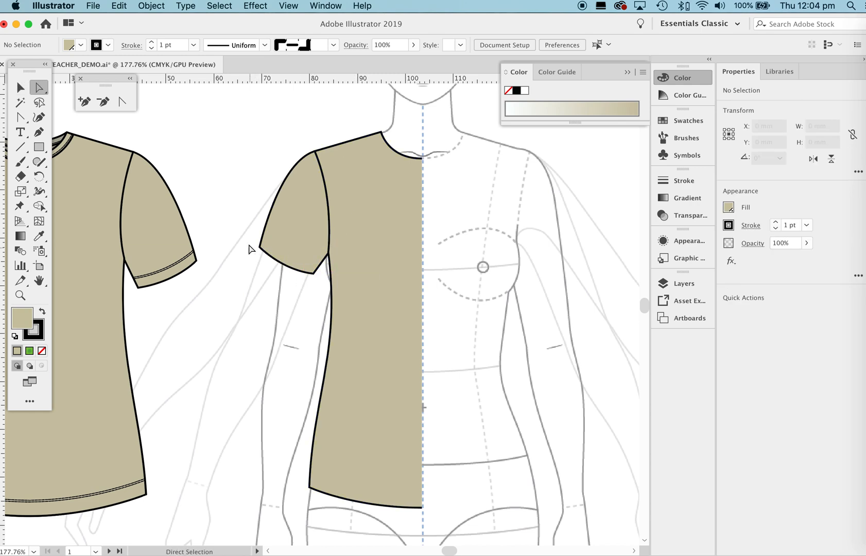
left_click(313, 274)
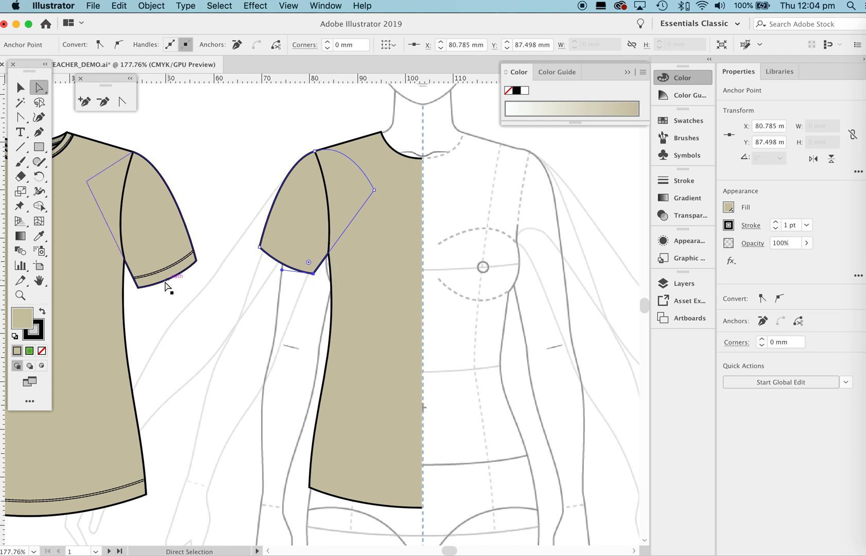
left_click_drag(378, 191, 375, 177)
left_click_drag(310, 274, 317, 275)
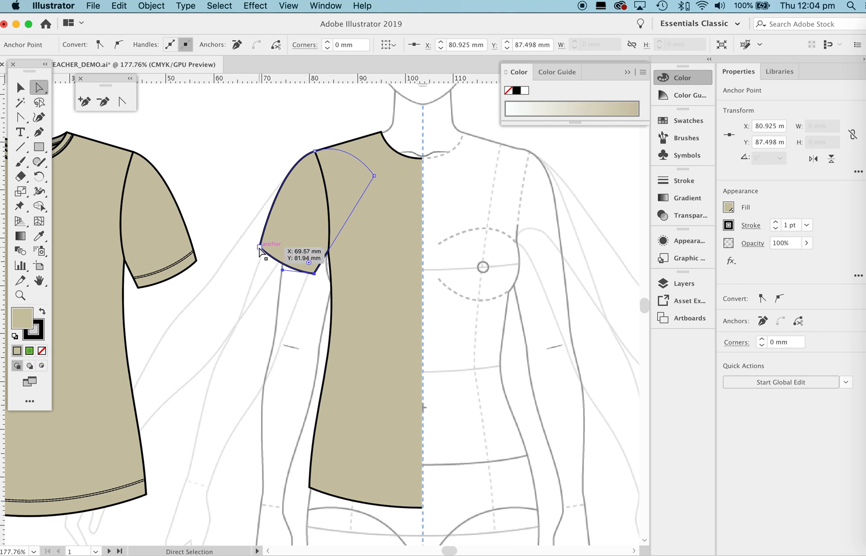
Step: Lengthen the sleeve by nudging both hem corners together down and slightly outward, until the selection measures 24.482 by 27.803 mm
left_click(284, 350)
left_click(259, 247)
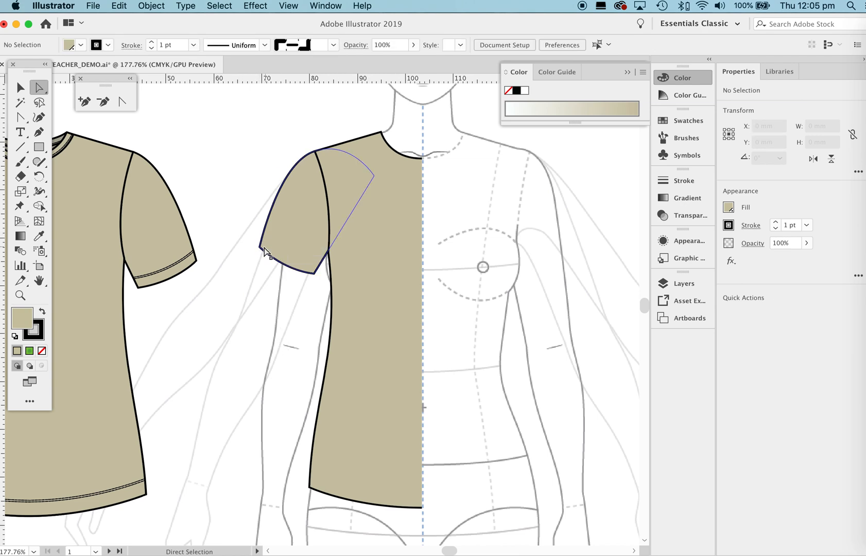
left_click(313, 273, "shift")
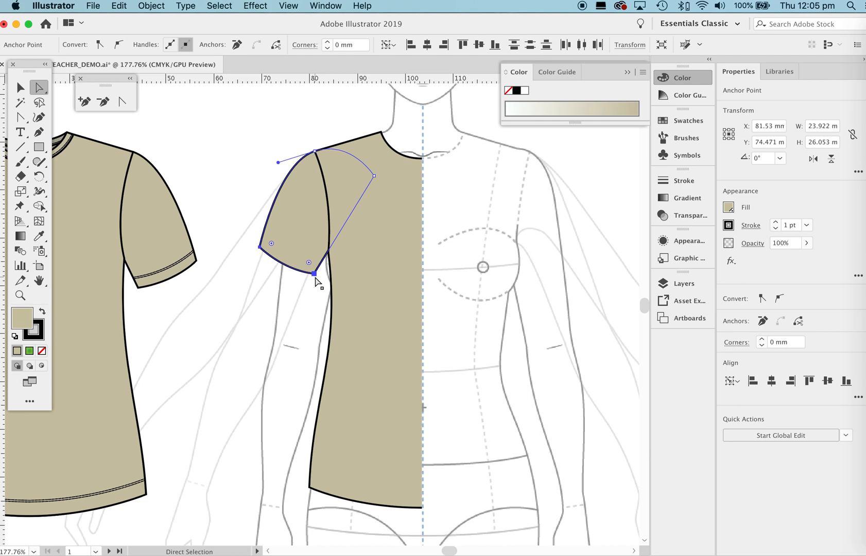
key("Down")
key("Down")
key("Down")
key("Down")
key("Down")
key("Down")
key("Left")
key("Left")
key("Down")
key("Down")
key("Left")
key("Down")
key("Down")
key("Down")
key("Left")
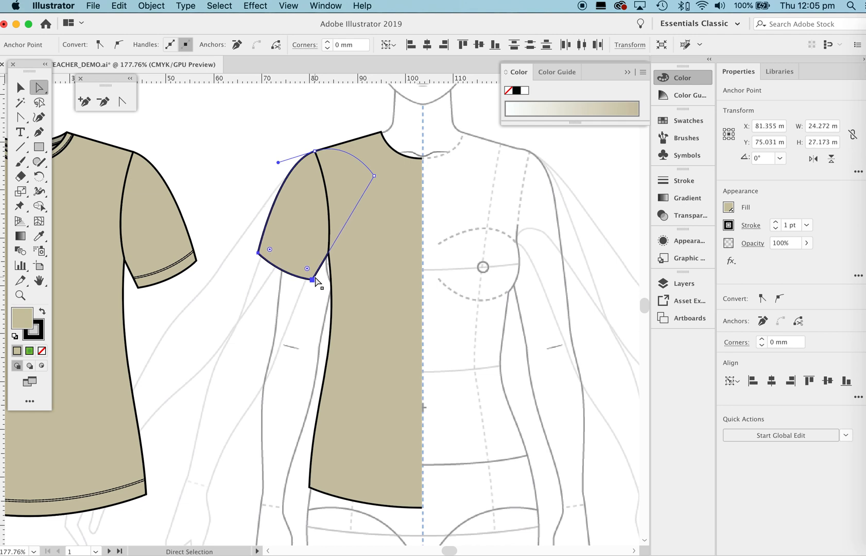
key("Down")
key("Down")
key("Down")
key("Down")
key("Down")
key("Left")
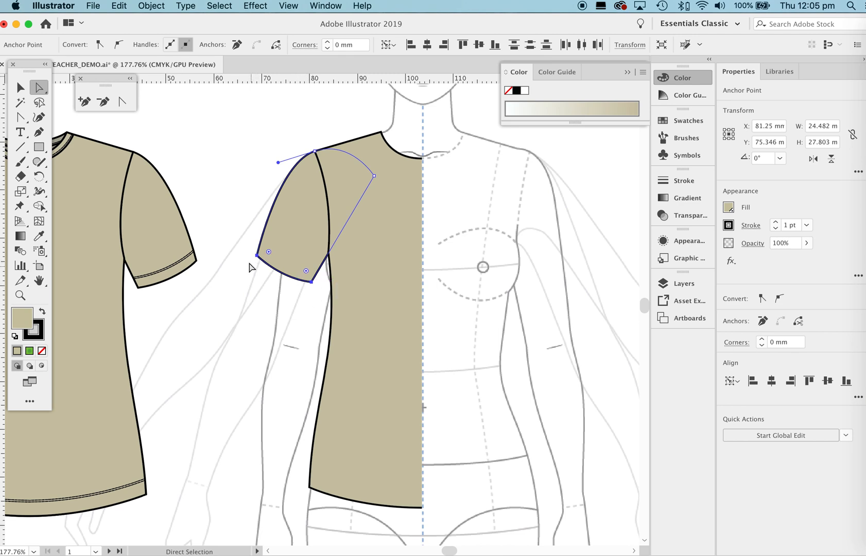
Step: Raise the sleeve's inner point to Y 65.774 mm and shorten the shoulder tip's outer handle slightly, then deselect
left_click_drag(374, 176, 375, 170)
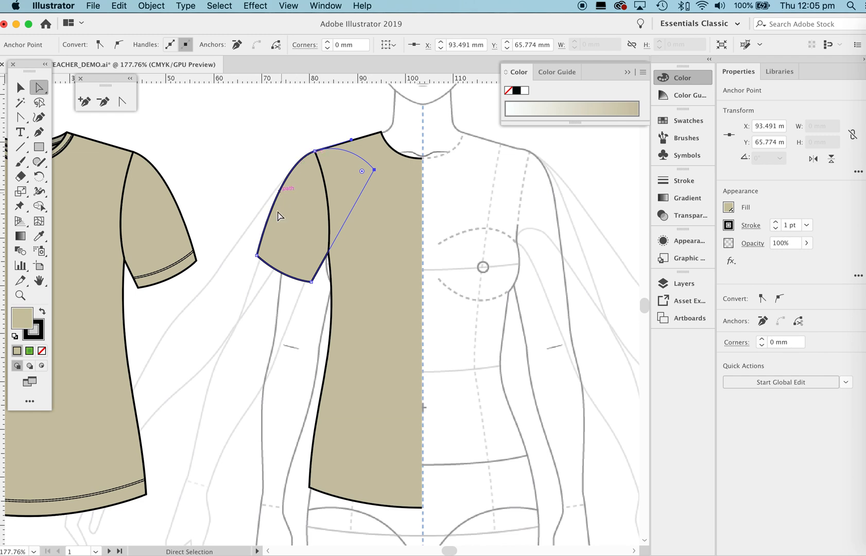
left_click(314, 151)
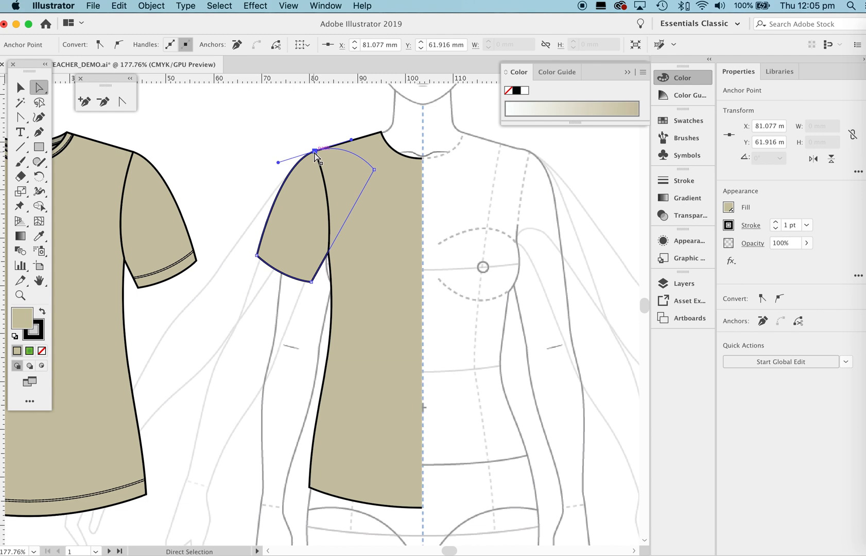
left_click_drag(279, 162, 285, 161)
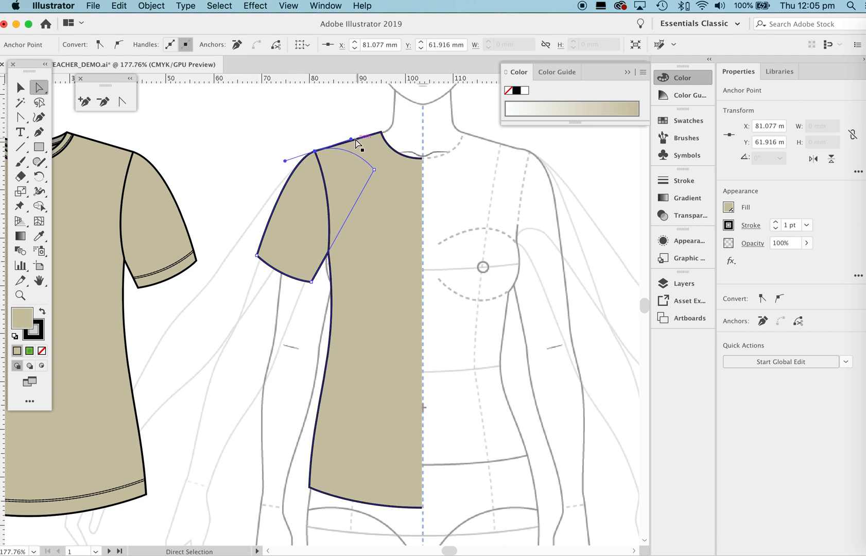
left_click(224, 175)
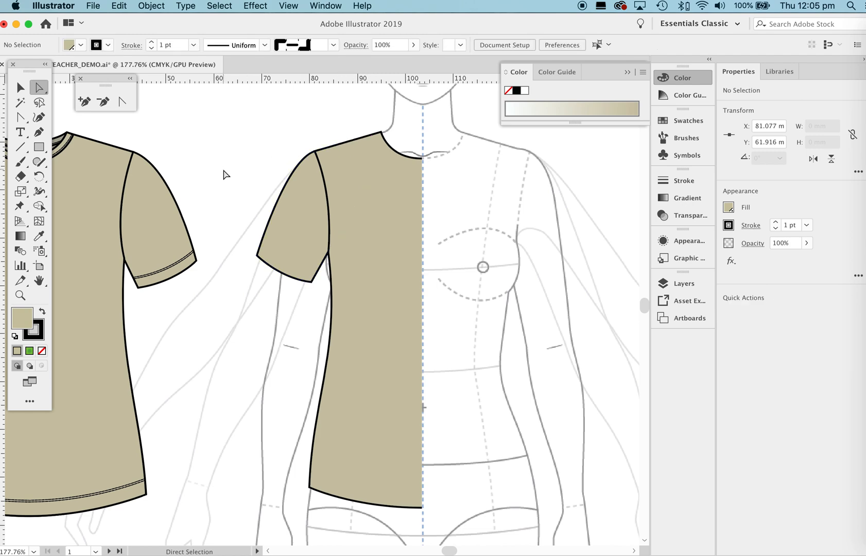
Step: Align the sleeve's shoulder tip handles with the body's shoulder seam and shorten the outer handle to smooth the sleeve cap
left_click(314, 151)
left_click_drag(326, 149, 469, 236)
left_click(321, 169)
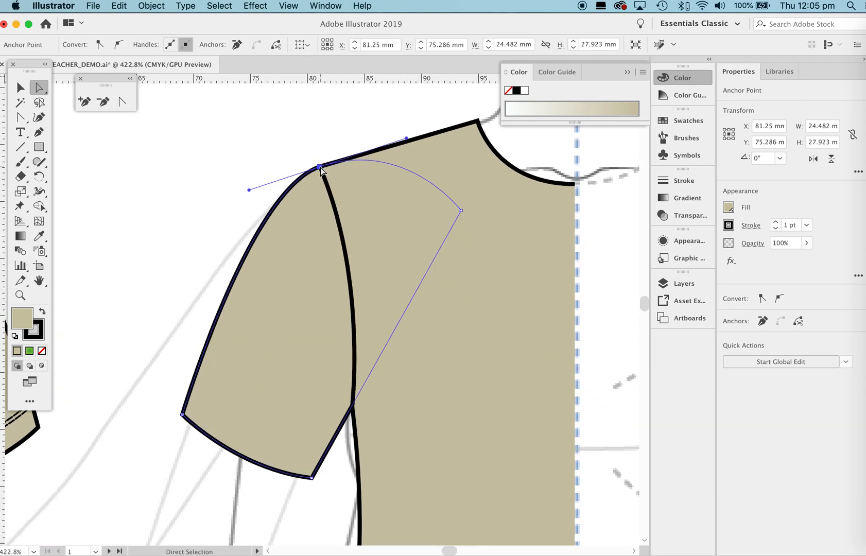
left_click(408, 142)
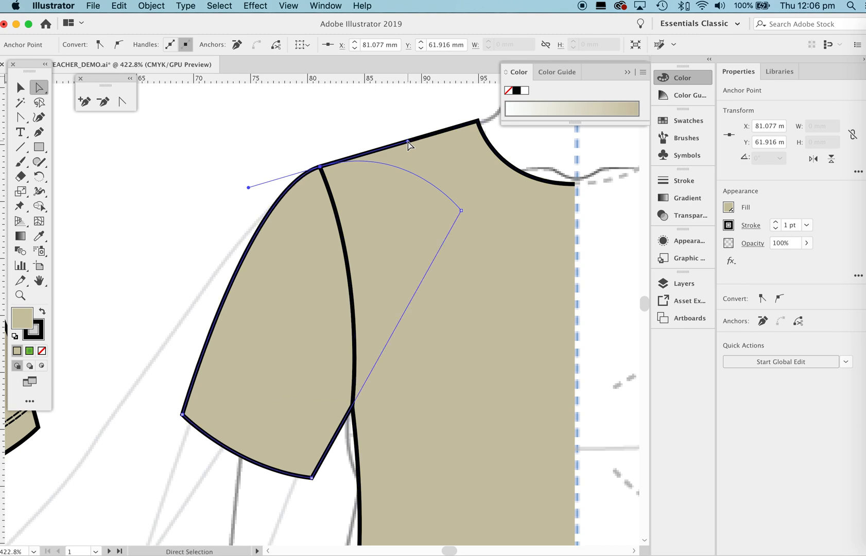
left_click(365, 136)
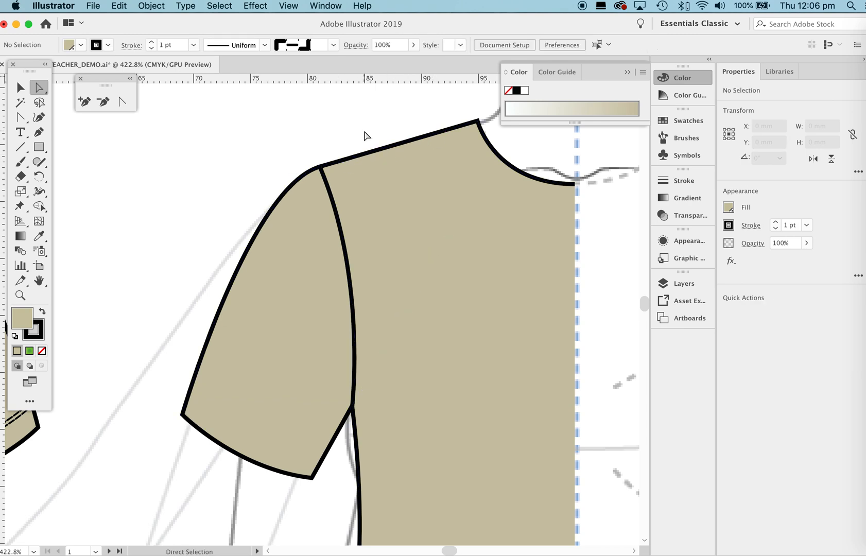
left_click(321, 166)
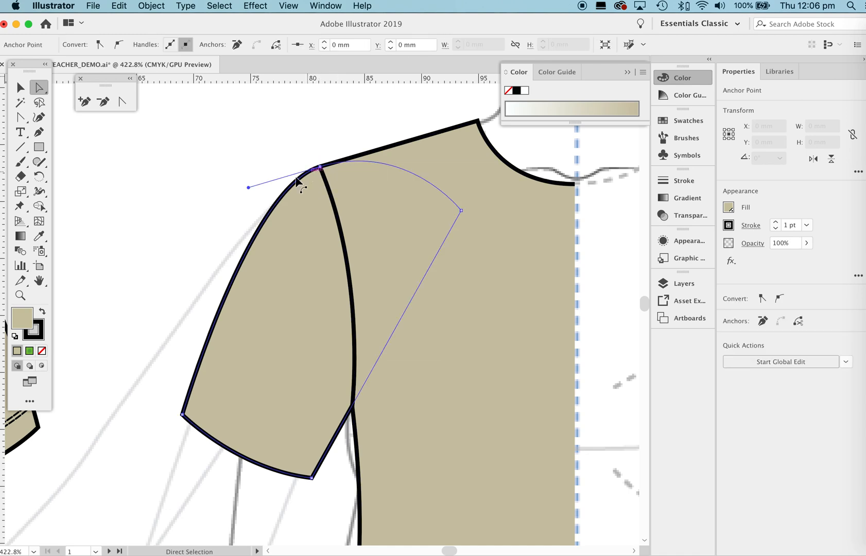
mouse_move(251, 189)
left_mouse_down()
mouse_move(276, 185)
mouse_move(260, 184)
left_mouse_up()
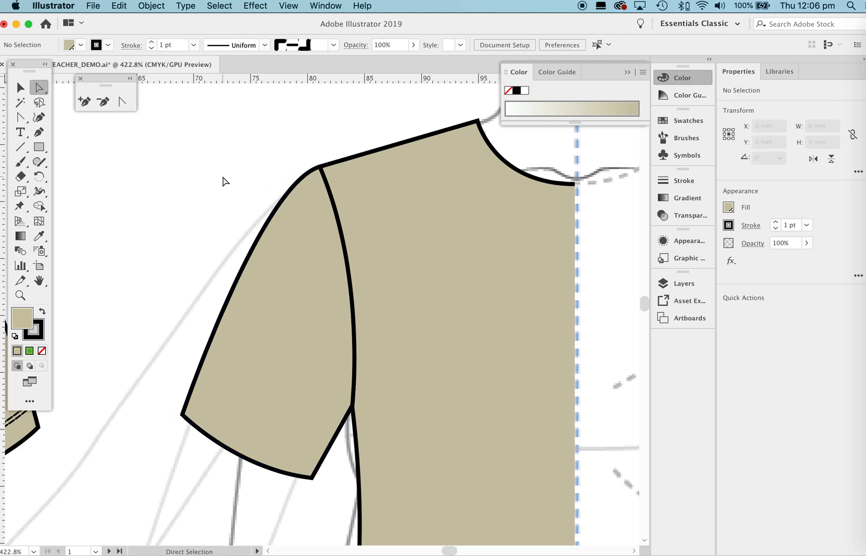
Step: Try nudging the half body's shoulder tip point up to Y 61.846 mm, and undo the move
key("z")
left_click_drag(410, 176, 450, 199)
key("a")
left_click(299, 164)
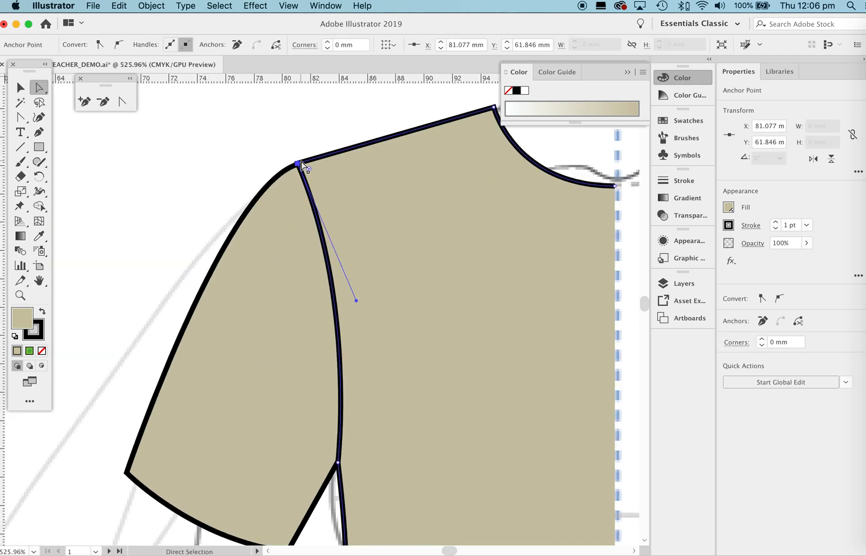
left_click(317, 137)
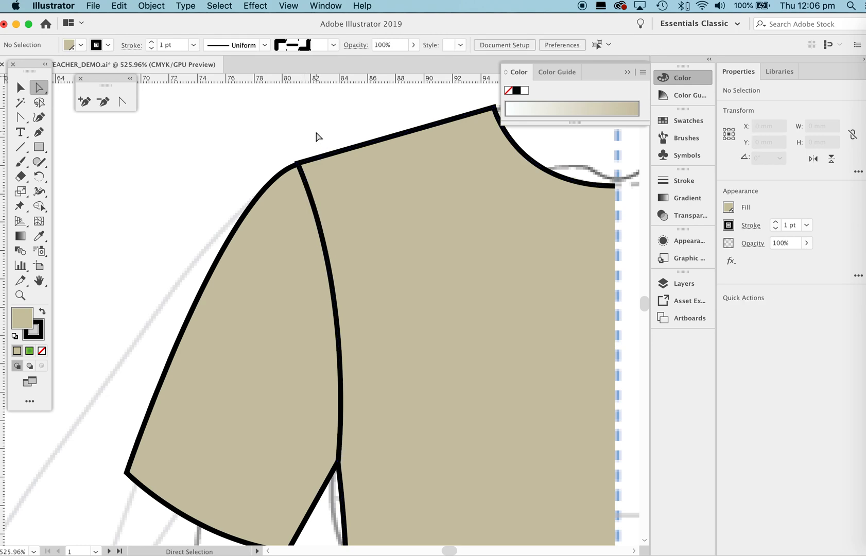
key("super+z")
left_click(243, 150)
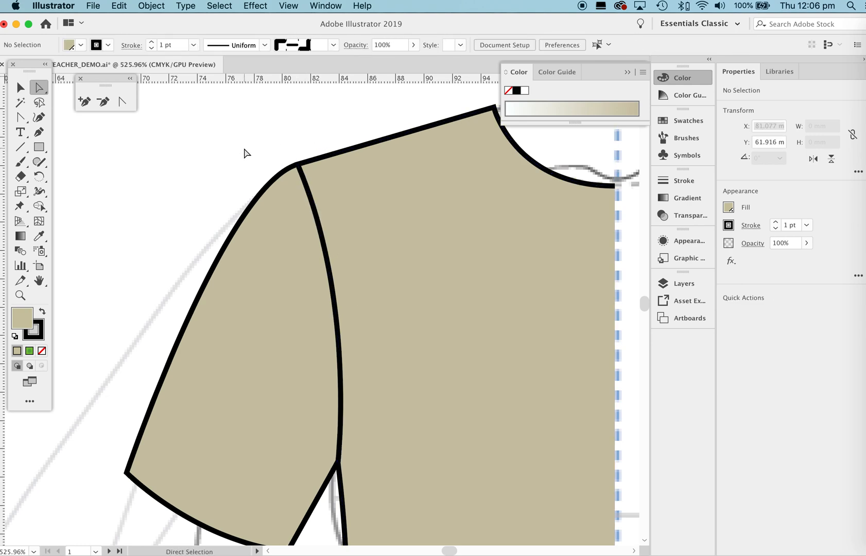
Step: Lengthen the outer handle of the sleeve's shoulder tip slightly to round the sleeve cap, then deselect
left_click_drag(515, 217, 247, 292)
left_click_drag(514, 287, 424, 285)
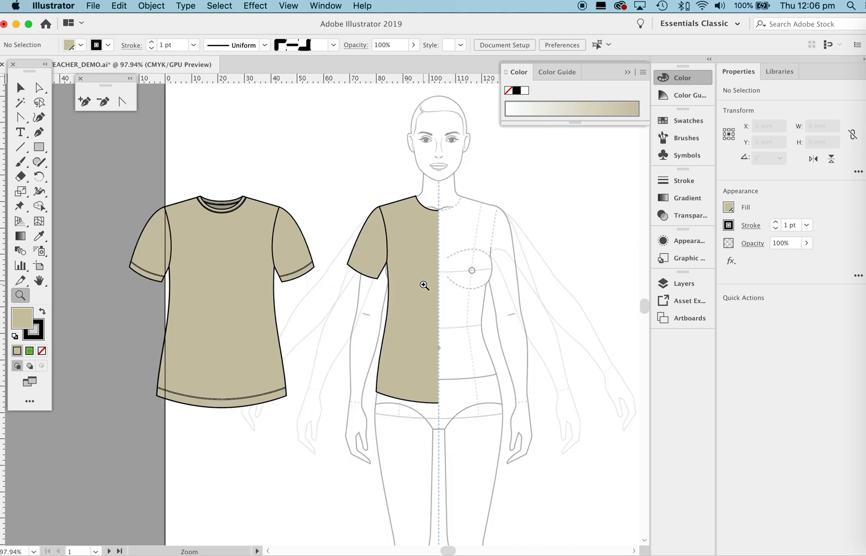
key("a")
left_click(368, 218)
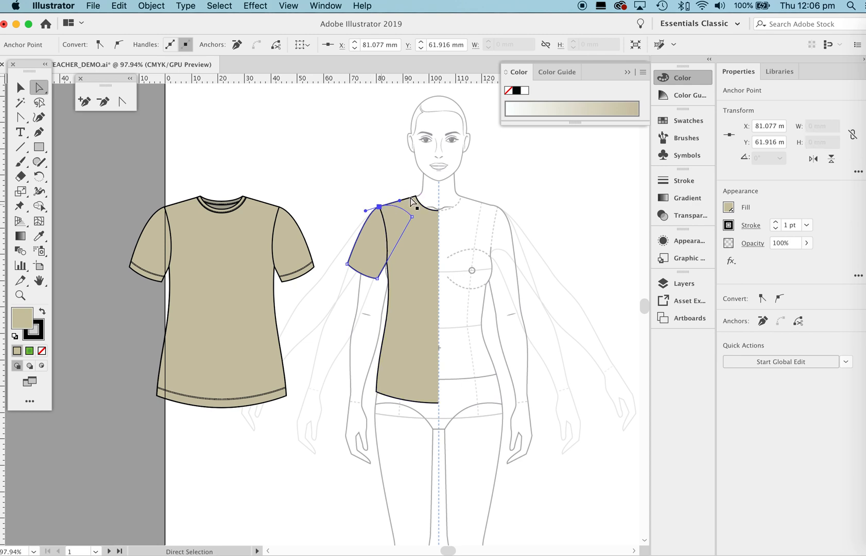
left_click_drag(365, 211, 361, 211)
left_click(470, 270)
Step: Examine how the shoulder tip points of the half body and the sleeve line up at the shoulder seam
key("z")
mouse_move(430, 237)
left_mouse_down()
mouse_move(507, 244)
mouse_move(418, 235)
left_mouse_up()
key("space")
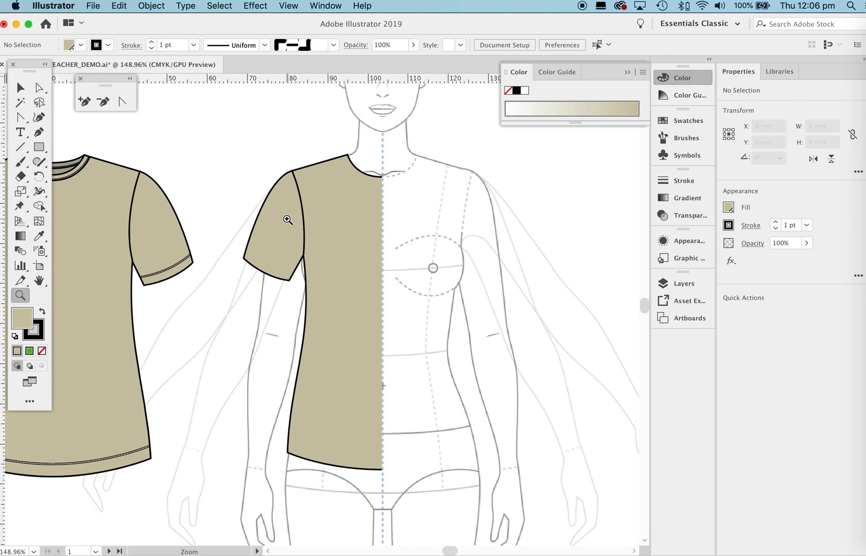
key("a")
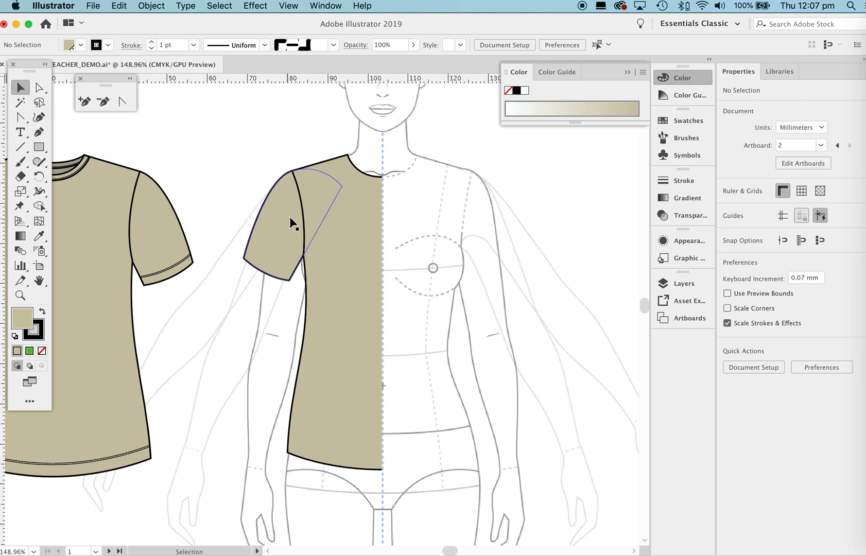
left_click(297, 172)
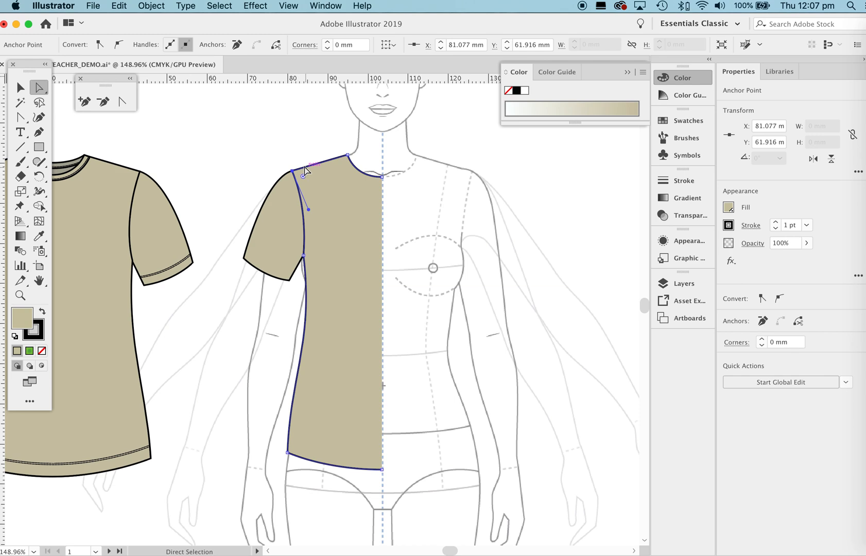
left_click(280, 183)
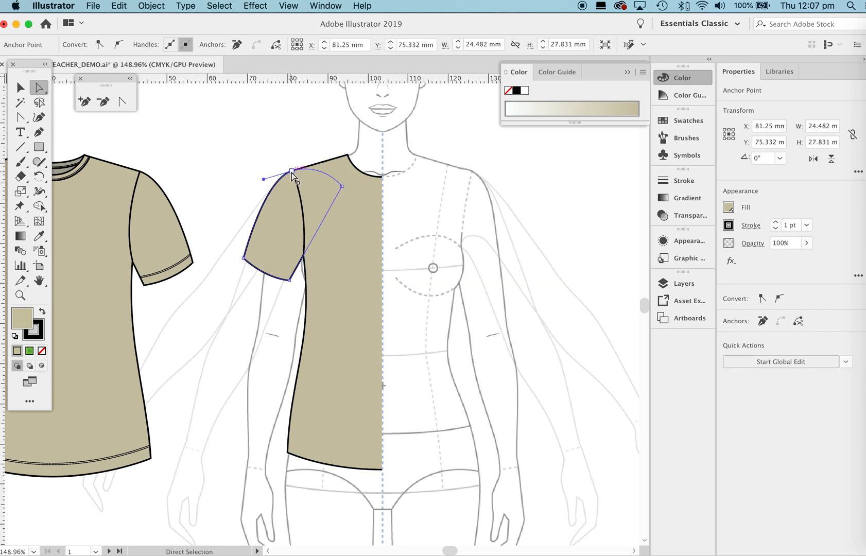
left_click(291, 170)
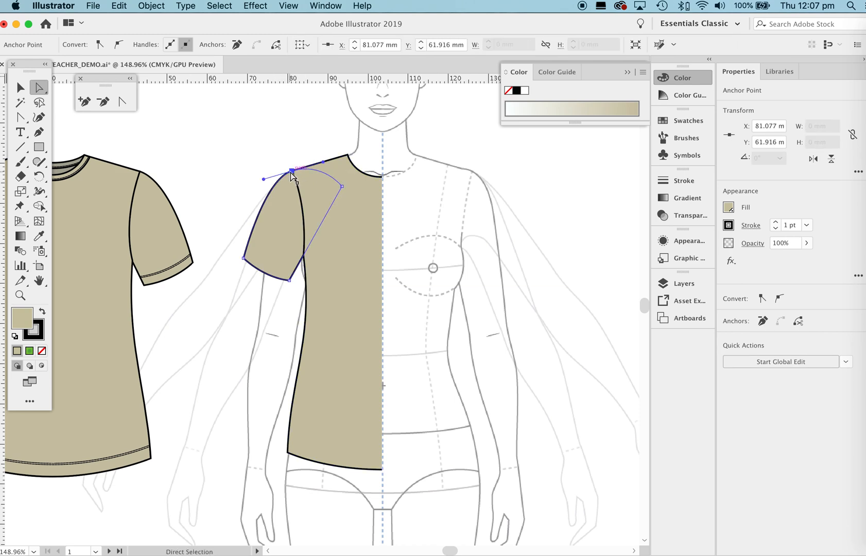
left_click(376, 138)
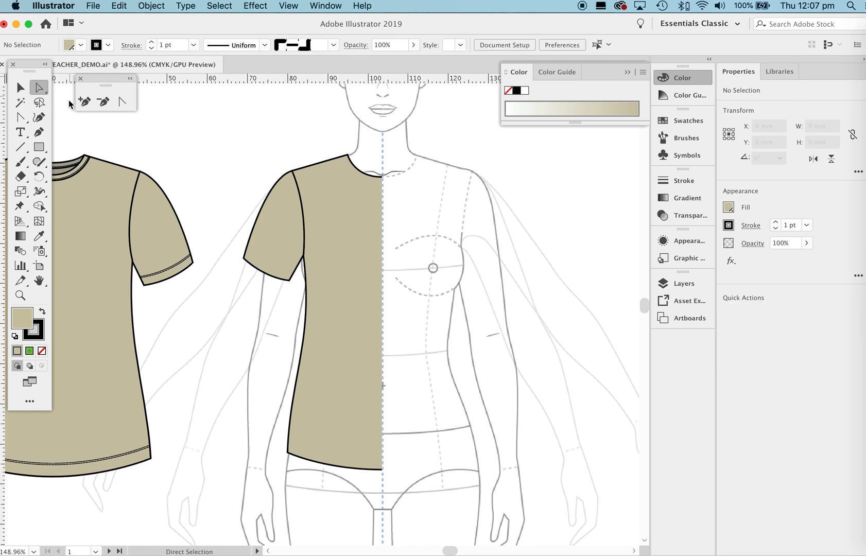
Step: Select the half body and sleeve together and reflect a copy of them across the vertical axis
left_click(20, 89)
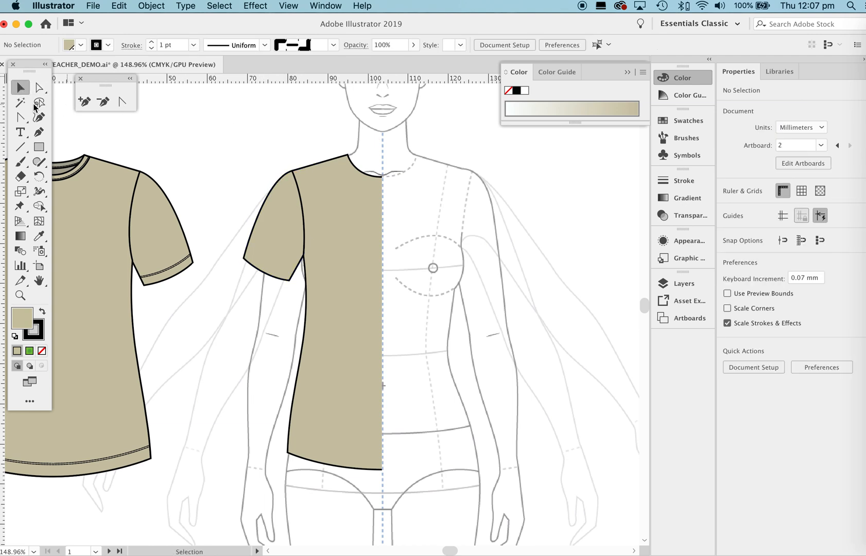
left_click_drag(213, 100, 421, 494)
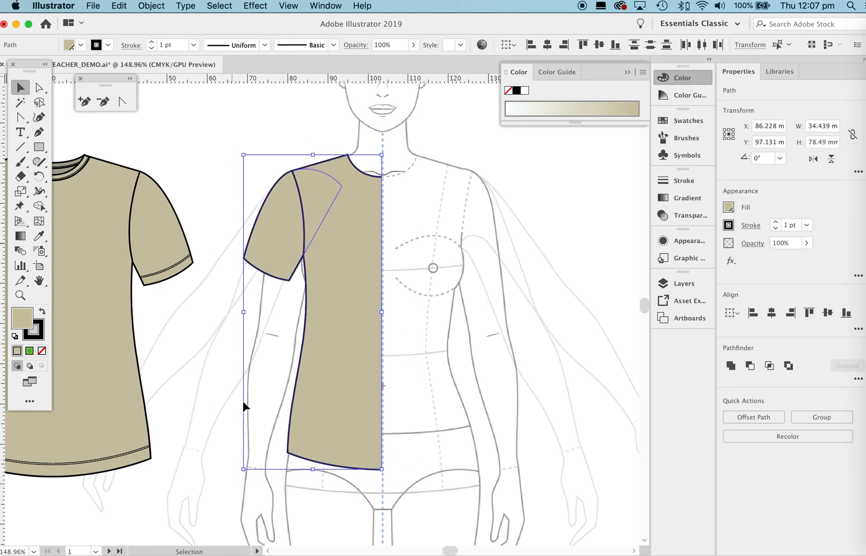
left_click_drag(236, 117, 421, 516)
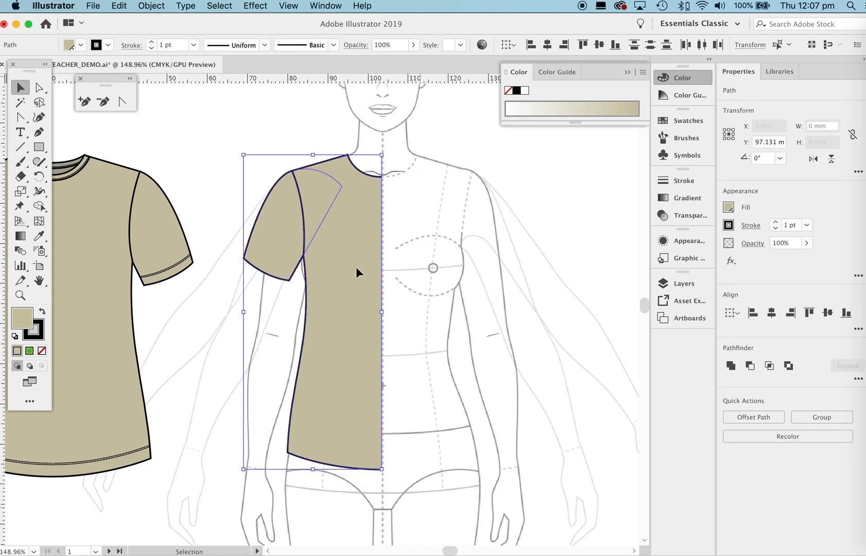
right_click(342, 221)
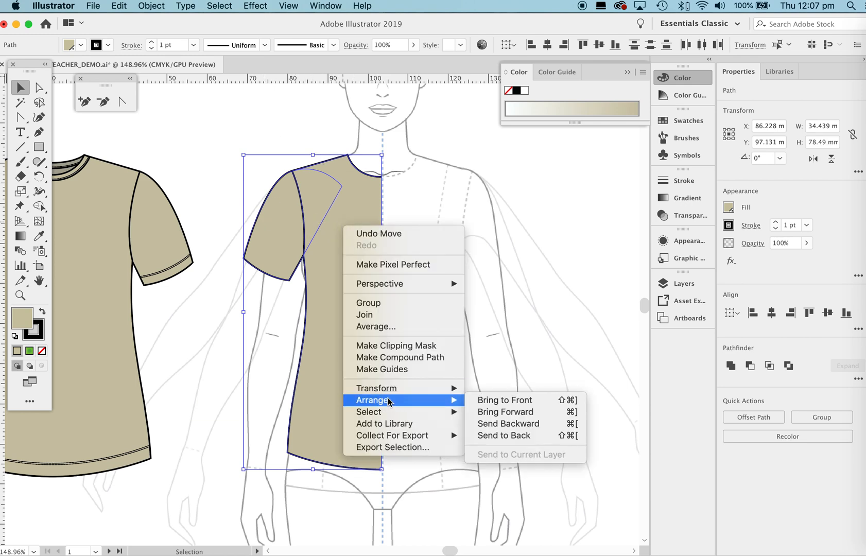
mouse_move(378, 389)
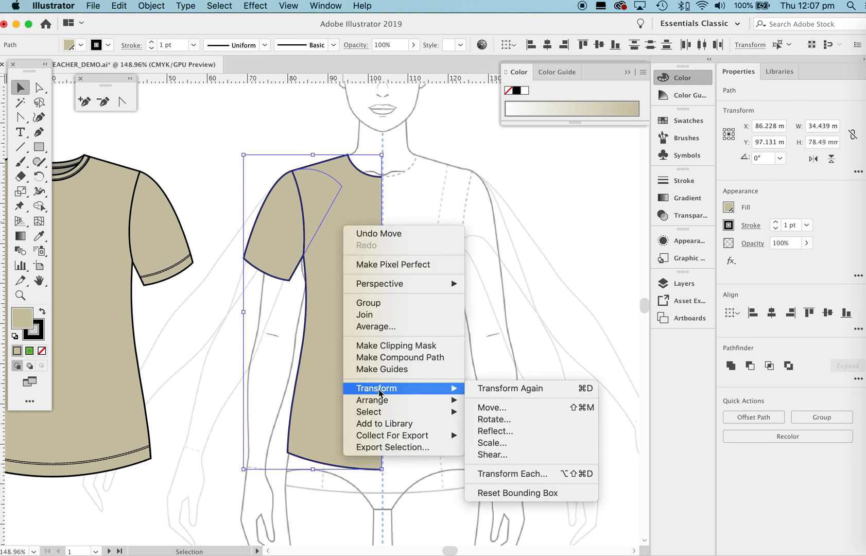
left_click(493, 431)
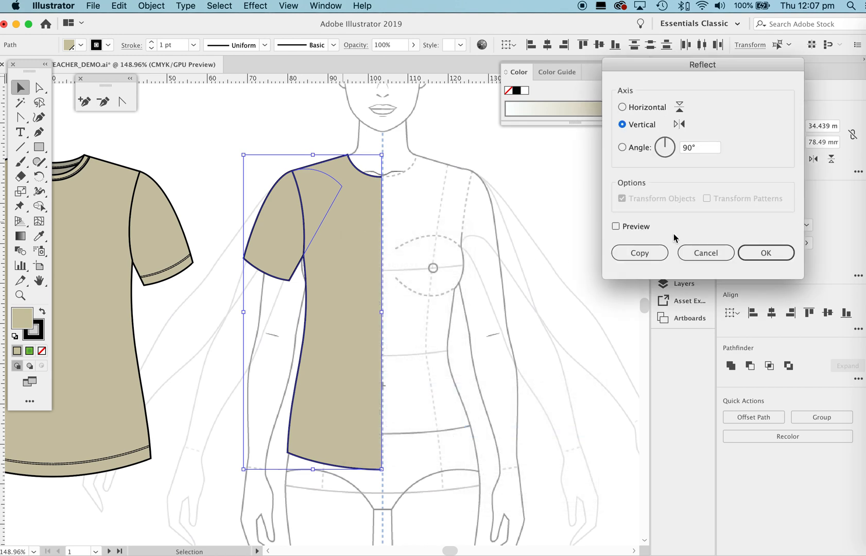
left_click(616, 227)
left_click(638, 254)
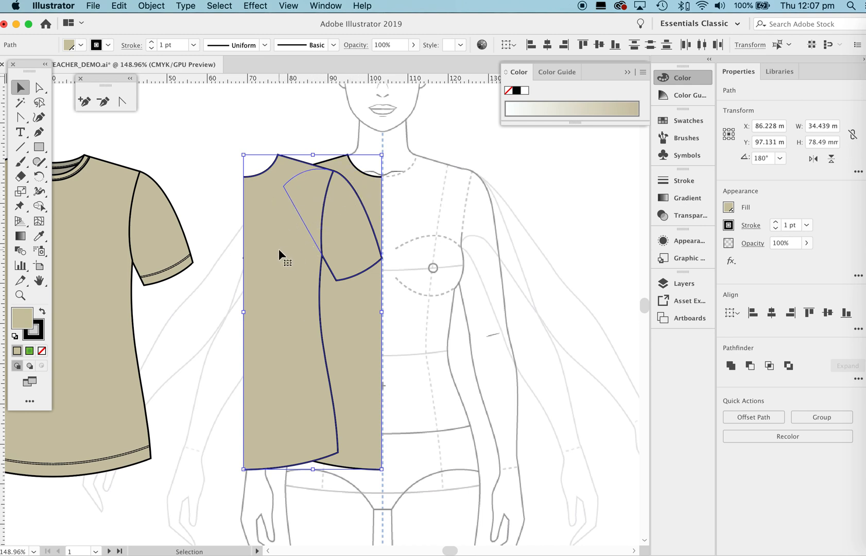
Step: Move the mirrored body and sleeve across the figure and nudge them until both halves meet at the centre front, then deselect
left_click_drag(278, 249, 421, 252)
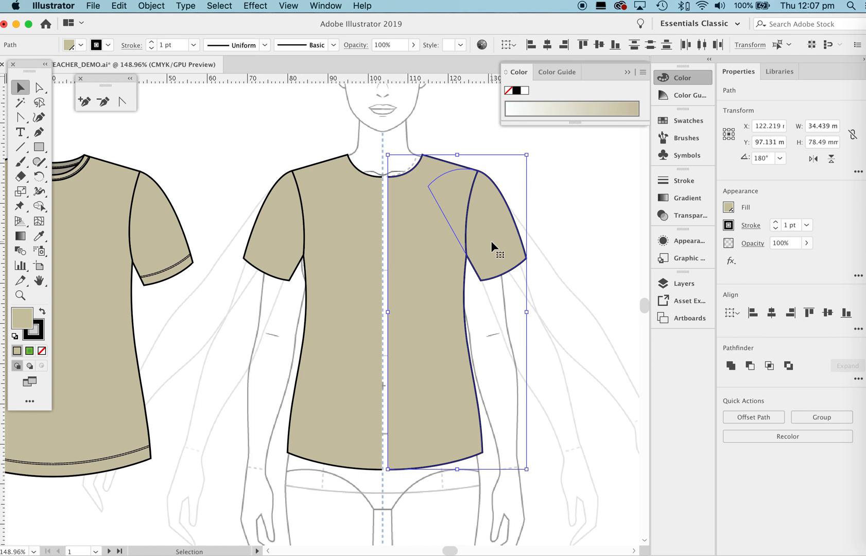
key("Left")
key("Left")
key("Left")
key("Left")
key("Left")
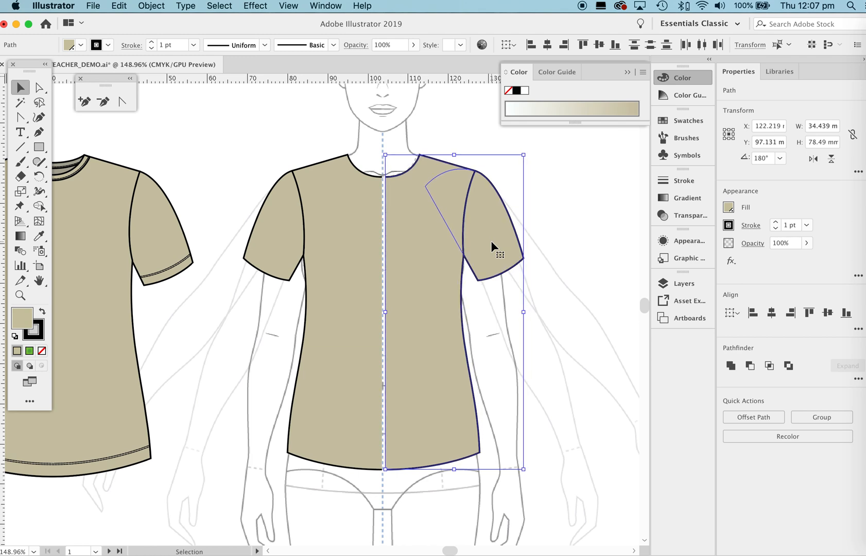
key("Left")
key("Left")
key("Left")
key("Left")
key("Left")
key("Left")
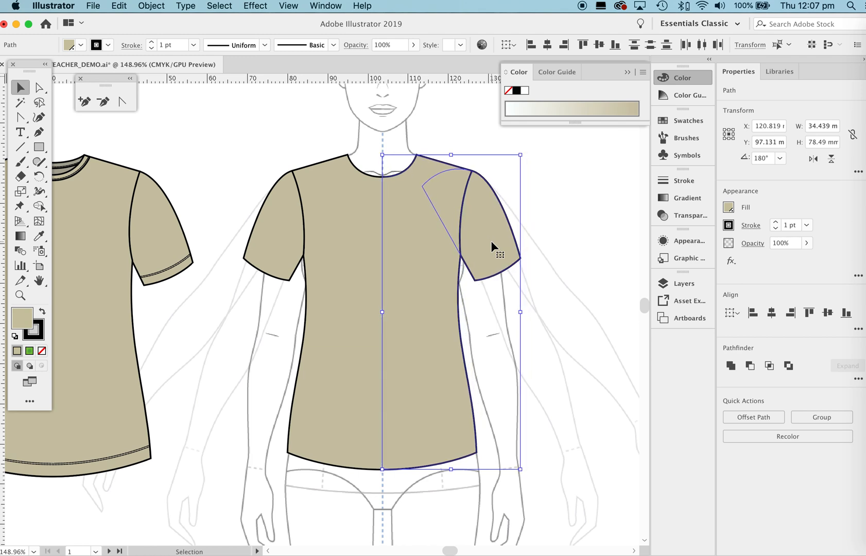
key("Left")
left_click(556, 239)
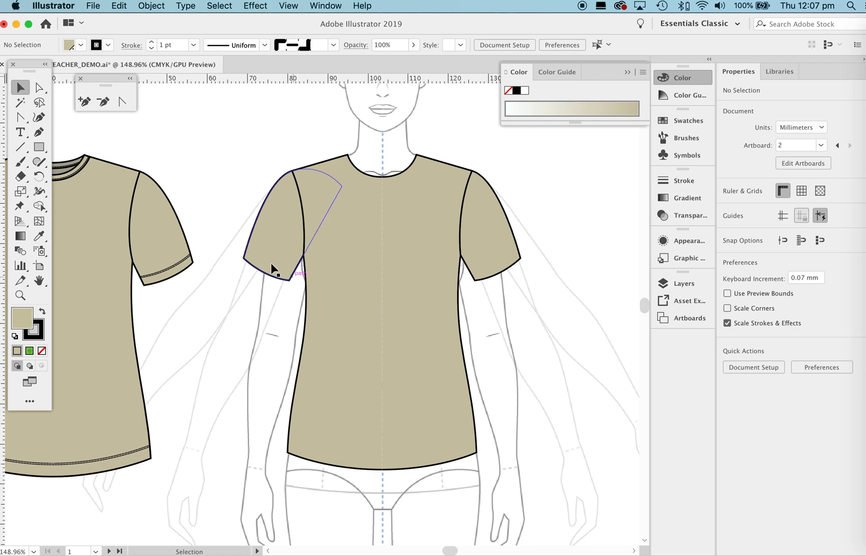
Step: Select the centre-front anchor points of both body halves and check where the halves meet at neckline and hem
key("z")
left_click_drag(395, 175, 465, 200)
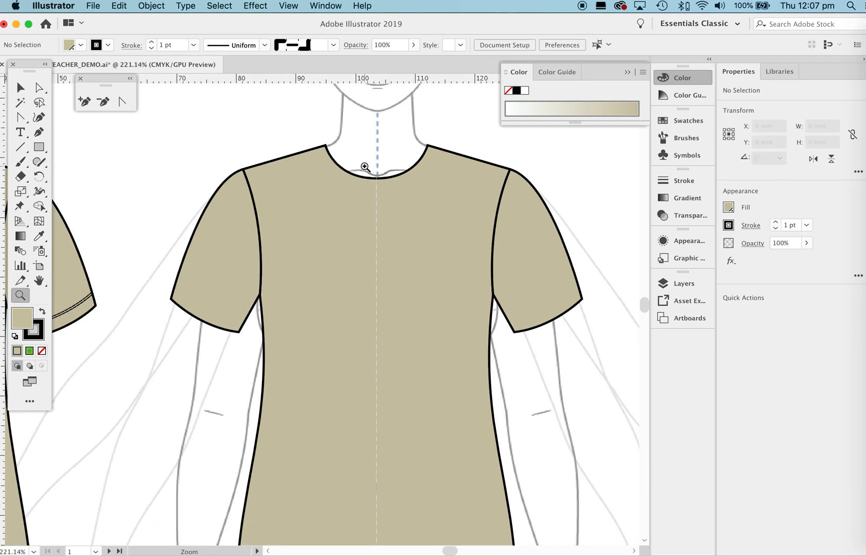
key("a")
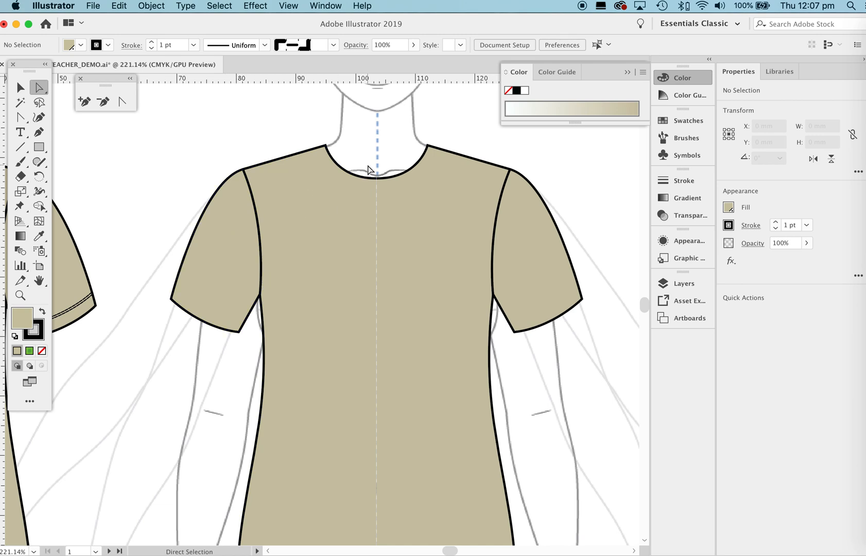
left_click(387, 201)
scroll(388, 201, "down", 10)
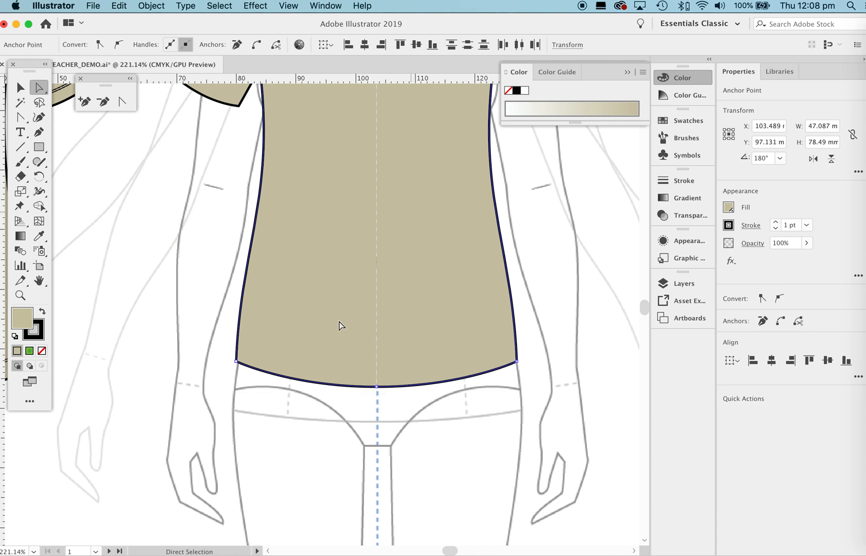
scroll(361, 262, "up", 8)
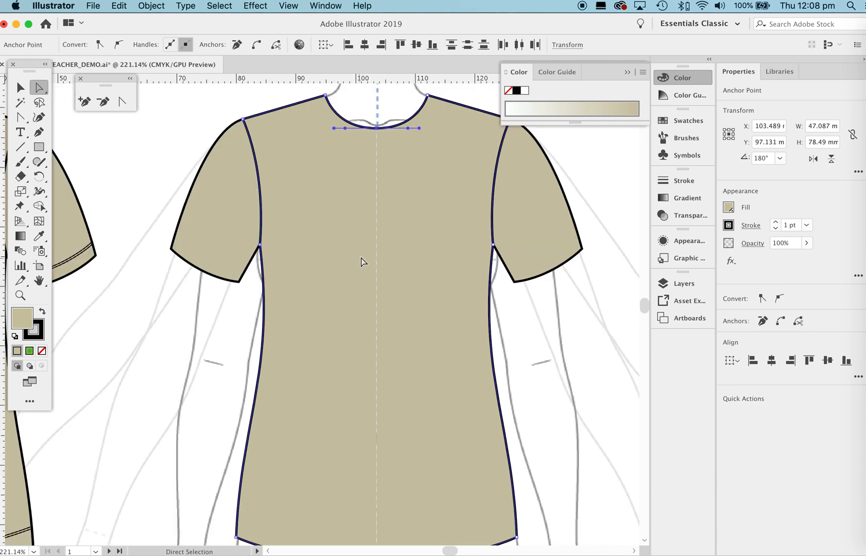
Step: Try moving each body half away from the centre front, and undo both moves
left_click(252, 284)
left_click_drag(345, 282, 251, 275)
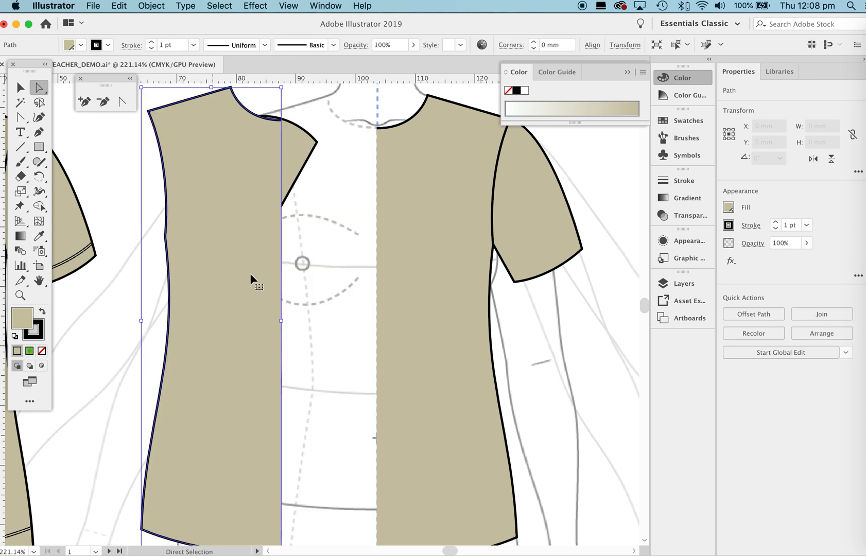
key("super+z")
left_click_drag(426, 331, 510, 331)
key("super+z")
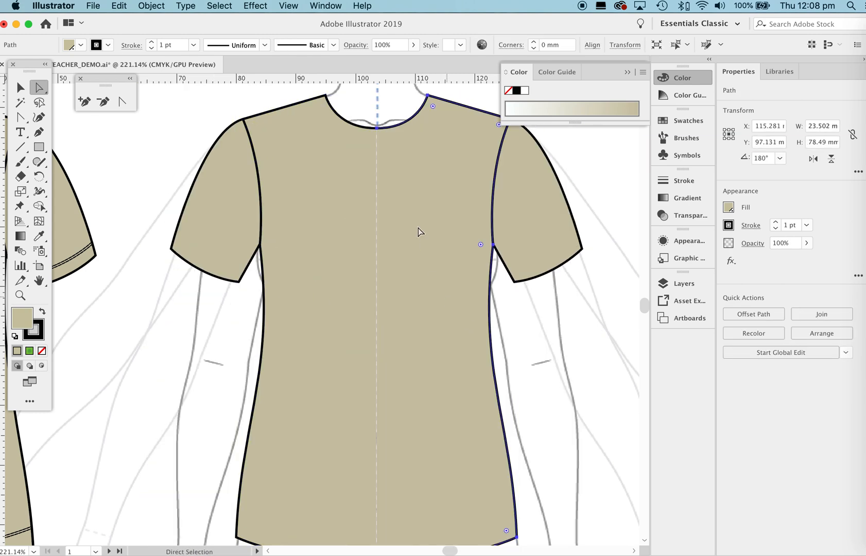
Step: Select the two centre-front neckline anchor points of the body halves and average them on both axes
key("z")
left_click_drag(366, 118, 433, 200)
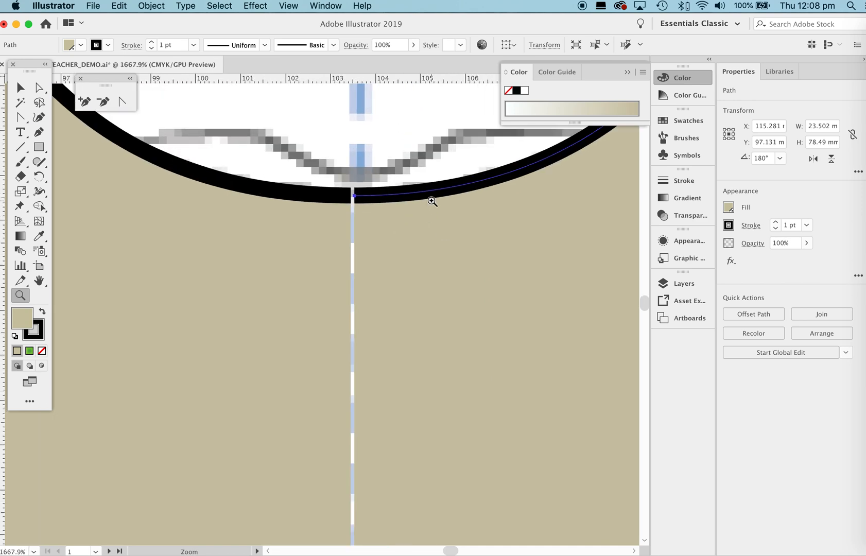
key("a")
left_click(314, 154)
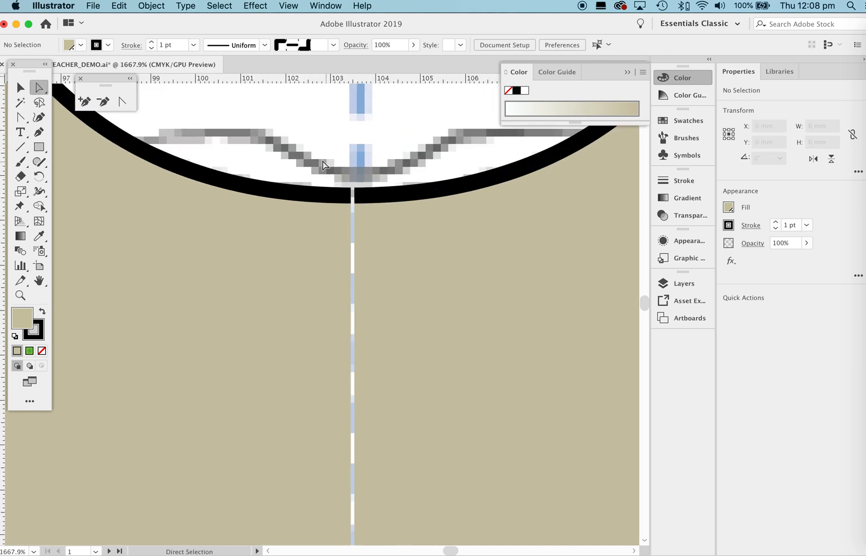
left_click_drag(315, 158, 402, 275)
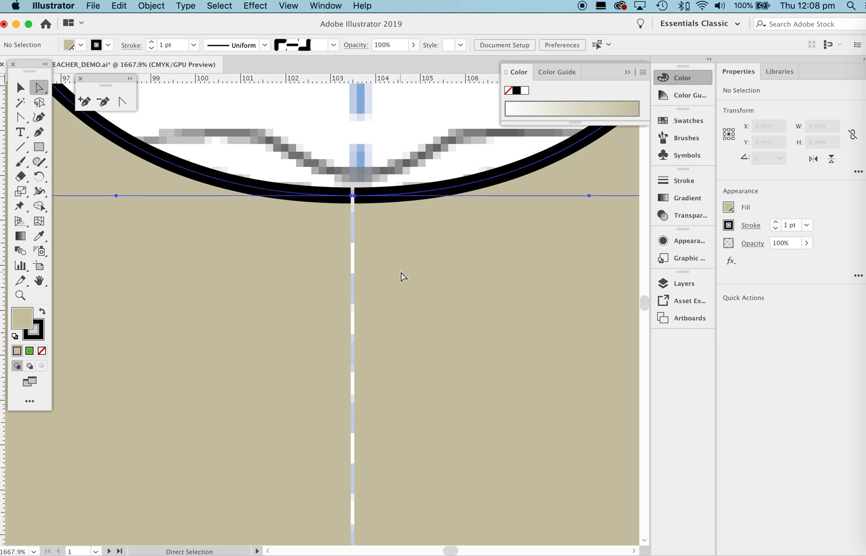
key("z")
left_click_drag(367, 178, 587, 240)
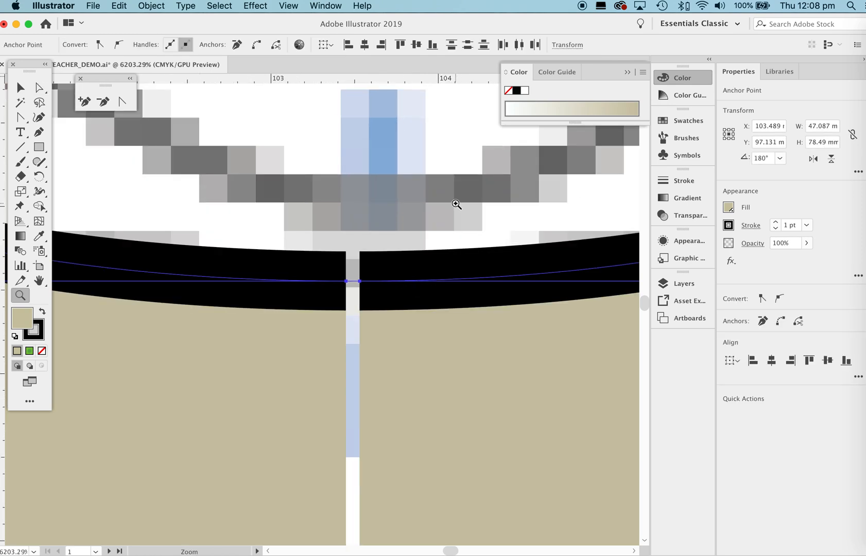
right_click(453, 208)
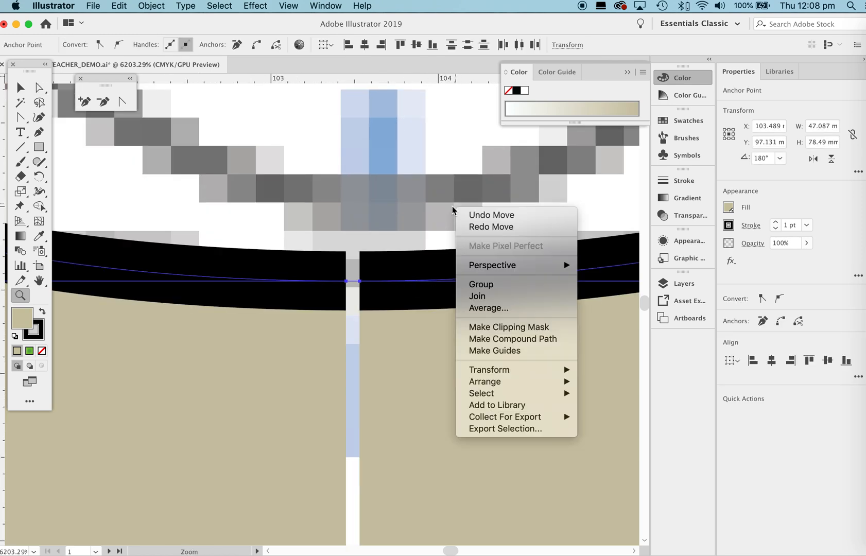
left_click(489, 308)
left_click(588, 240)
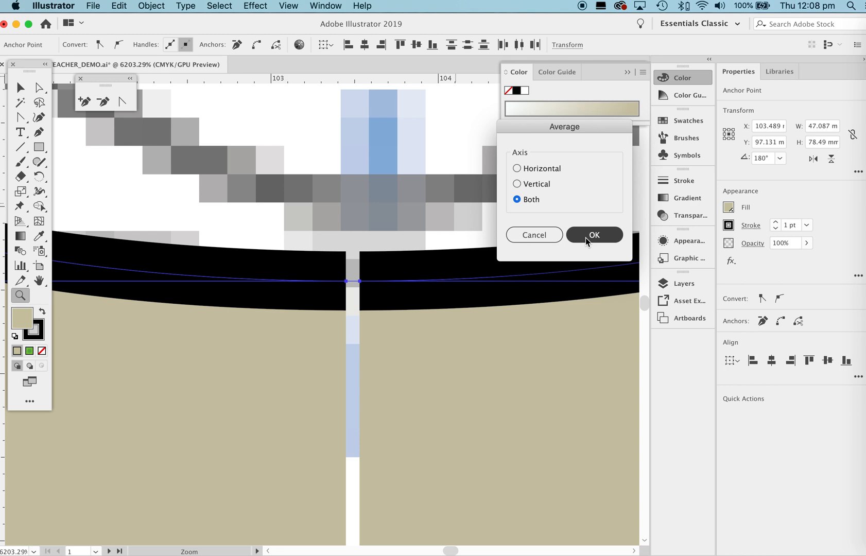
left_click(585, 237)
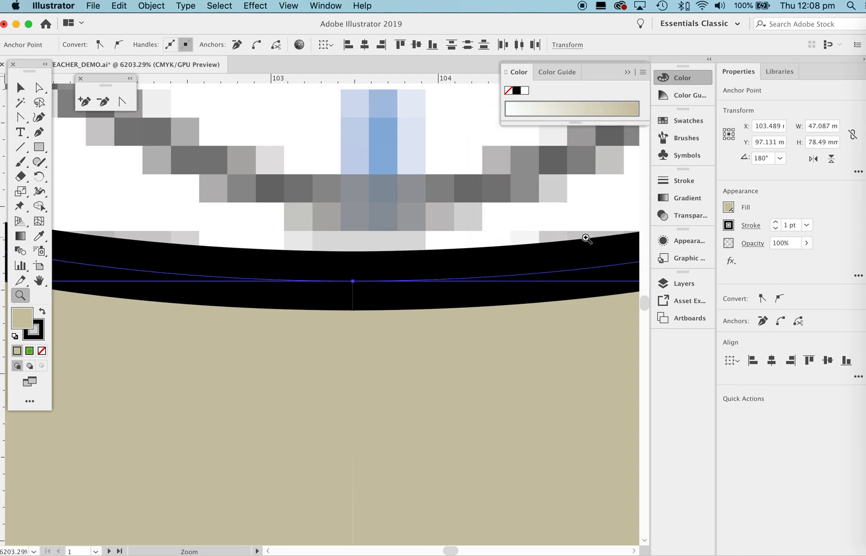
Step: Join the two averaged neckline points into a single anchor at the centre front
right_click(584, 238)
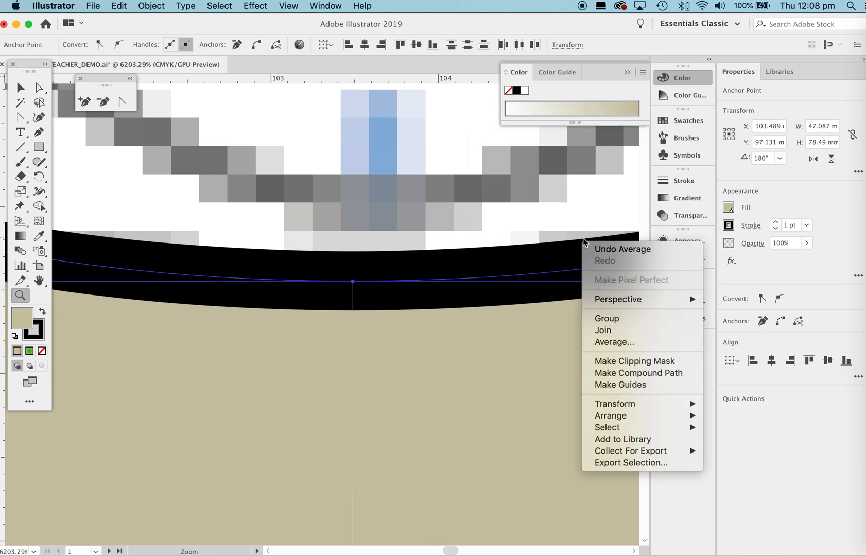
left_click(603, 330)
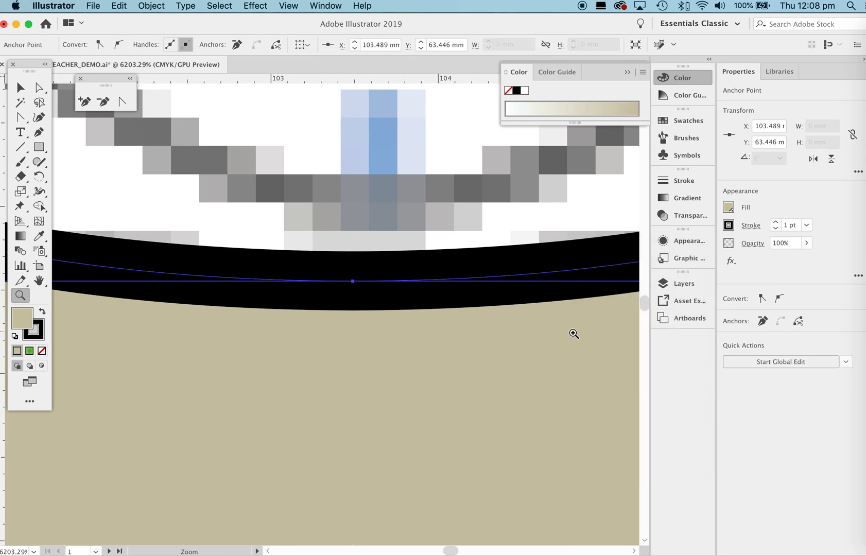
left_click_drag(532, 266, 419, 398)
left_click_drag(559, 433, 460, 219)
left_click_drag(487, 261, 411, 320)
left_click_drag(458, 353, 412, 340)
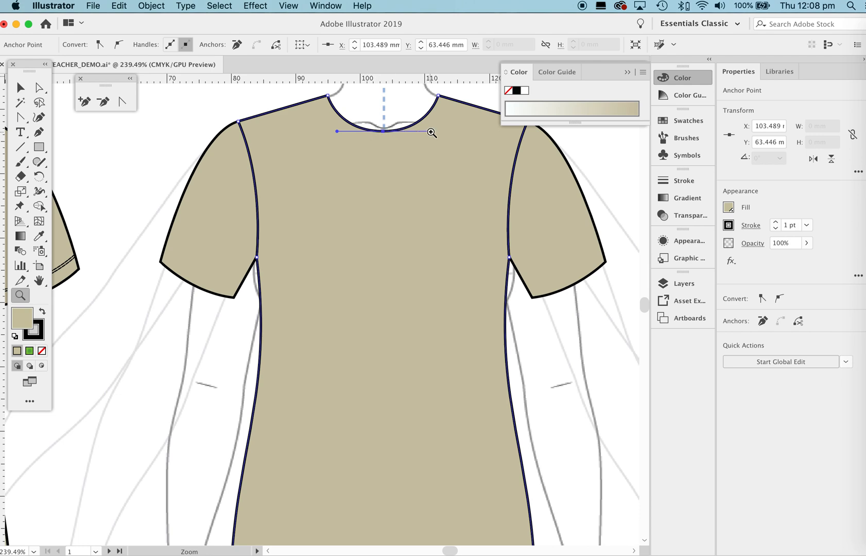
Step: Select the two centre-front hem anchor points of the body halves and average them on both axes
left_click_drag(426, 369, 411, 192)
left_click_drag(350, 326, 557, 348)
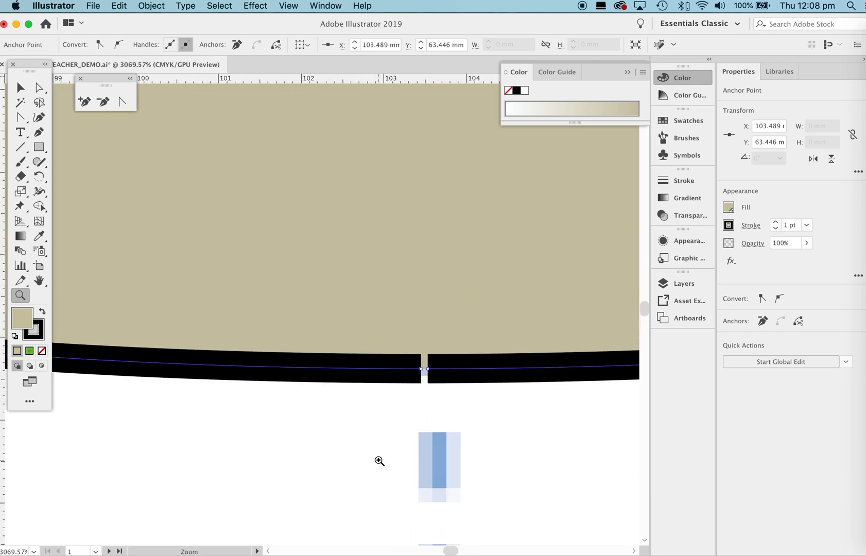
key("a")
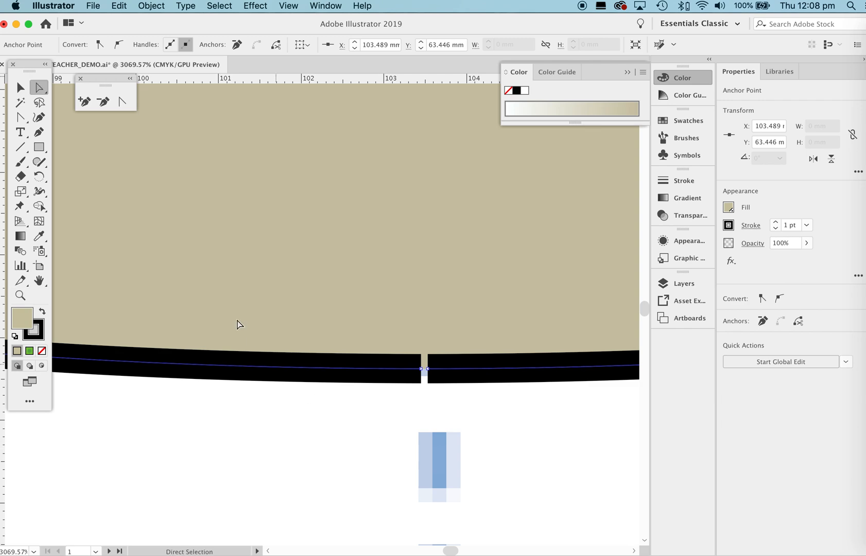
left_click_drag(379, 415, 484, 332)
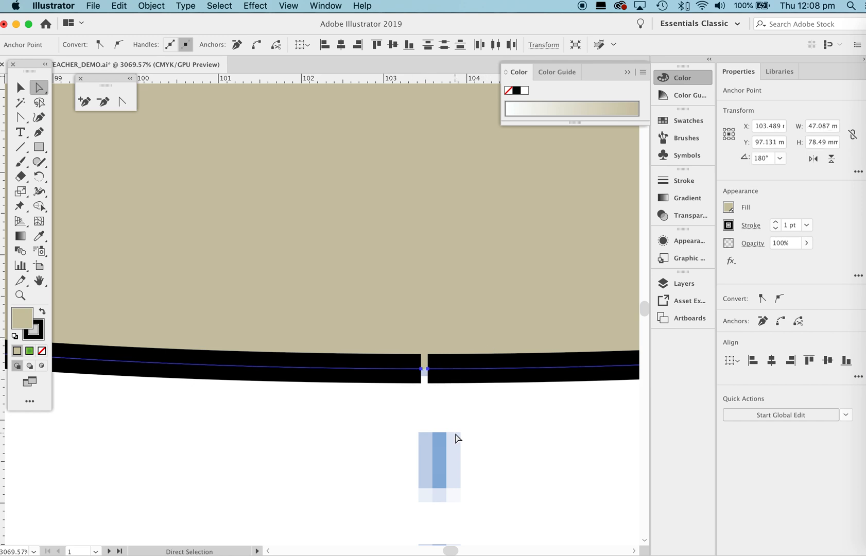
right_click(457, 407)
left_click(491, 423)
left_click(591, 236)
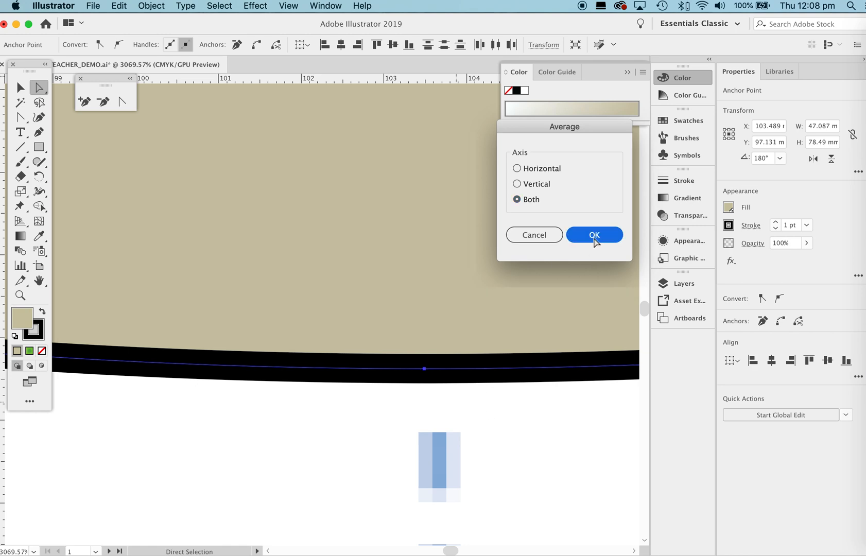
Step: Join the two averaged hem points into a single anchor at the centre front and deselect the body
right_click(482, 395)
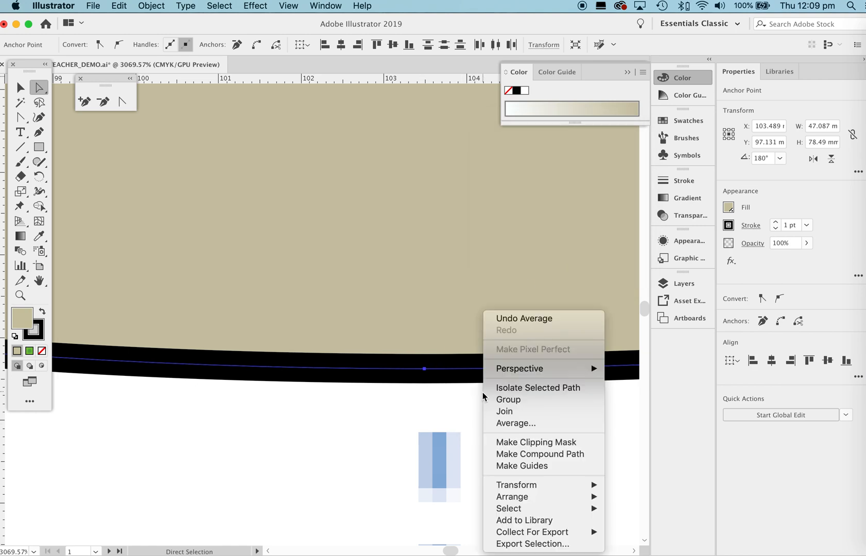
left_click(506, 410)
key("z")
left_click_drag(493, 359, 93, 495)
key("space")
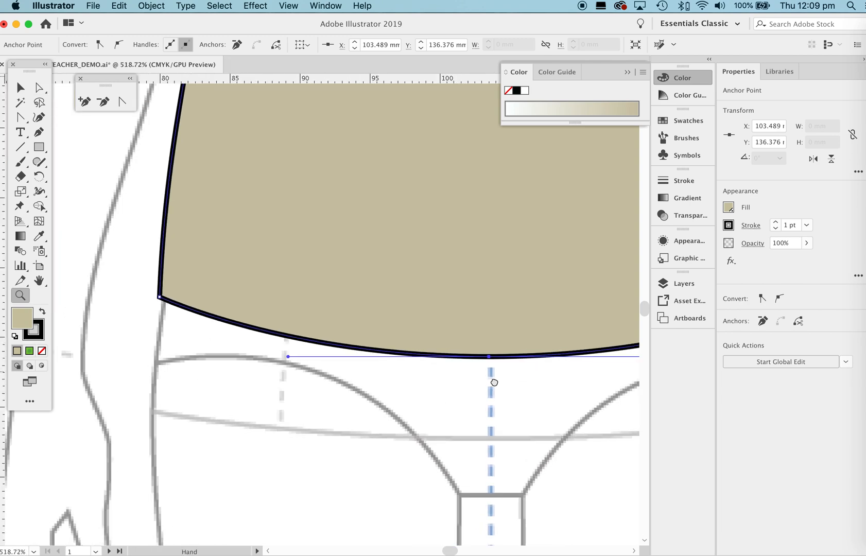
left_click_drag(494, 382, 387, 401)
left_click_drag(581, 366, 386, 427)
key("space")
left_click_drag(549, 344, 433, 429)
key("a")
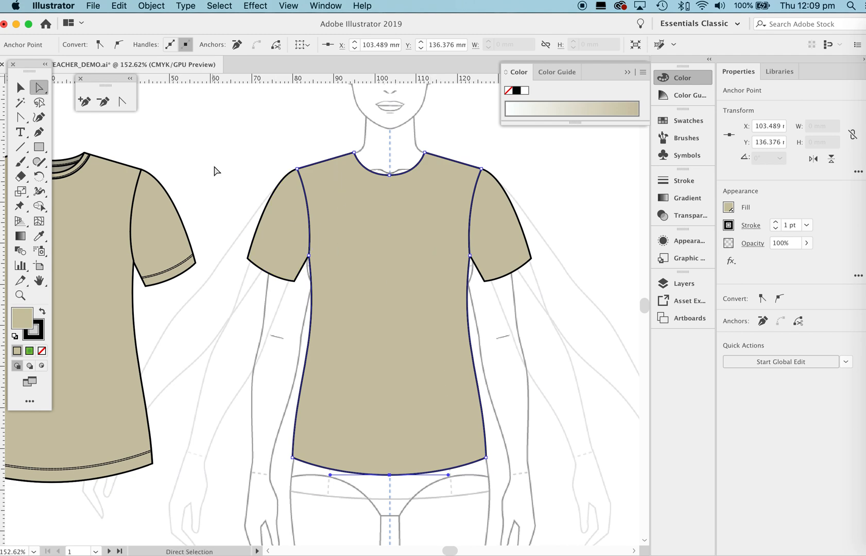
left_click(22, 91)
left_click(566, 301)
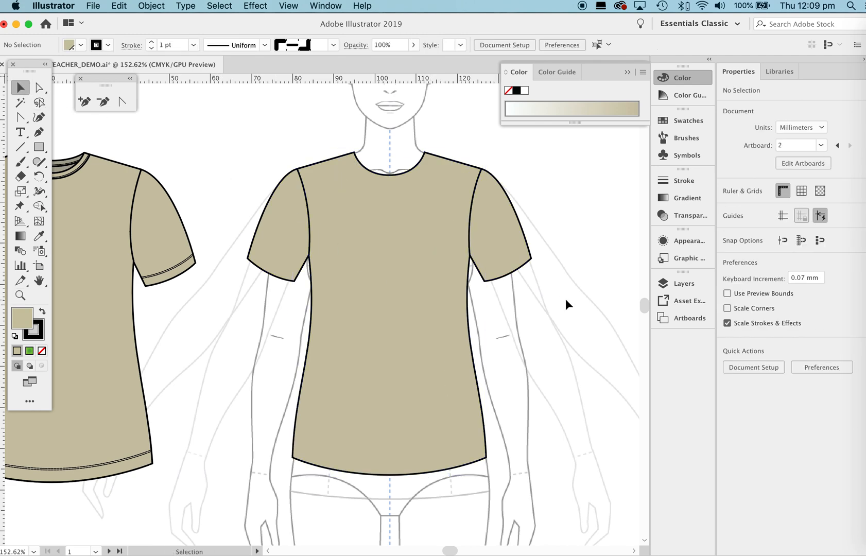
Step: Try moving the joined T-shirt body sideways as one piece, undo the move and deselect it
left_click(472, 355)
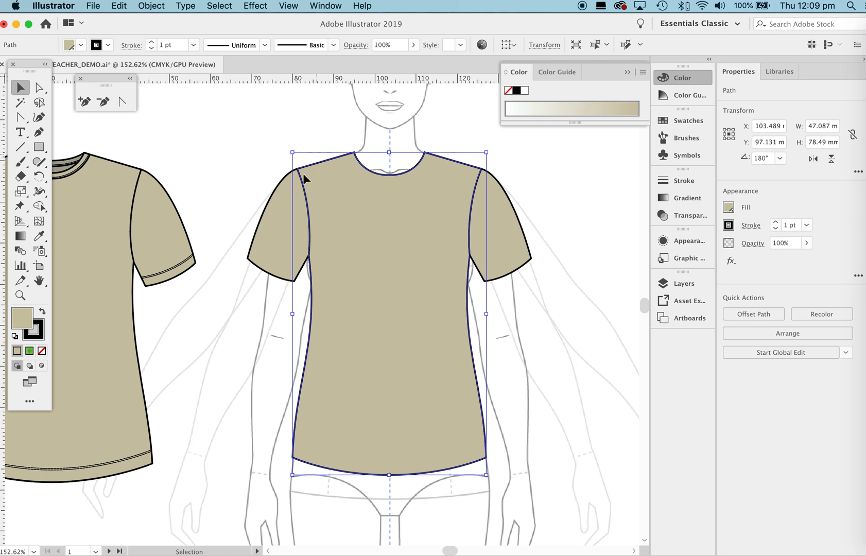
key("a")
key("v")
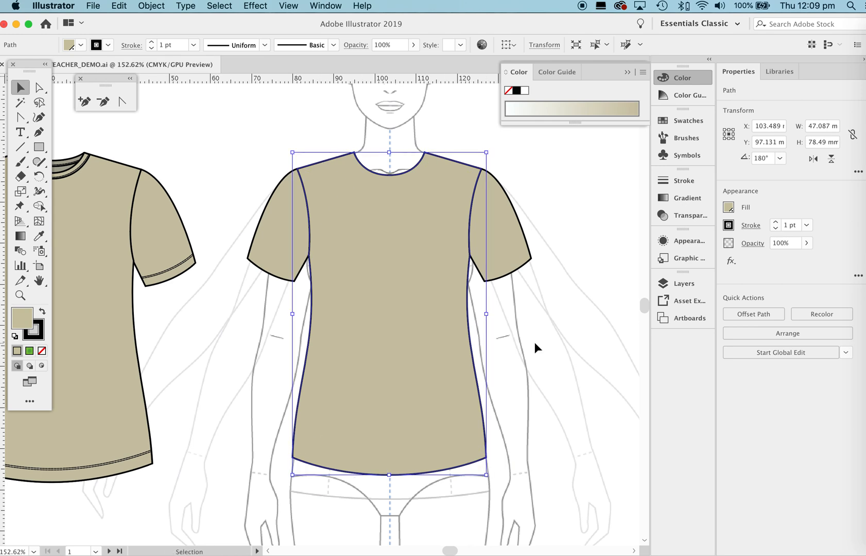
left_click(553, 335)
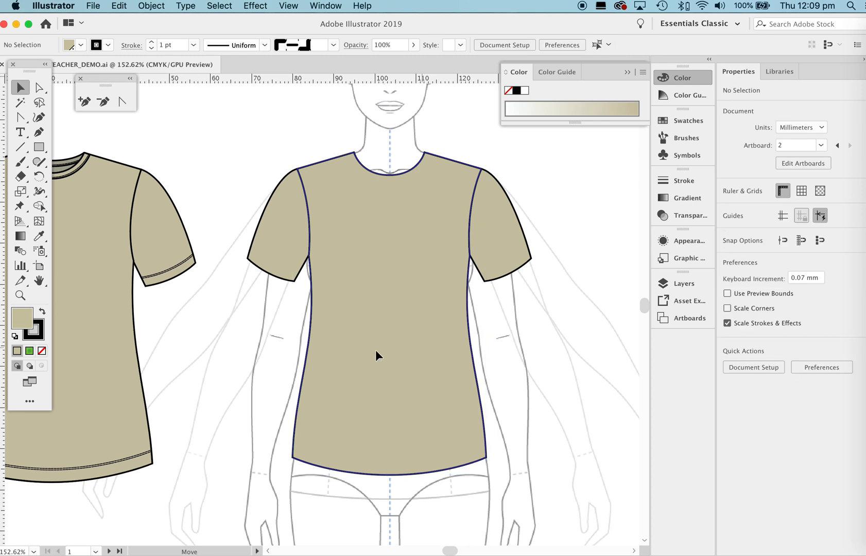
left_click_drag(422, 351, 288, 353)
key("super+z")
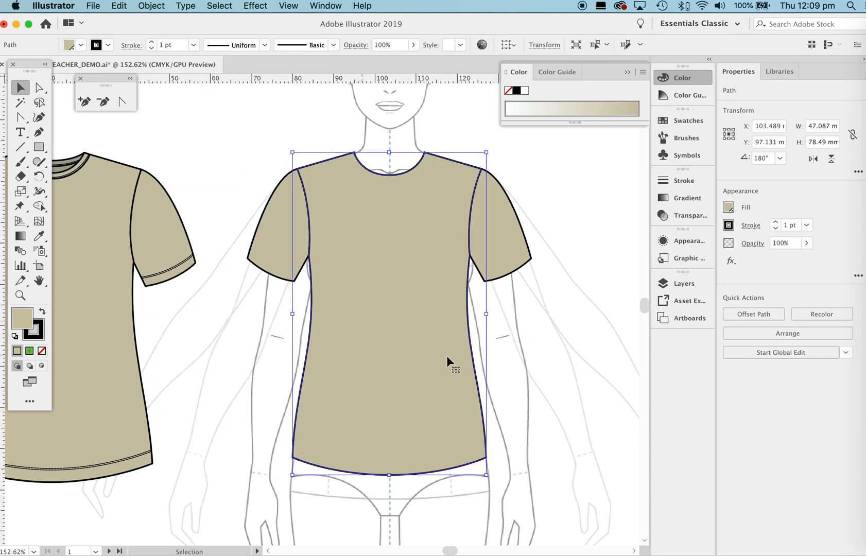
left_click(559, 357)
key("a")
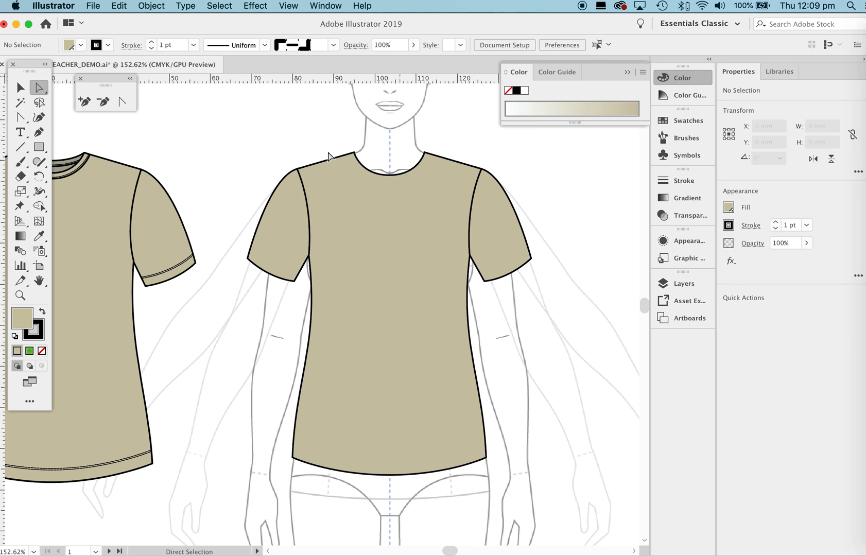
Step: Collapse the Color panel and frame the shirt's neckline for close work
left_click(626, 72)
left_click_drag(293, 201, 258, 208)
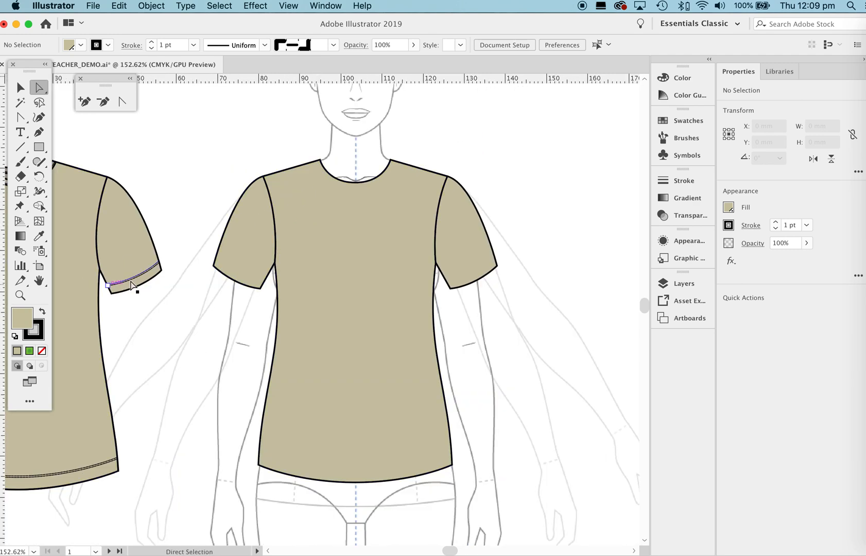
key("z")
left_click_drag(322, 218, 453, 298)
left_click_drag(414, 156, 357, 226)
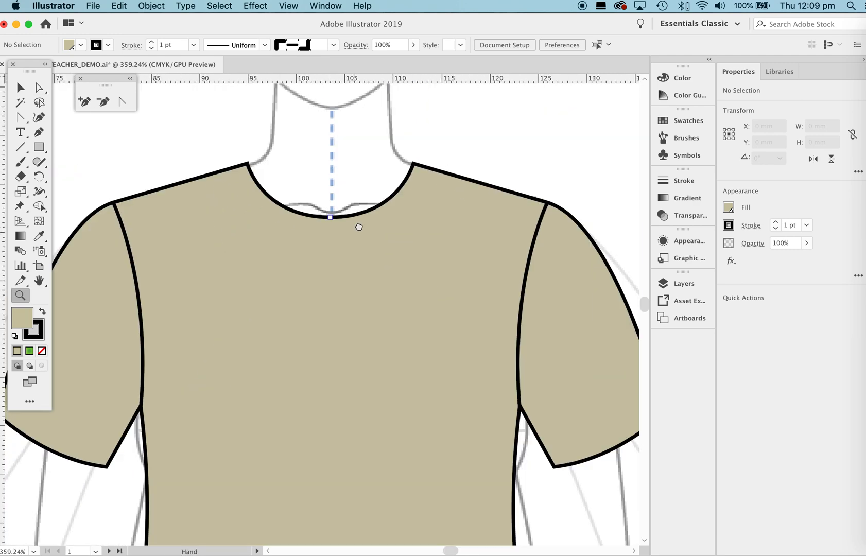
Step: Copy the neckline segment from centre front to the figure's right neck point and paste it in front
key("a")
left_click(331, 217)
left_click(296, 182)
left_click(257, 188)
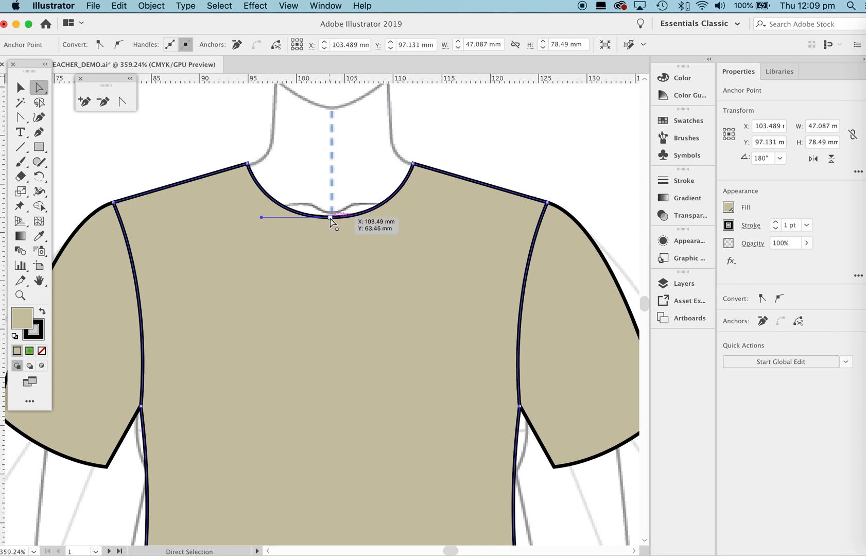
left_click(354, 180)
left_click(275, 203)
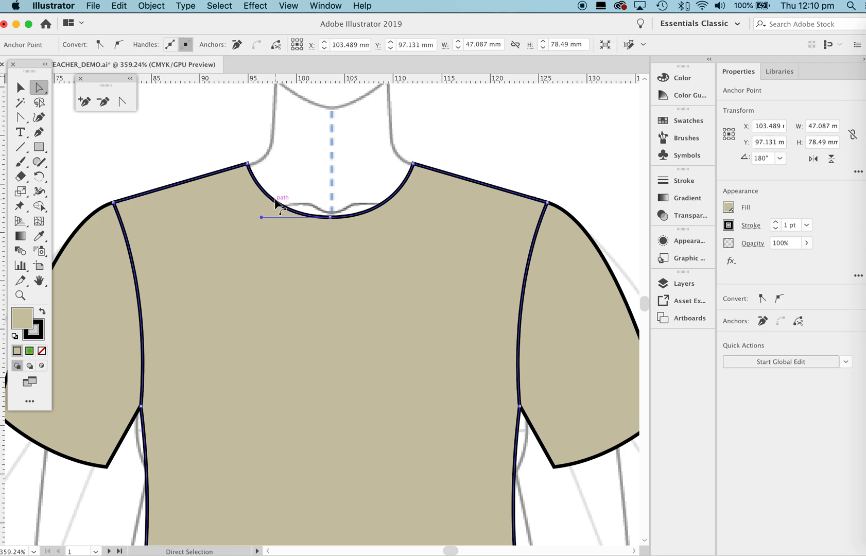
key("super+c")
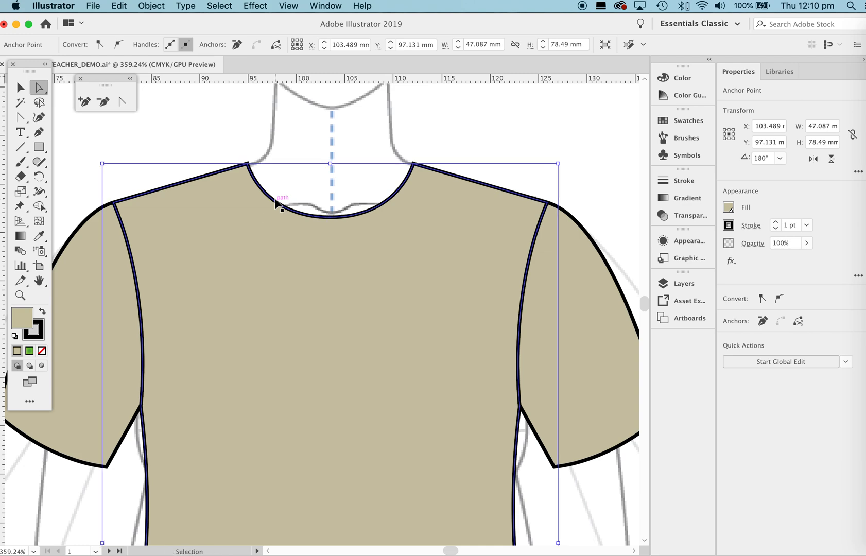
key("super+f")
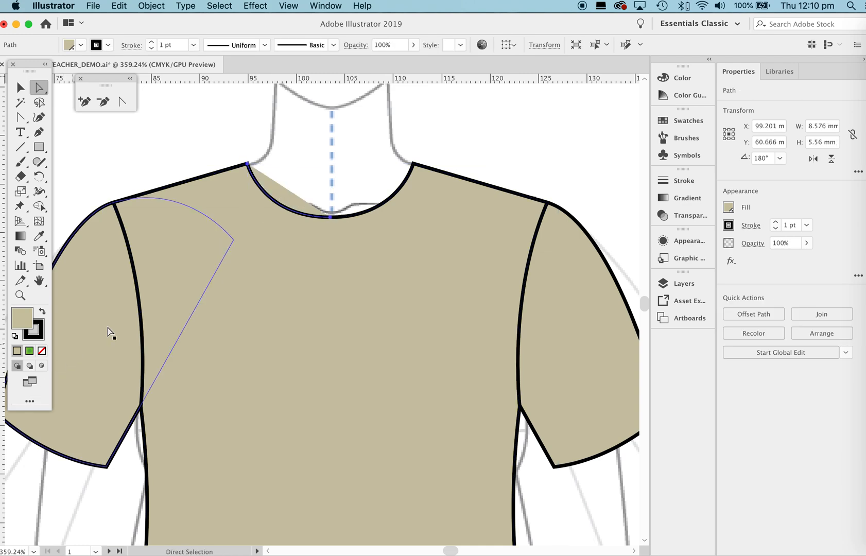
Step: Remove the pasted half-neckline segment's fill, move it up off the shirt and delete it
left_click(41, 351)
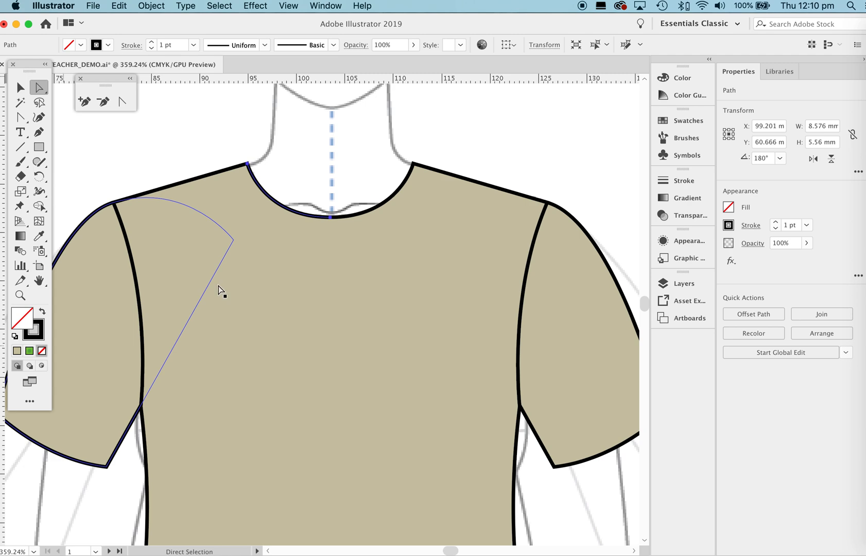
key("v")
left_click_drag(286, 210, 300, 156)
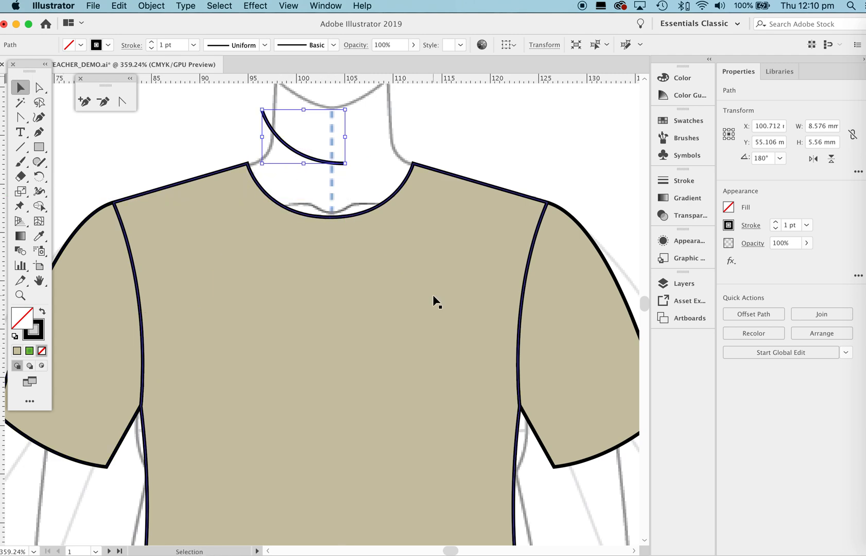
key("a")
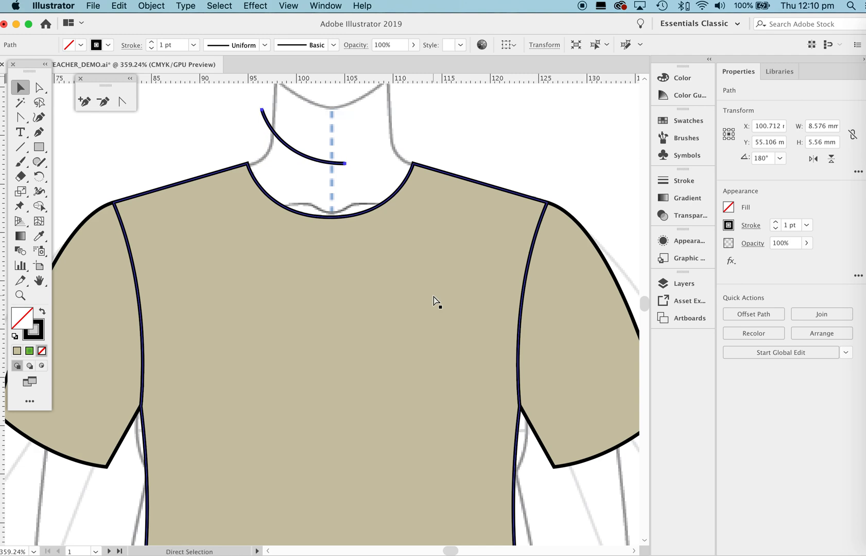
key("Delete")
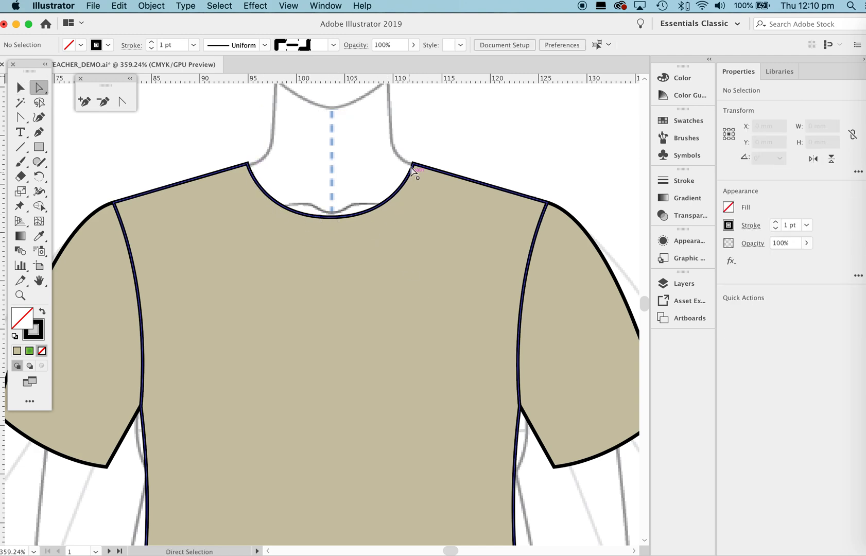
Step: Select the neckline's centre-front anchor, copy the full neckline curve, paste it in front and remove its fill
left_click(330, 216)
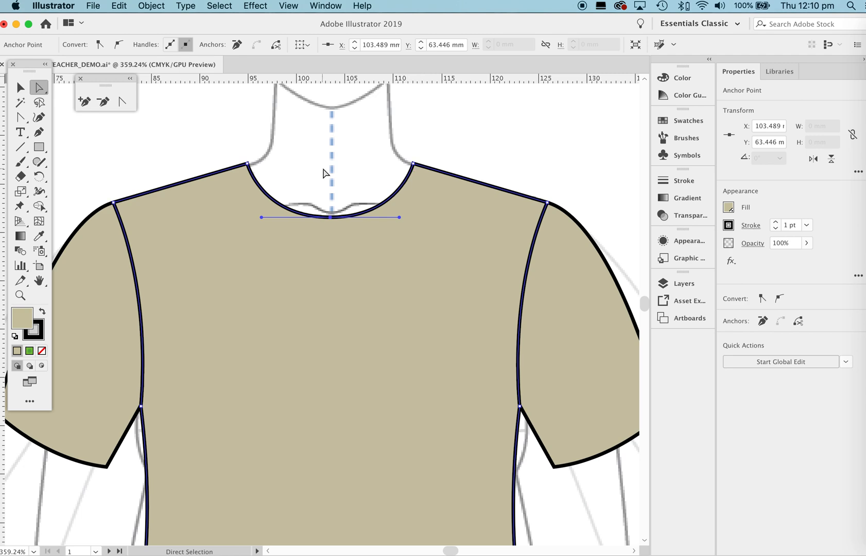
key("super+c")
key("super+f")
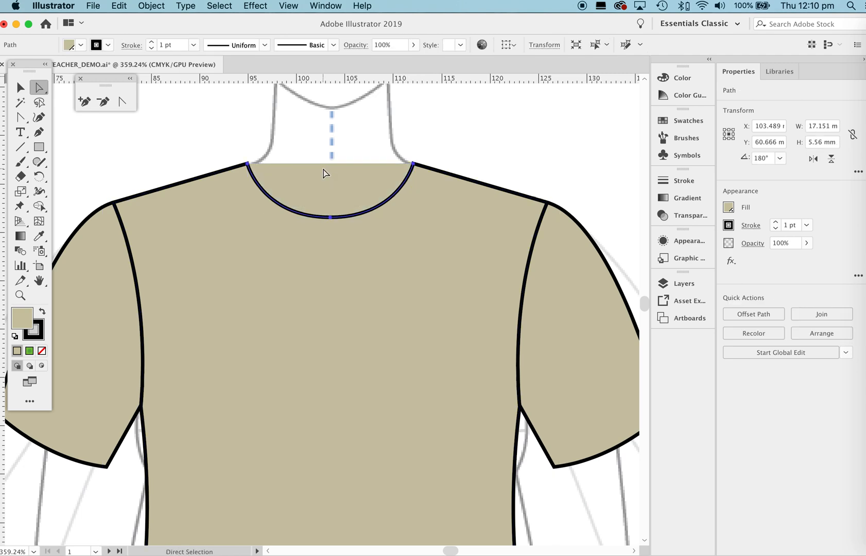
left_click(42, 351)
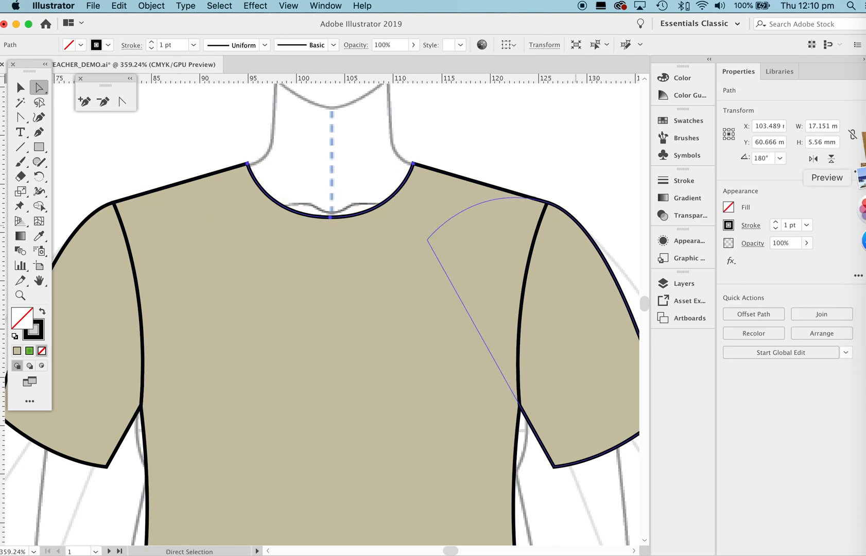
Step: Compare stroke weights of 4 pt and 5 pt on the pasted neckline curve and set it to 4 pt
left_click(807, 226)
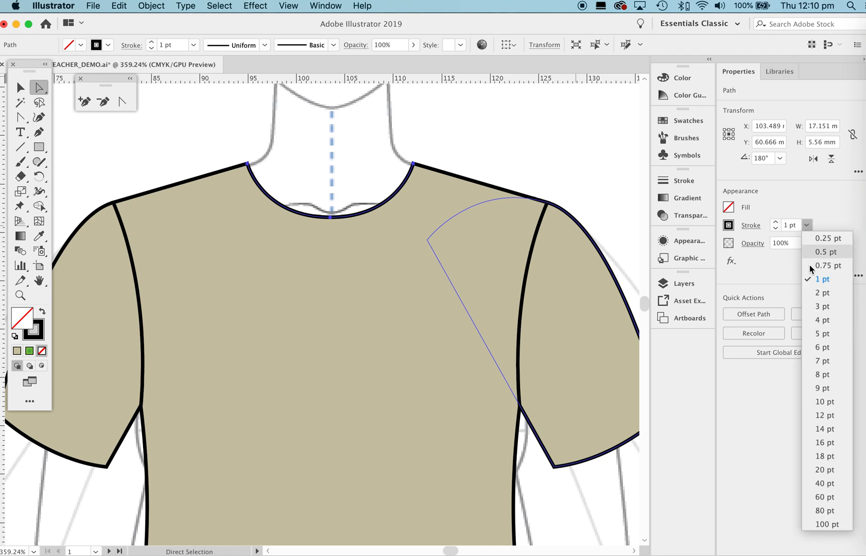
left_click(821, 319)
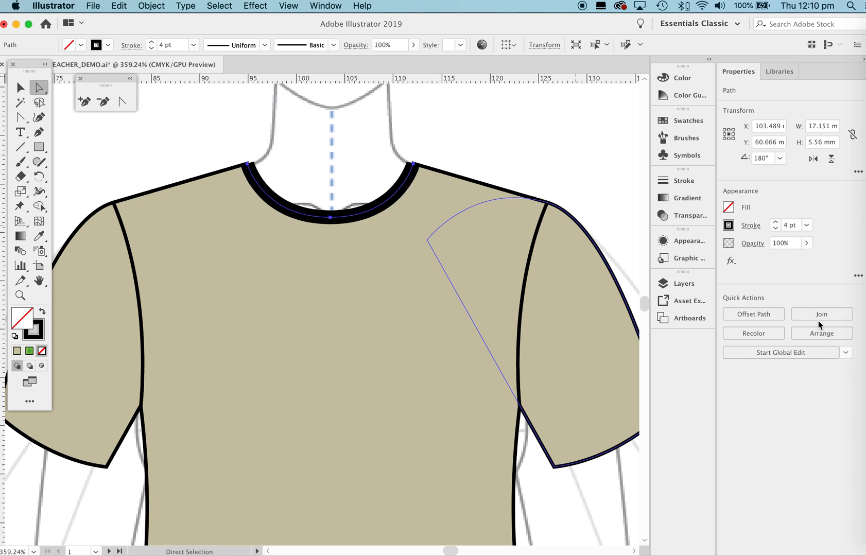
left_click(806, 225)
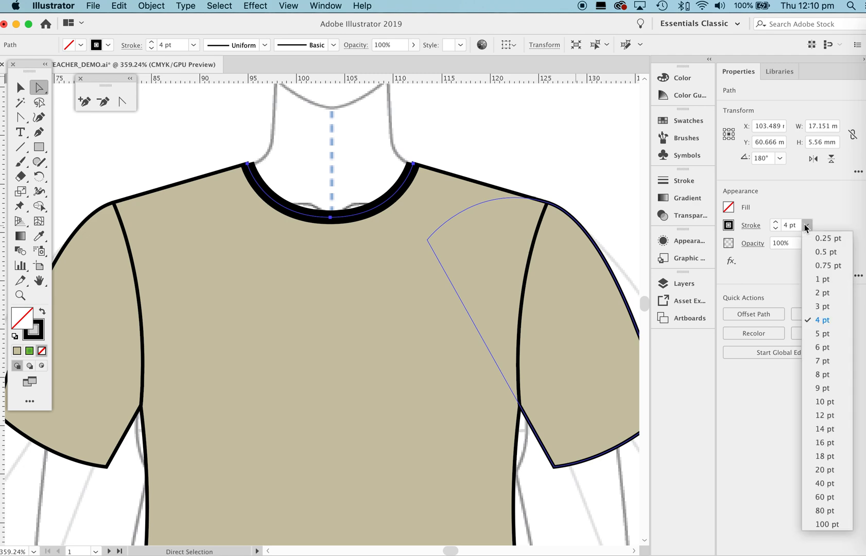
left_click(825, 333)
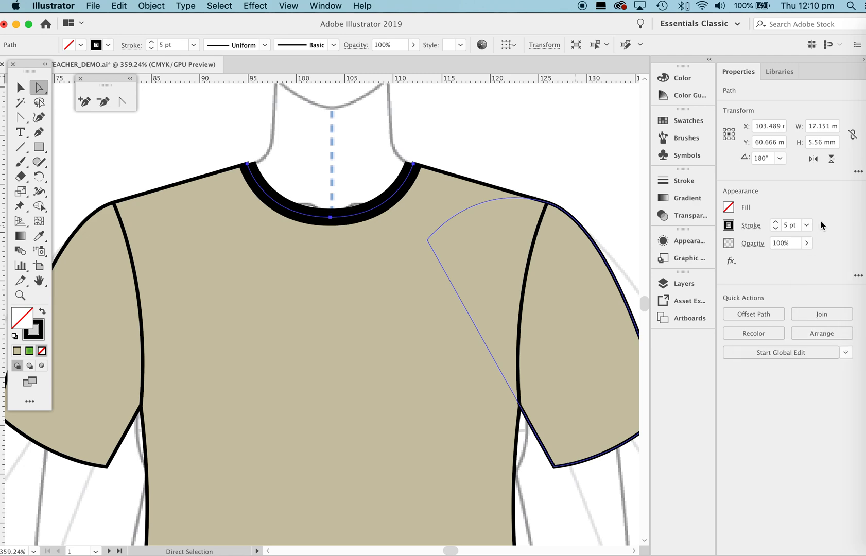
left_click(805, 225)
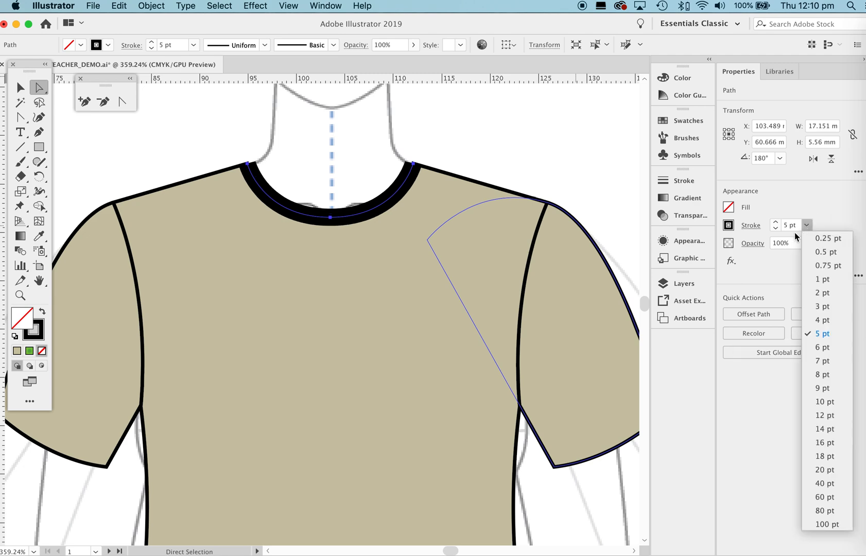
left_click(817, 320)
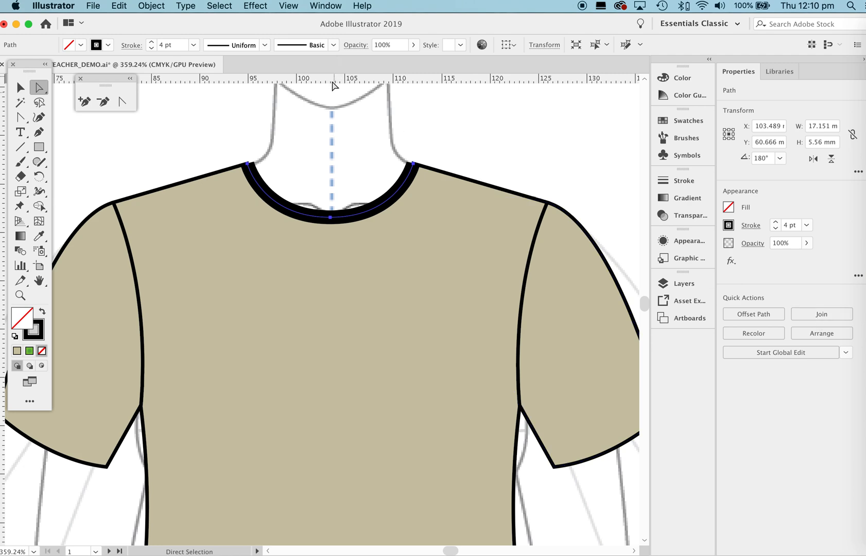
Step: Expand the neckline curve with Fill and Stroke enabled to turn its stroke into a neckband shape
left_click(150, 6)
left_click(175, 130)
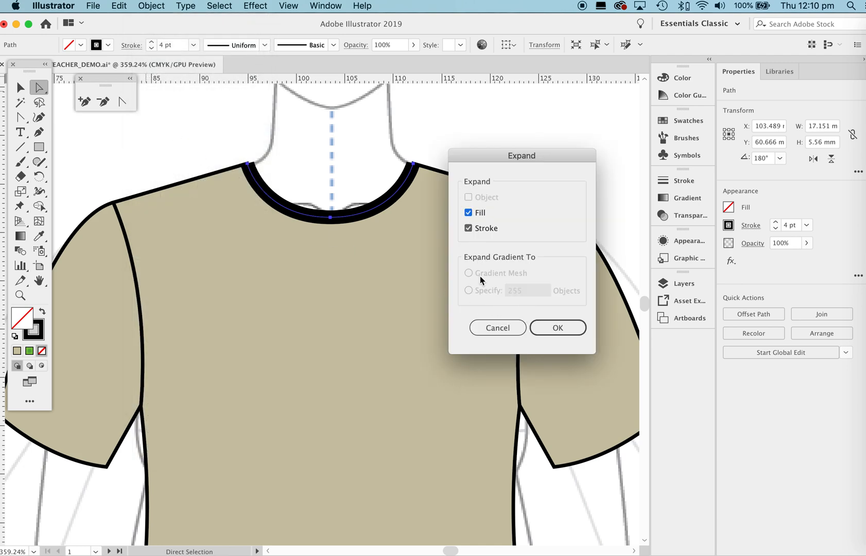
left_click(544, 328)
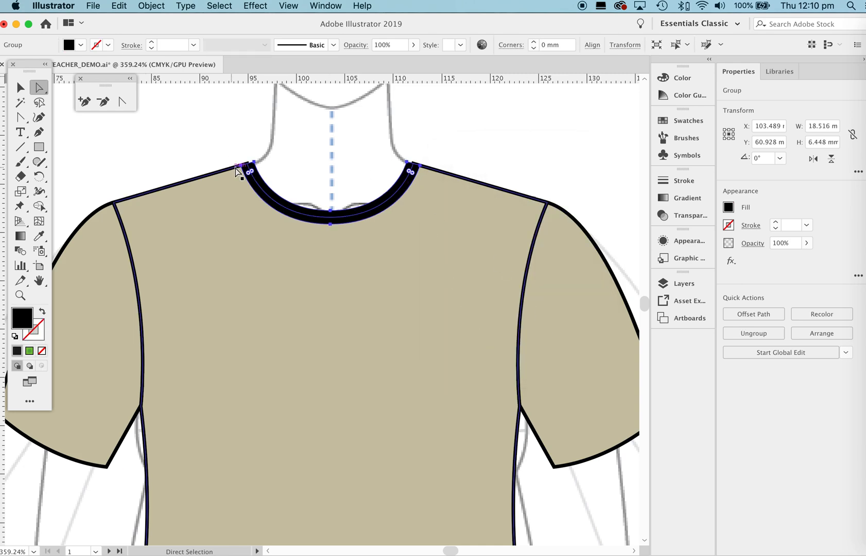
Step: Sample the shirt body's fill and 1 pt stroke with the Eyedropper to apply its appearance to the neckband
left_click(39, 237)
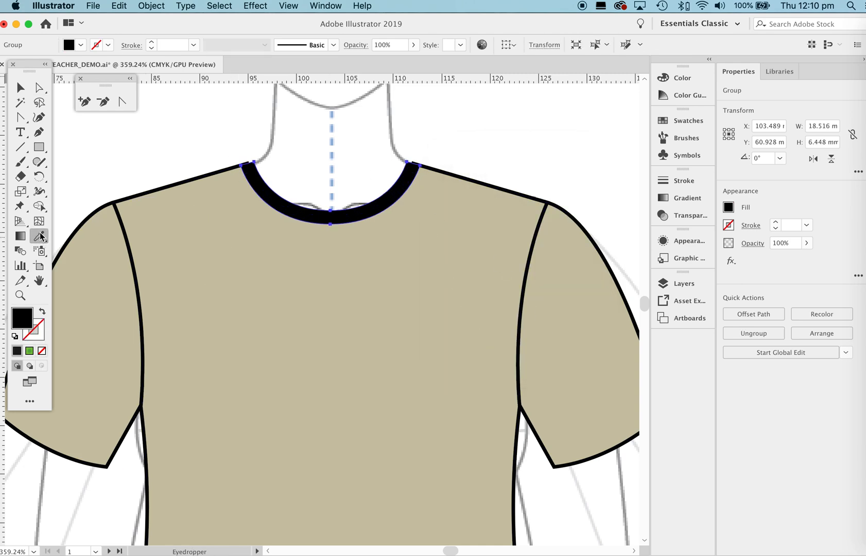
left_click(304, 264)
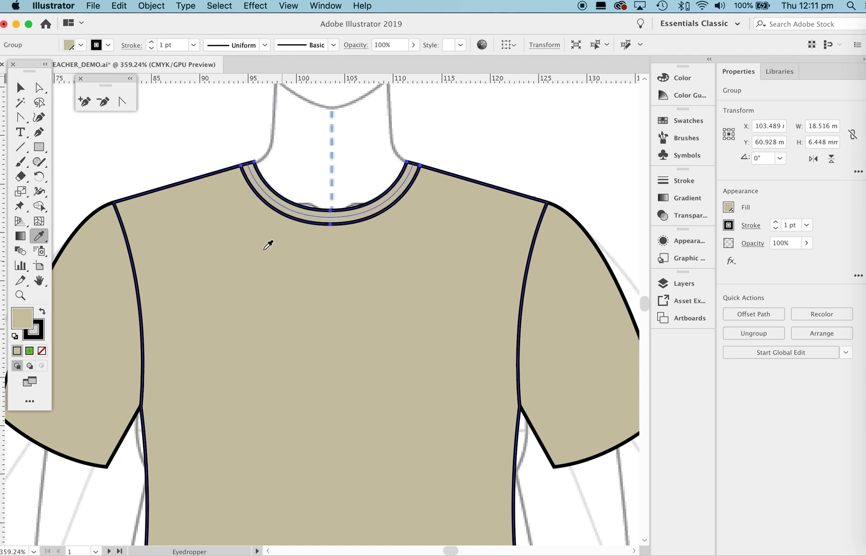
Step: Select the neckband's inner corner point at the left shoulder and nudge it up two increments
key("z")
left_click_drag(288, 184, 499, 280)
left_click_drag(507, 169, 298, 269)
left_click_drag(480, 212, 362, 232)
left_click_drag(313, 189, 392, 233)
left_click_drag(408, 201, 489, 205)
left_click_drag(312, 213, 410, 220)
key("a")
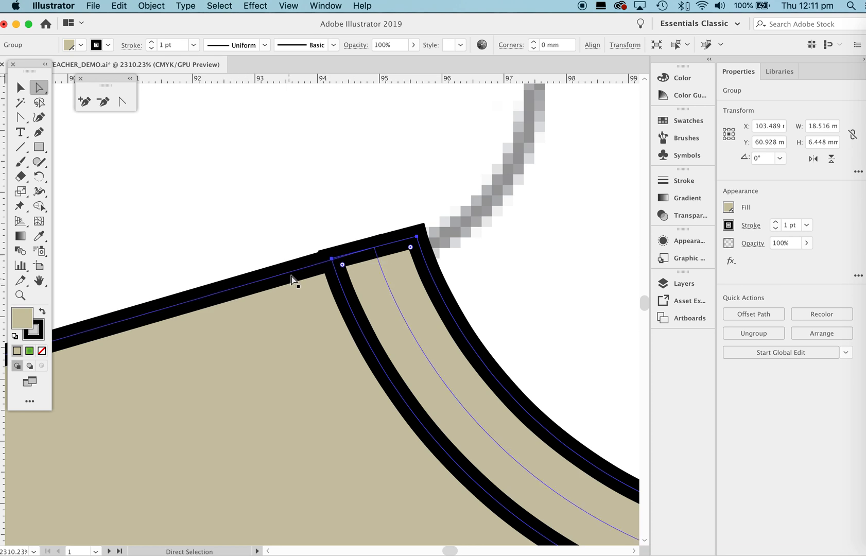
left_click(416, 237)
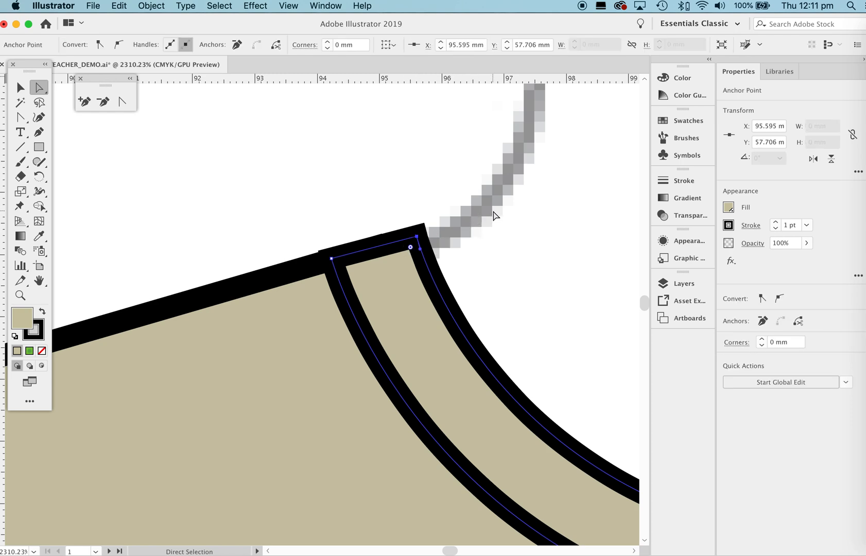
key("Up")
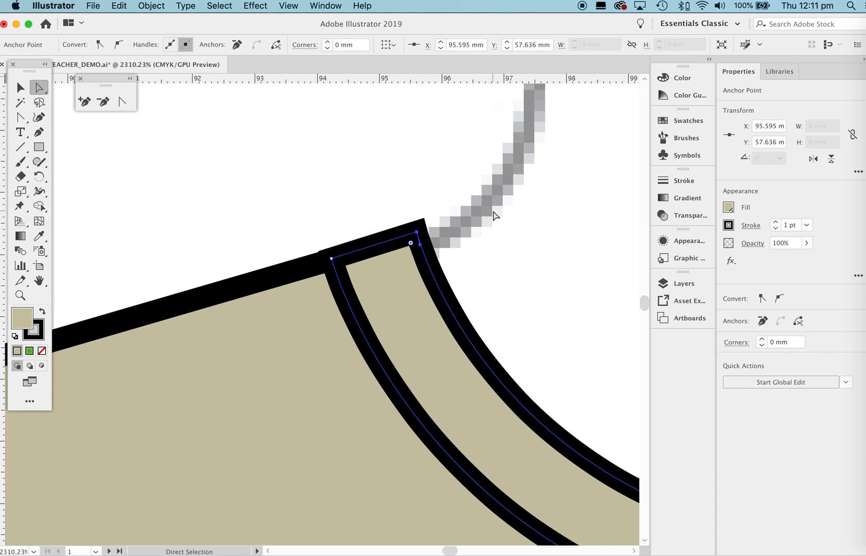
key("Up")
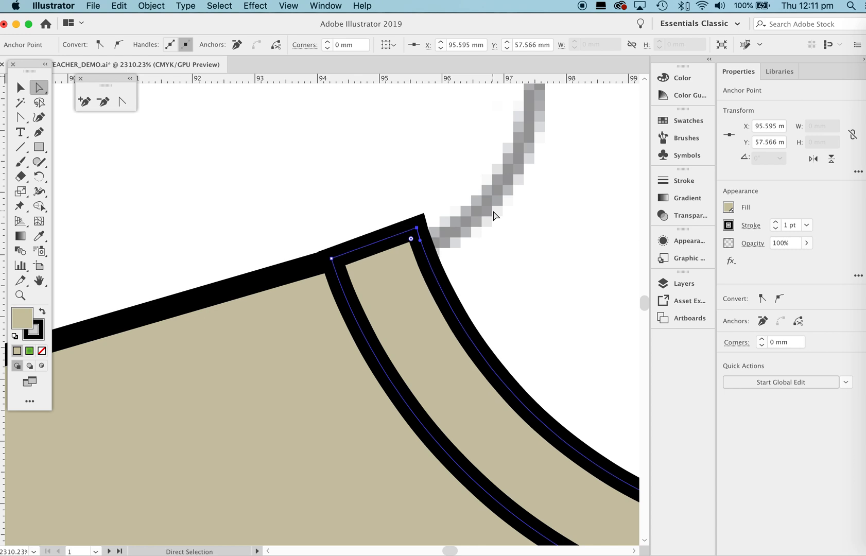
key("Left")
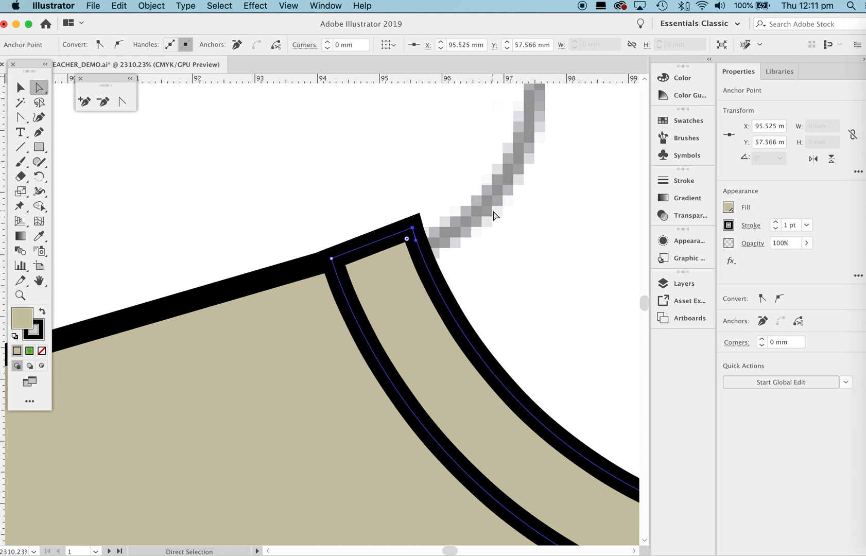
key("Right")
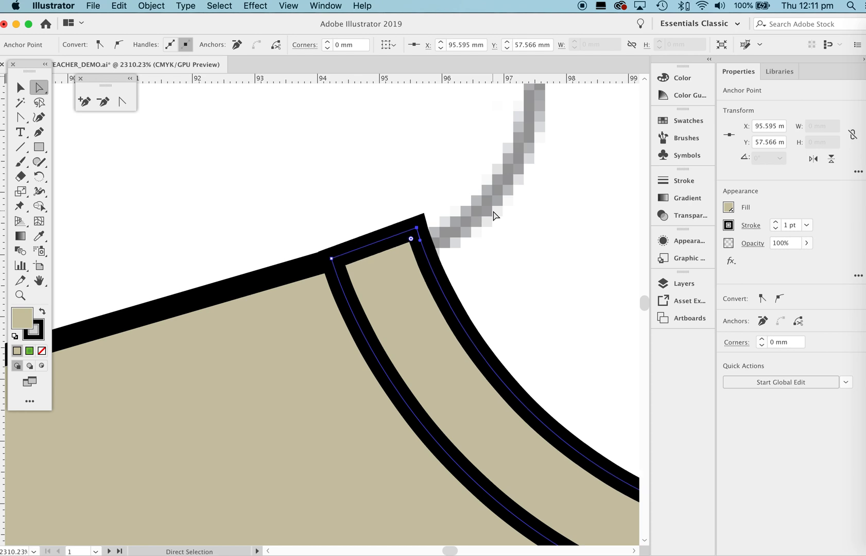
Step: Give the neckband's stroke round corner joins and deselect it
left_click(667, 181)
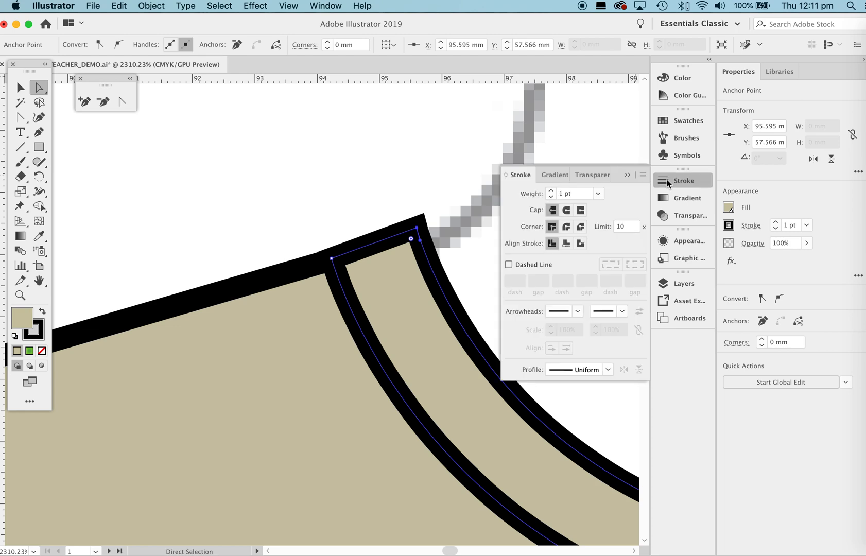
left_click(567, 228)
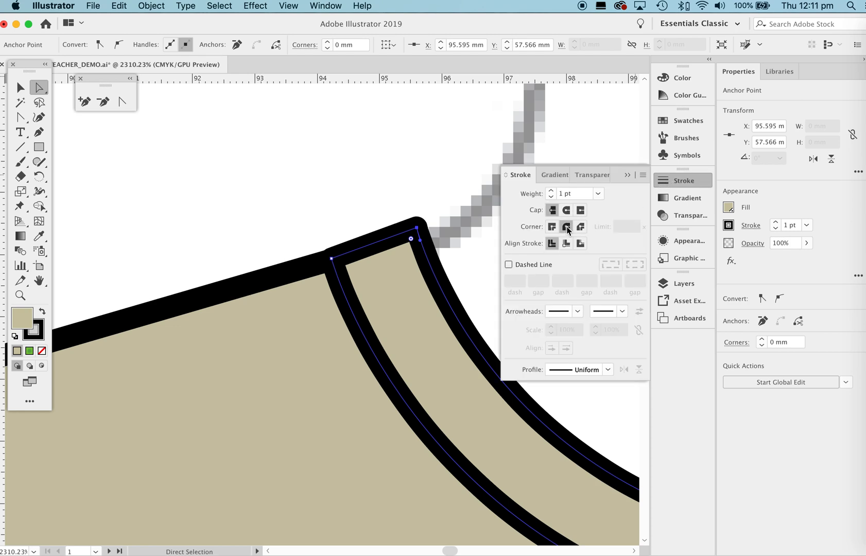
left_click(628, 175)
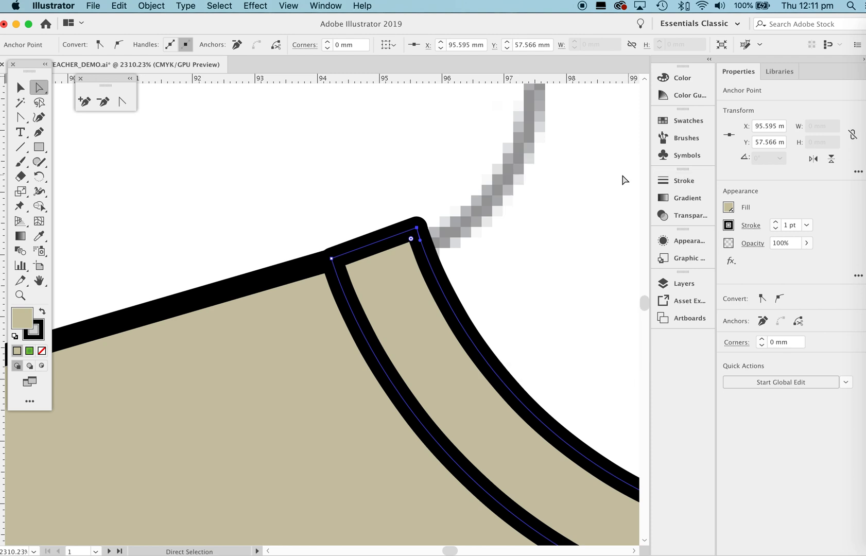
key("z")
left_click_drag(522, 226, 283, 245)
key("v")
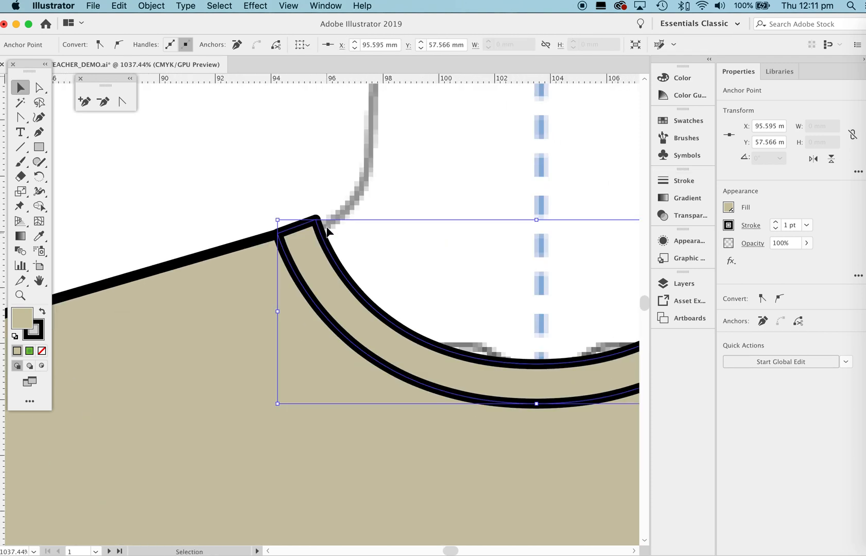
left_click(387, 189)
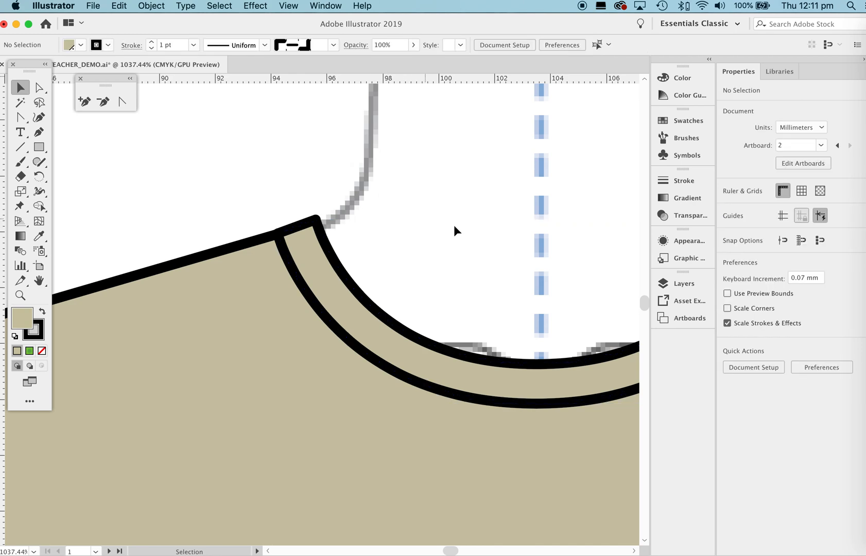
key("z")
left_click_drag(454, 230, 387, 250)
left_click_drag(466, 251, 342, 248)
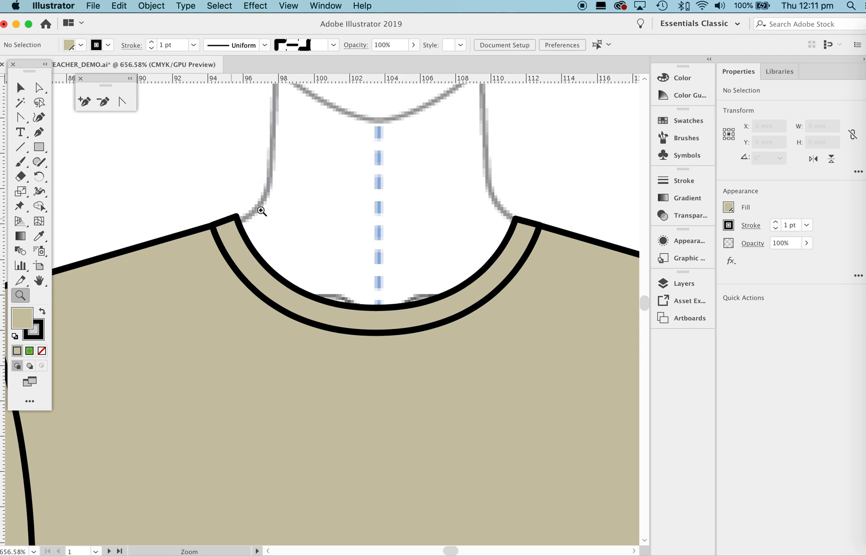
key("a")
left_click(237, 217)
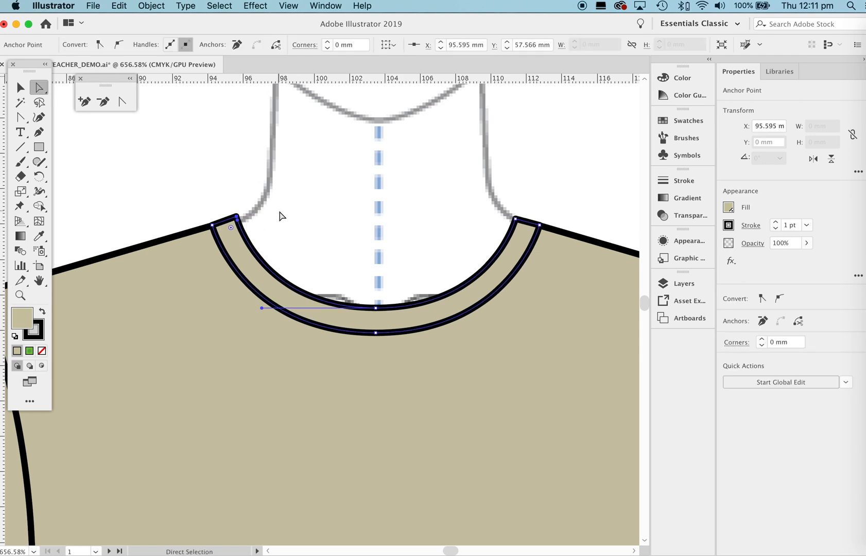
left_click(291, 217)
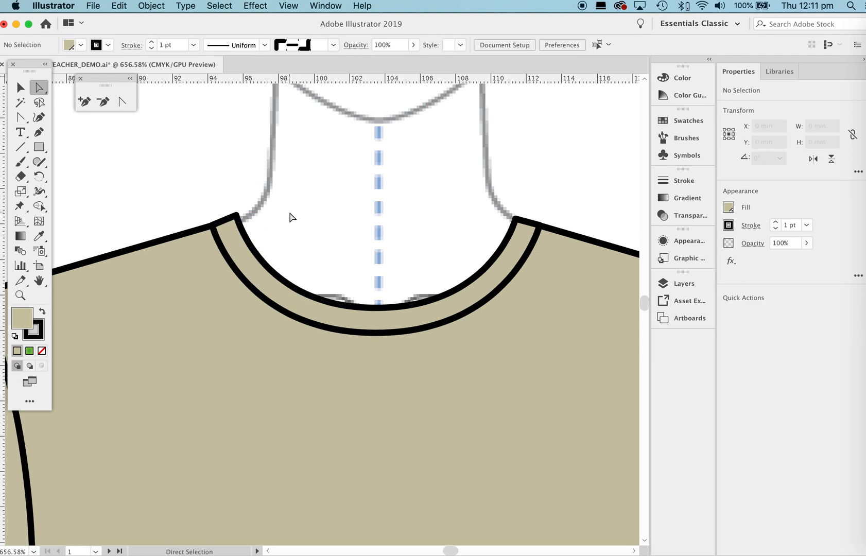
key("super+z")
left_click(288, 211)
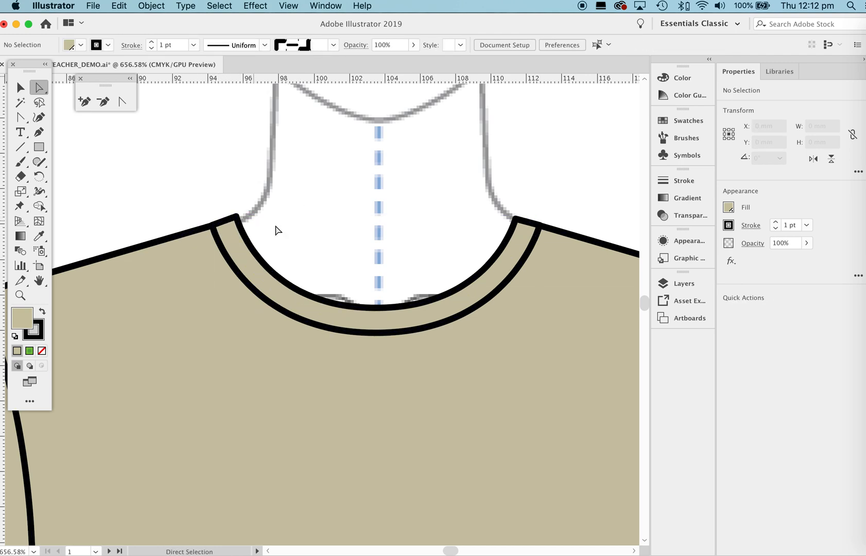
Step: Select the neckband's inner corner point at the right shoulder and nudge it up two increments to match the other side
left_click_drag(519, 234, 423, 259)
key("z")
left_click(423, 259)
key("a")
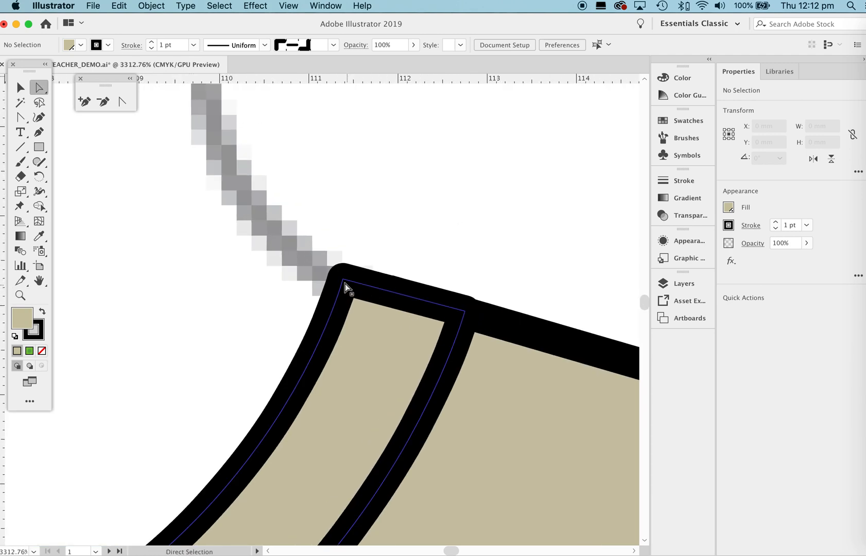
left_click(343, 280)
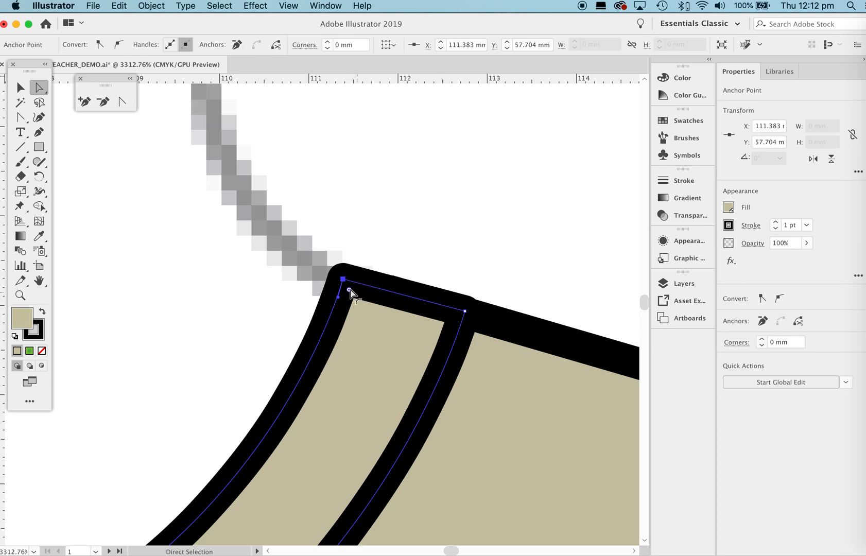
key("Up")
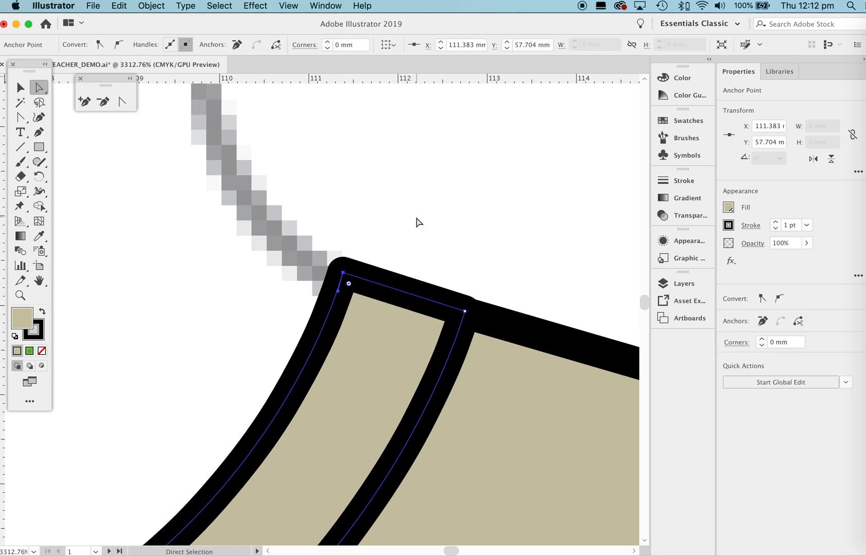
key("Up")
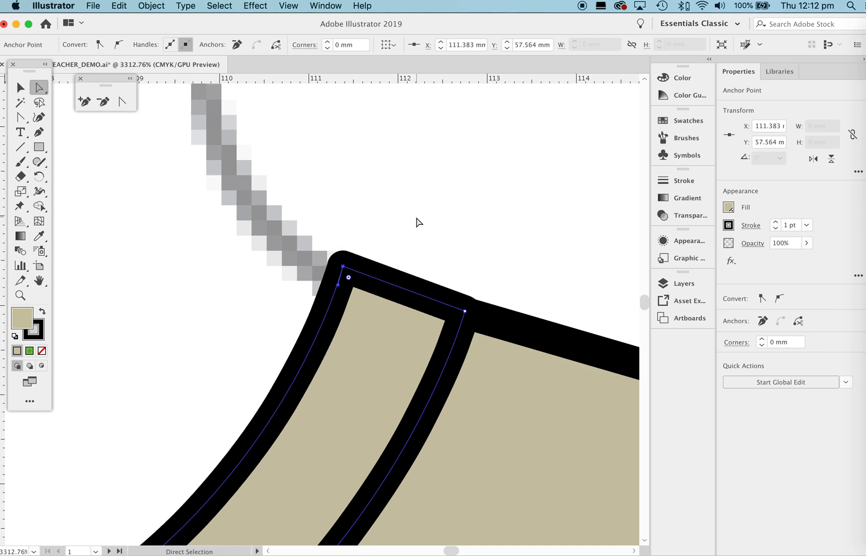
Step: Check the Keyboard Increment in the General preferences, close the dialog and deselect the neckband
key("z")
left_click_drag(562, 245, 173, 446)
left_click_drag(457, 279, 369, 259)
key("v")
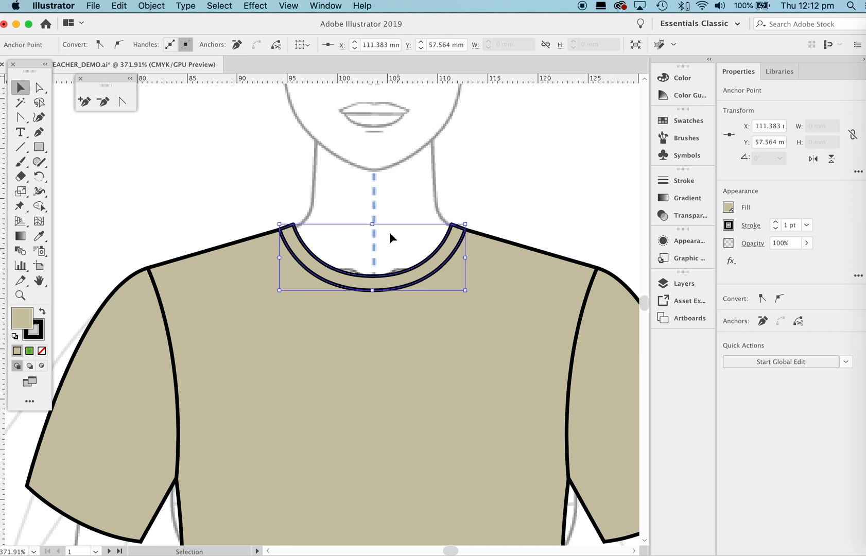
left_click(91, 6)
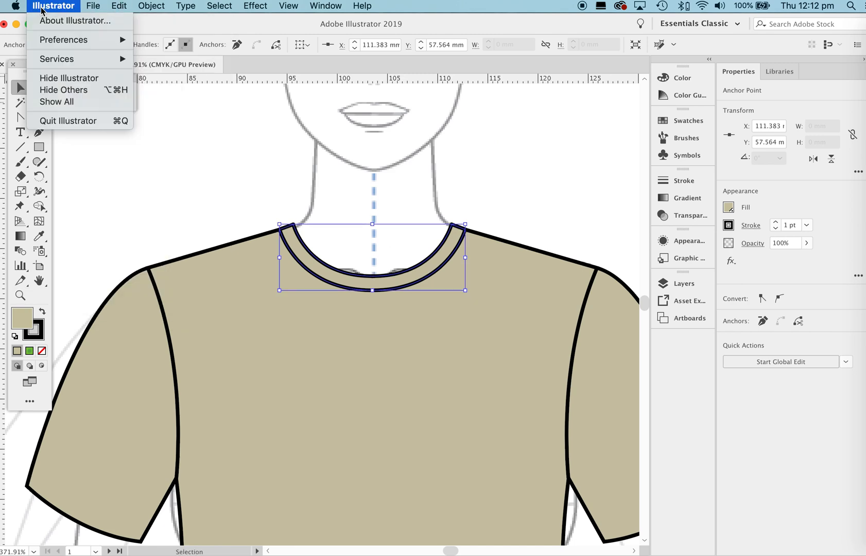
mouse_move(109, 6)
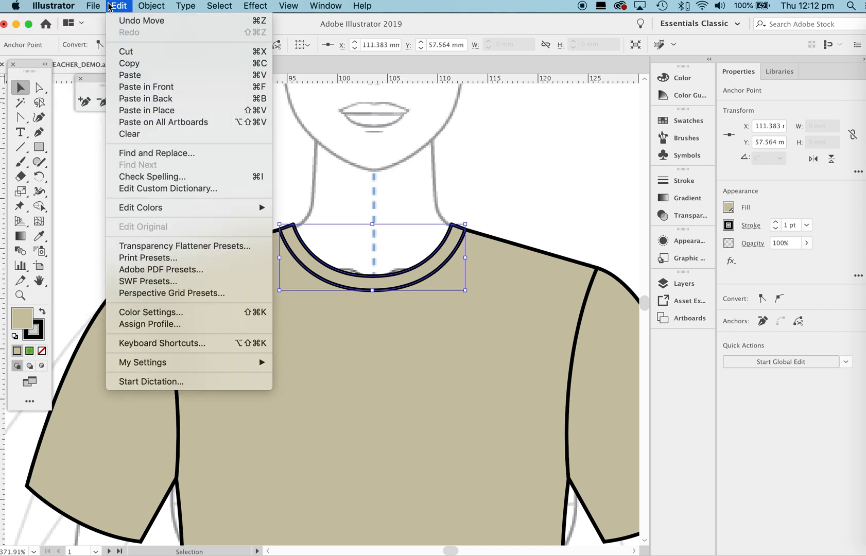
mouse_move(51, 7)
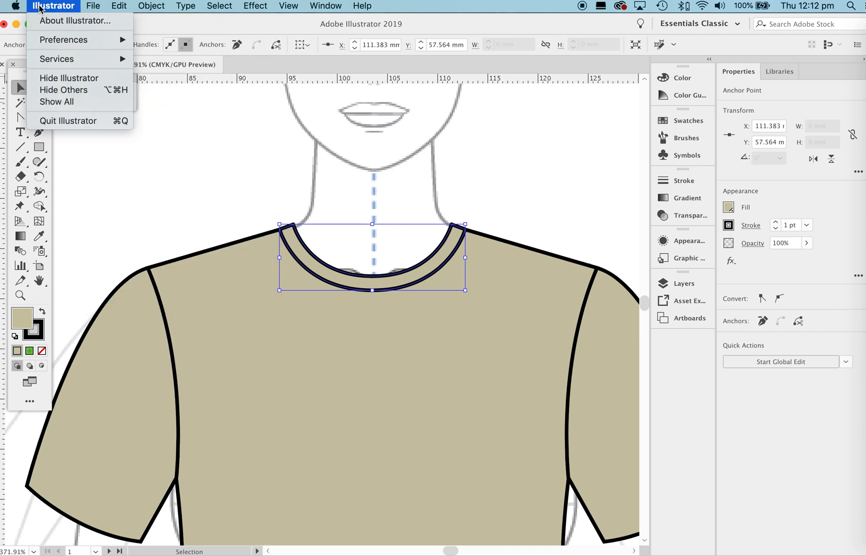
mouse_move(59, 44)
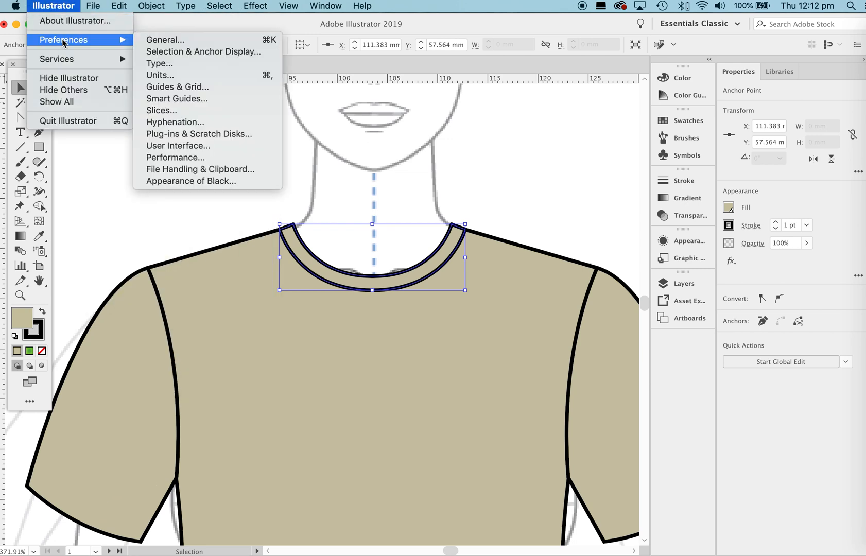
left_click(162, 41)
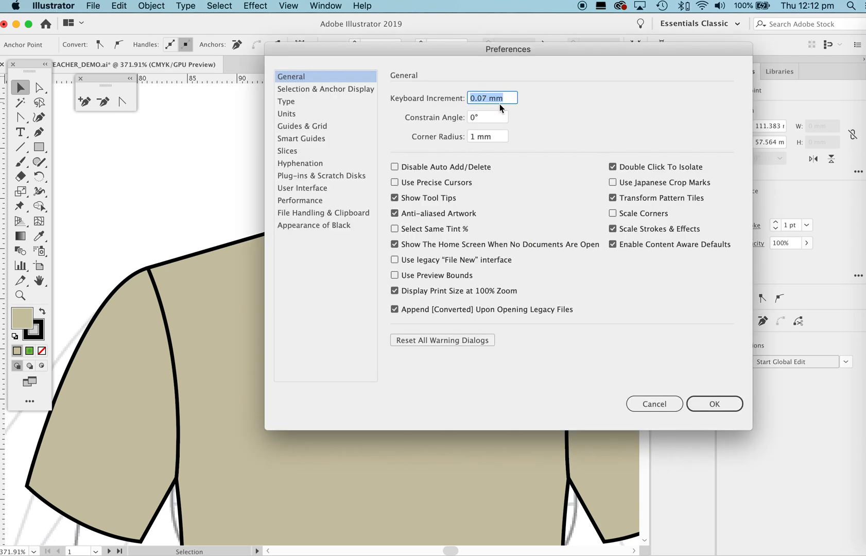
left_click(714, 407)
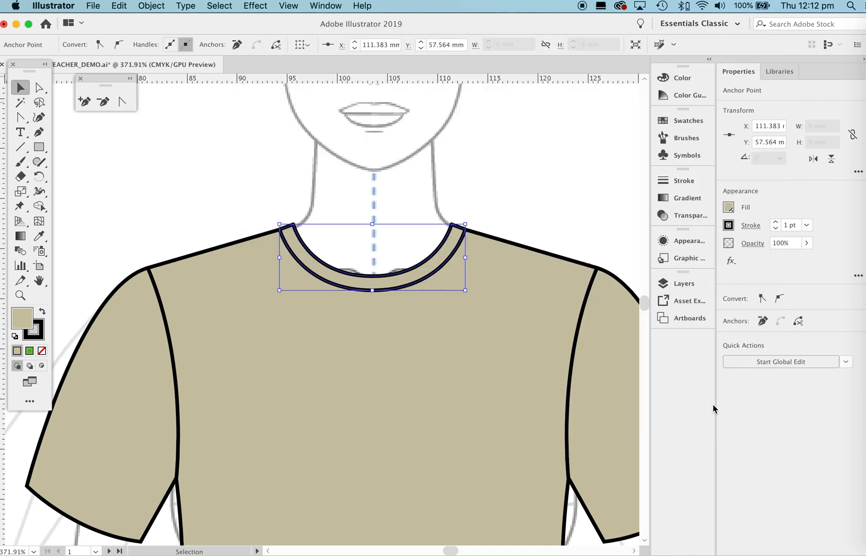
left_click(472, 190)
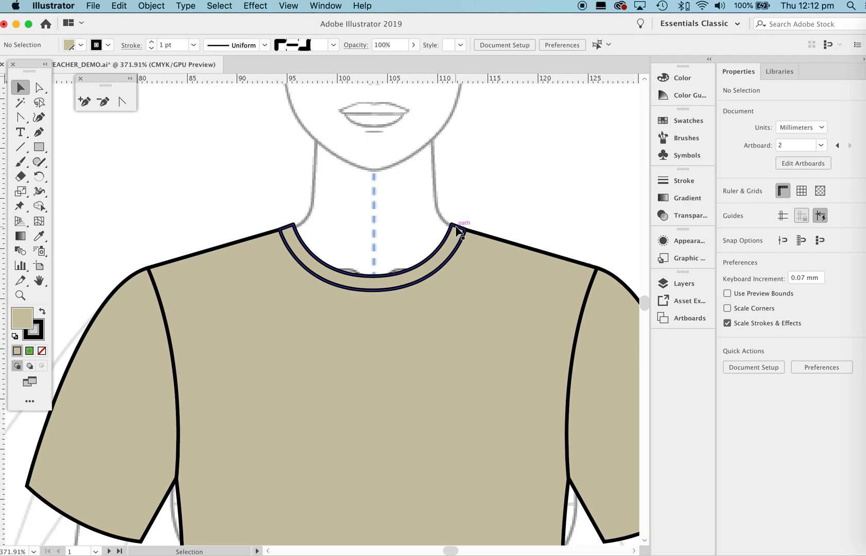
Step: Review the whole T-shirt on the figure and save the document
scroll(421, 257, "down", 3)
key("z")
left_click_drag(499, 209, 386, 278)
left_click_drag(483, 319, 443, 183)
left_click_drag(499, 222, 429, 266)
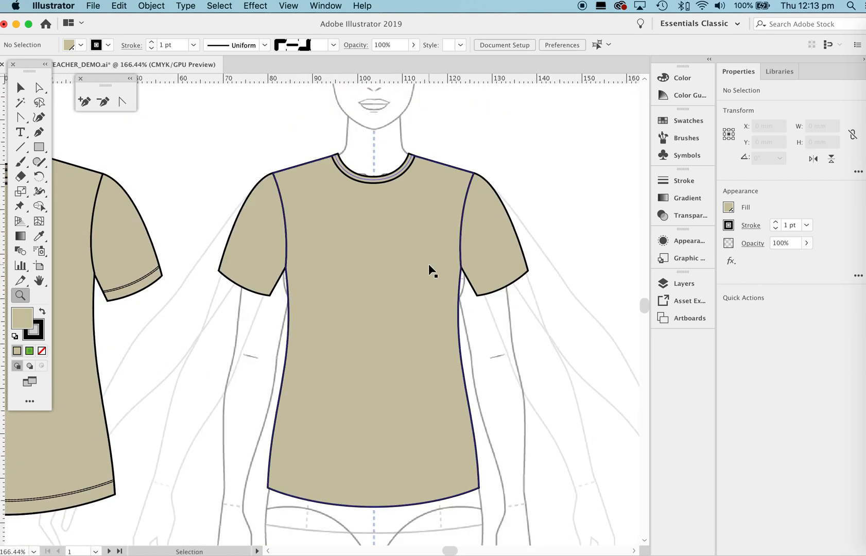
key("super+s")
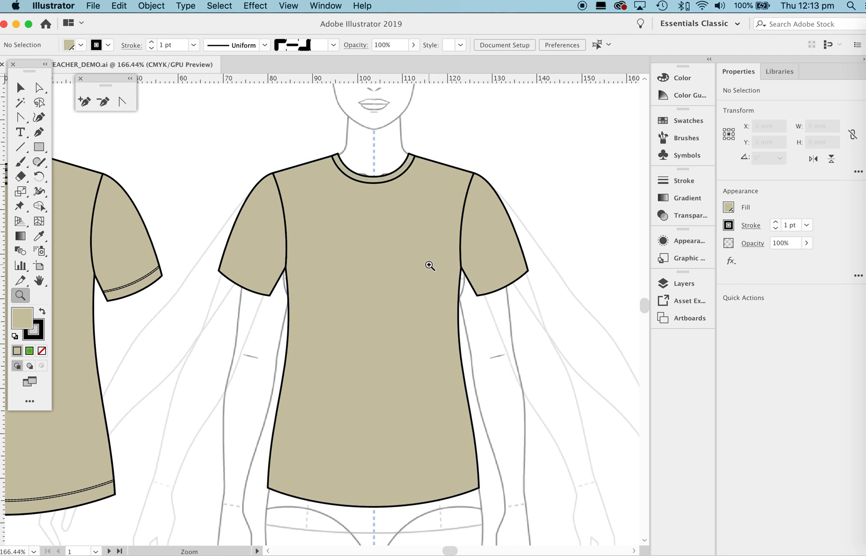
Step: Select all pieces of the T-shirt on the figure and place a duplicate about 82 mm to its right at the same height
left_click_drag(505, 225, 430, 268)
left_click_drag(510, 259, 408, 258)
key("v")
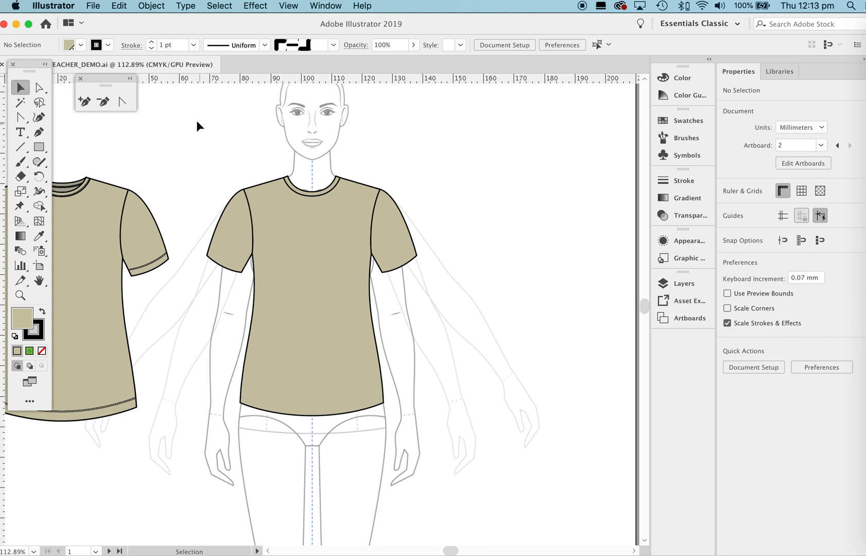
left_click_drag(181, 106, 434, 466)
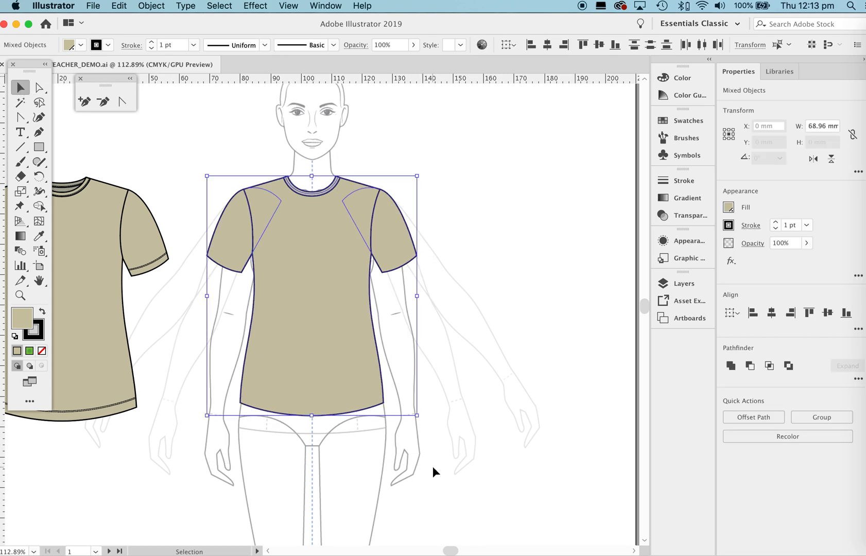
left_click_drag(423, 351, 351, 356)
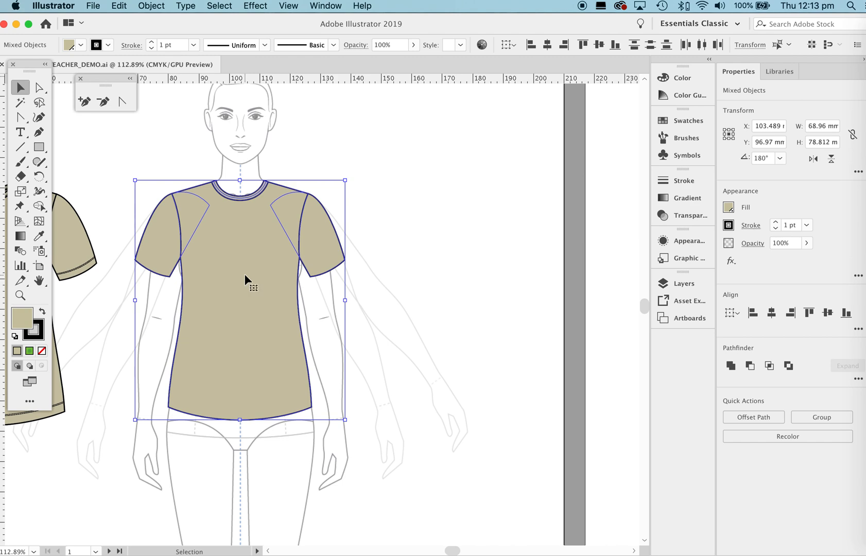
left_click_drag(246, 279, 494, 283)
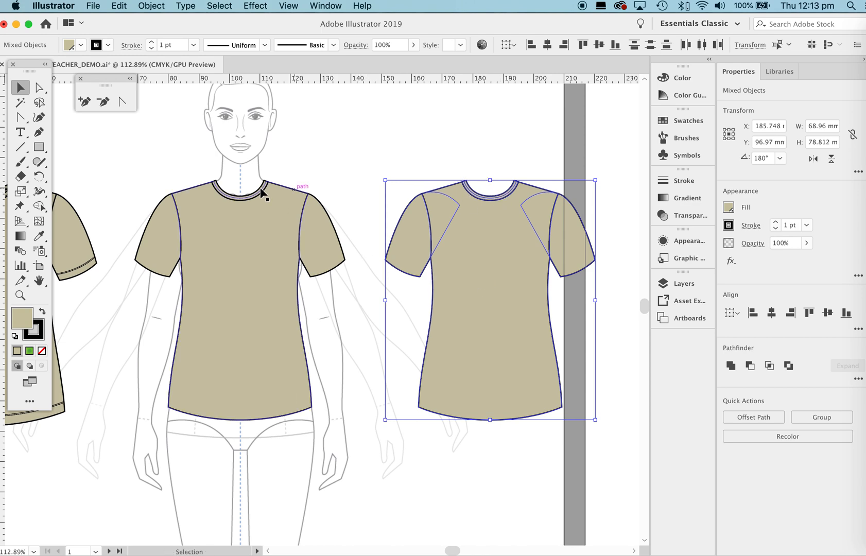
Step: Delete the neckband and the right-hand sleeve from the duplicated T-shirt
left_click(473, 150)
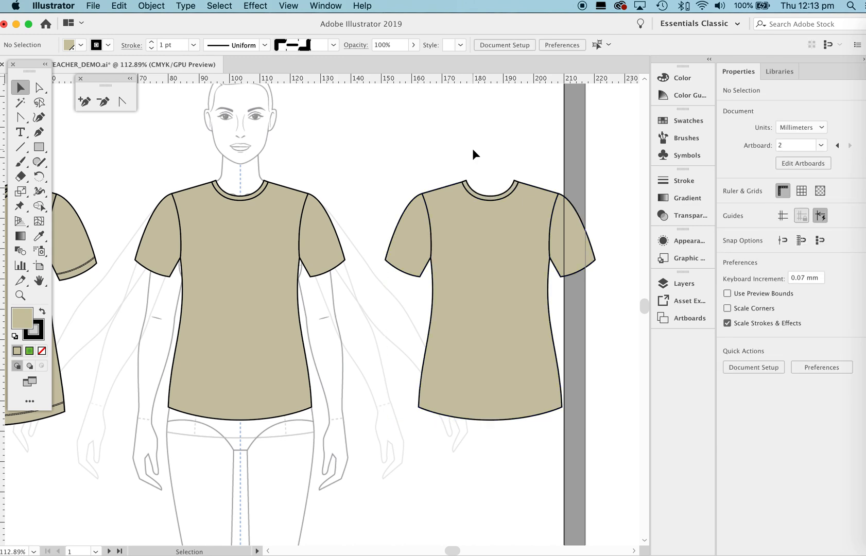
left_click(489, 195)
key("Delete")
left_click(568, 222)
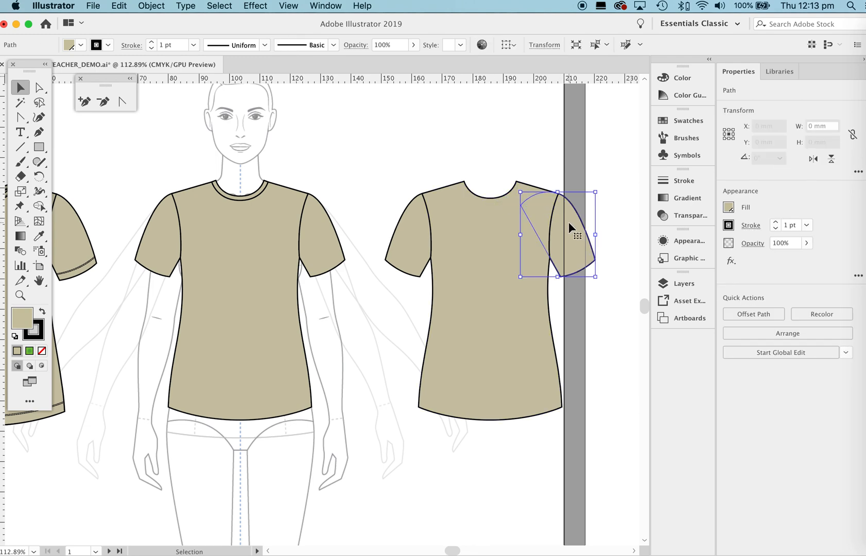
key("Delete")
Step: Delete the right-hand anchor points of the duplicated body so only its left half up to the centre line is left
key("a")
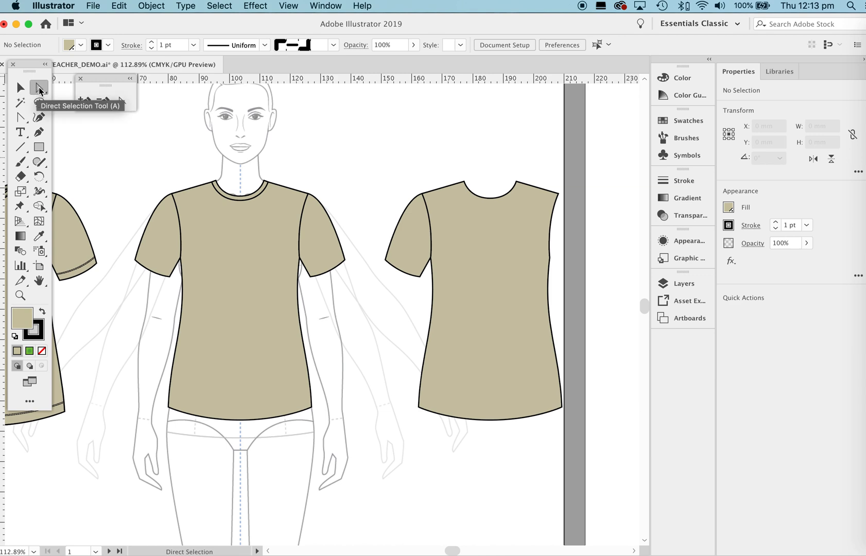
left_click_drag(504, 147, 601, 472)
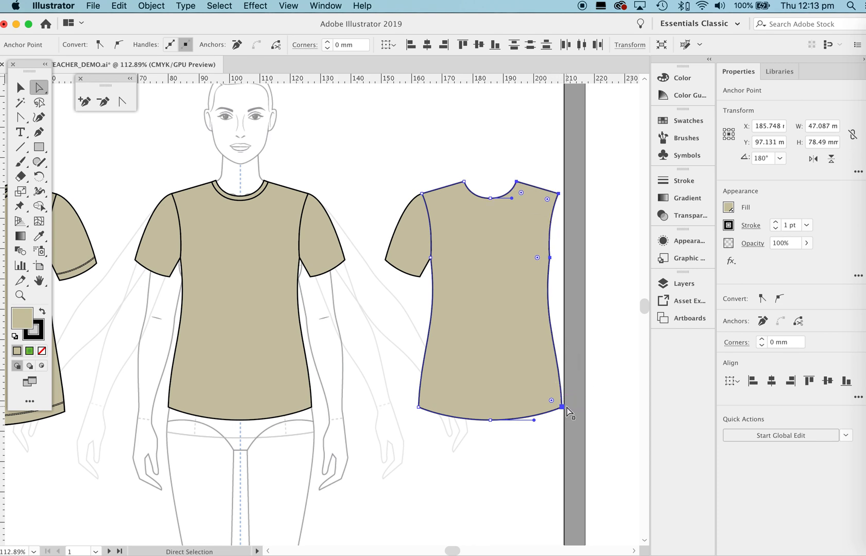
key("Delete")
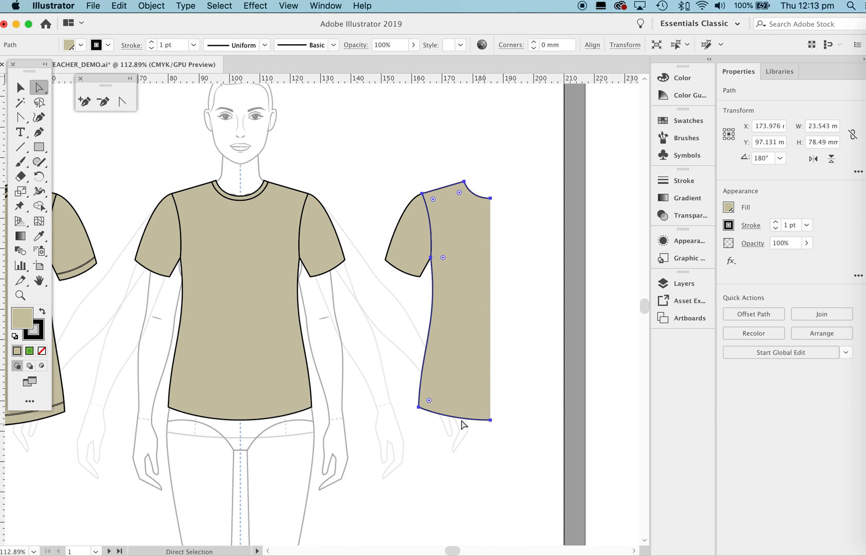
left_click(521, 319)
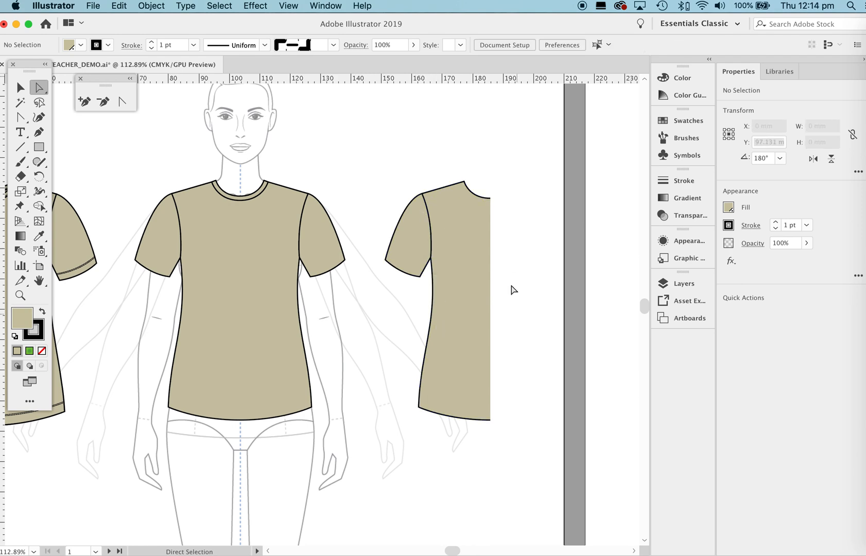
Step: Raise the half body's centre neckline point by about 4 mm to form a higher back neckline
left_click(490, 198)
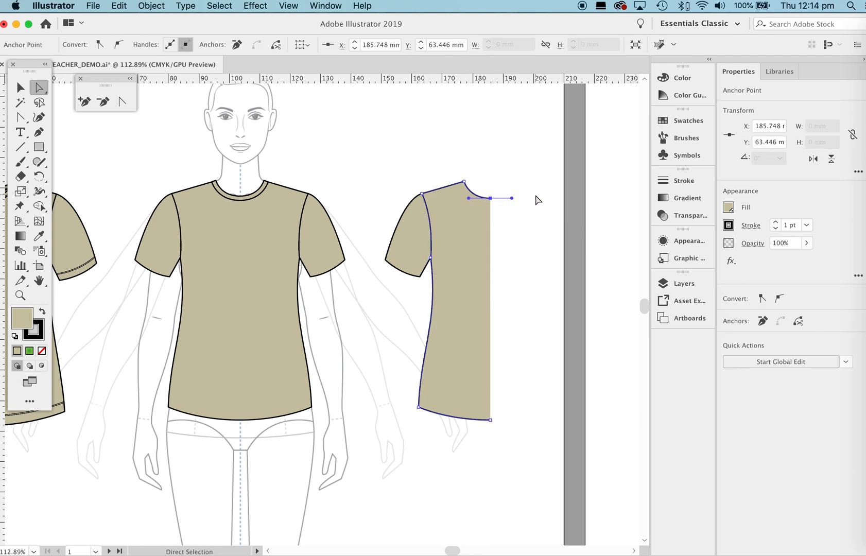
key("Up")
key("Up")
key("Up")
key("Up")
key("Up")
key("Up")
key("Up")
key("Up")
key("Up")
key("Up")
key("Up")
key("Up")
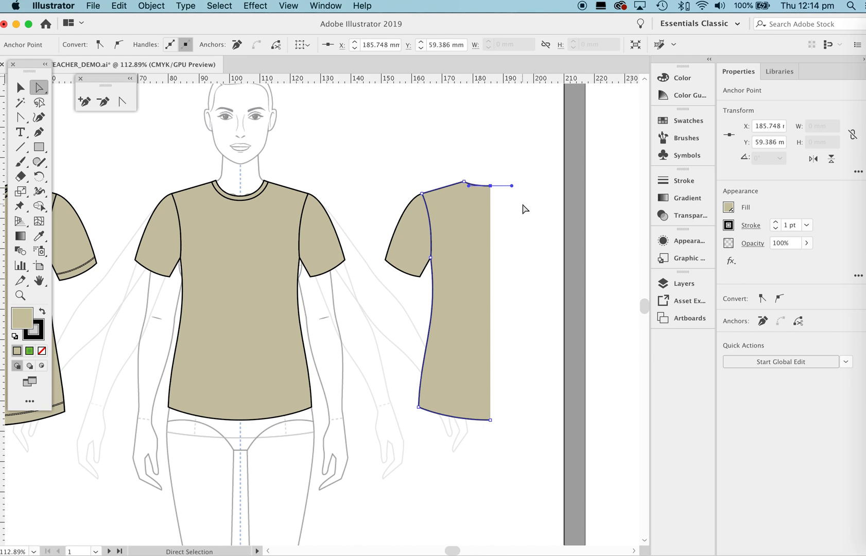
left_click(522, 208)
Step: Shorten the centre neckline point's curve handle by about 1.2 mm and nudge the point down 0.07 mm
key("super+space")
left_click_drag(479, 174, 645, 292)
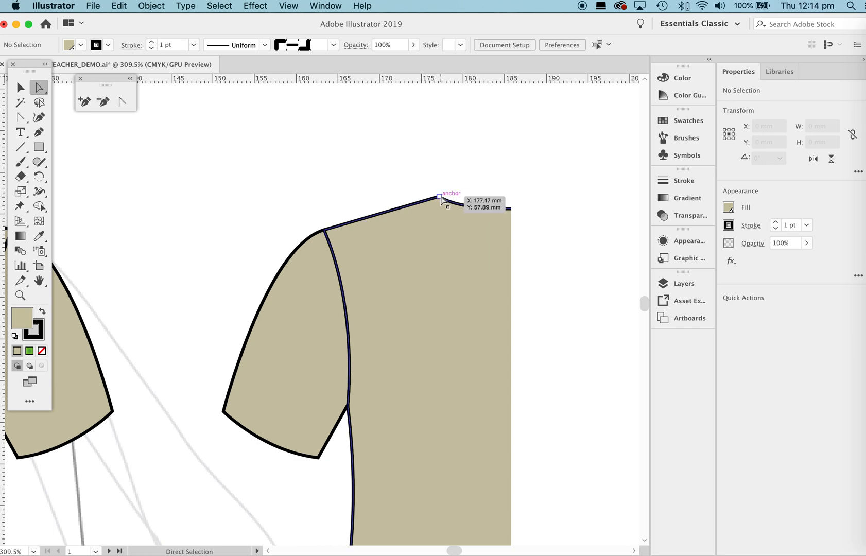
left_click(511, 209)
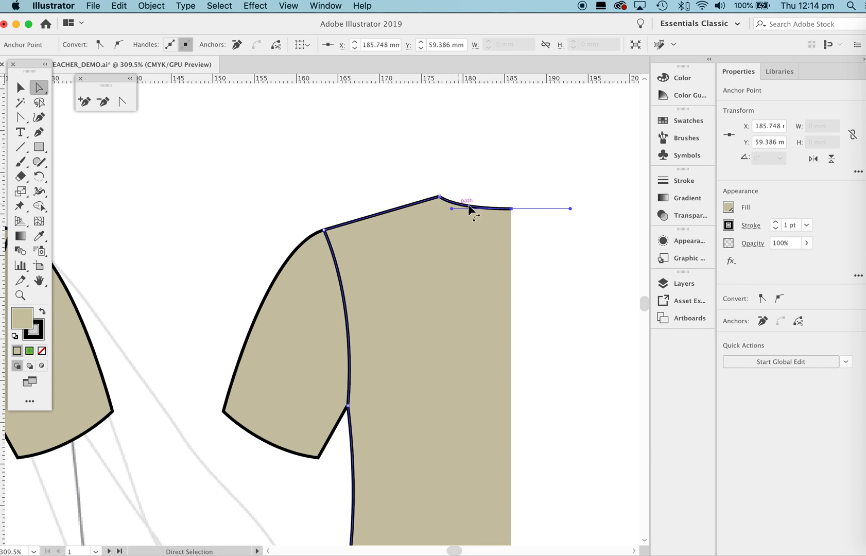
left_click_drag(451, 209, 464, 208)
key("super+z")
left_click_drag(451, 209, 461, 210)
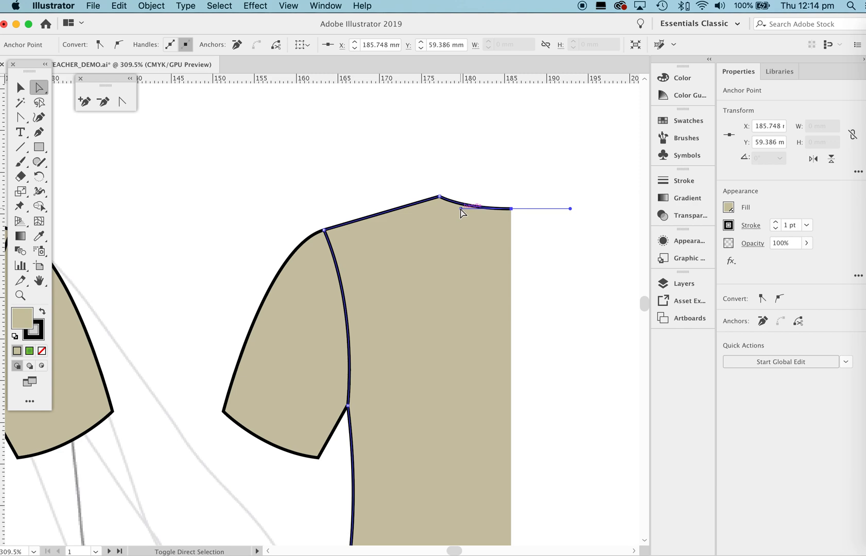
left_click(540, 250)
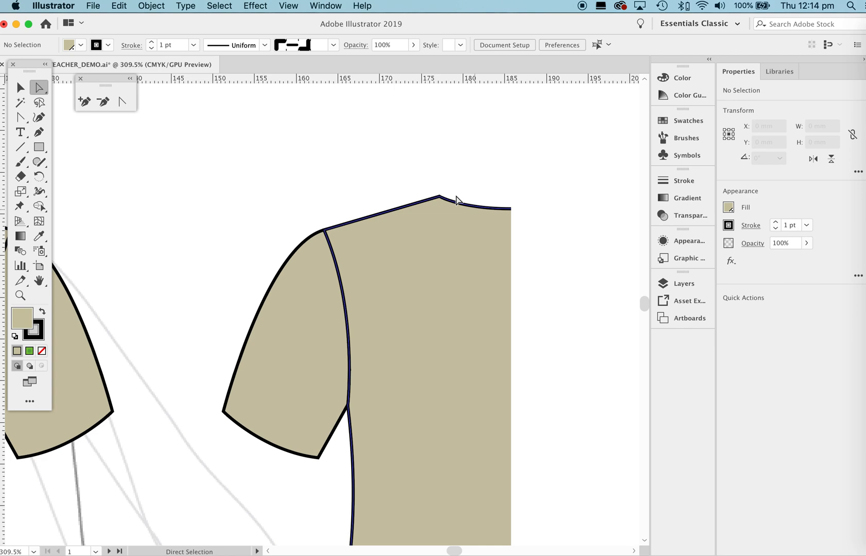
left_click(511, 209)
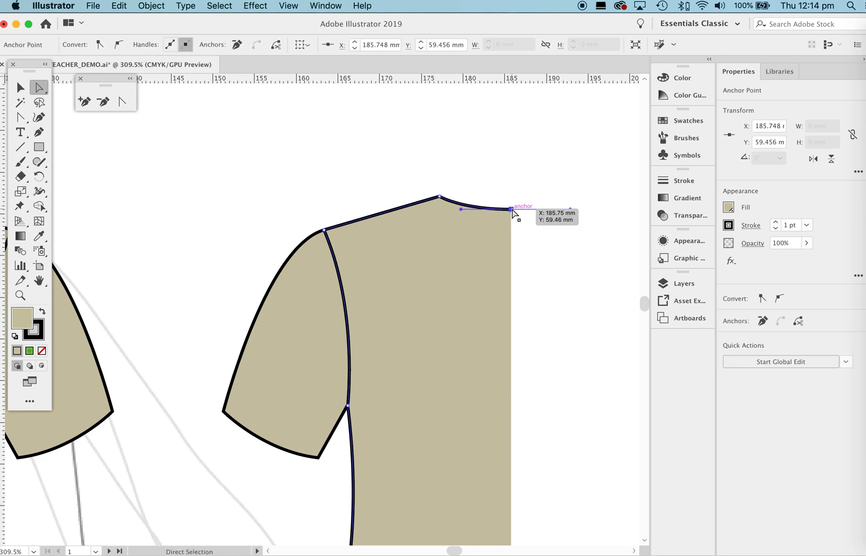
left_click(517, 192)
Step: Make a left-right mirrored copy of the half back and its sleeve and place it flush against the centre line
key("z")
left_click(518, 194, "alt")
left_click_drag(518, 193, 431, 246)
key("space")
left_click_drag(512, 292, 420, 234)
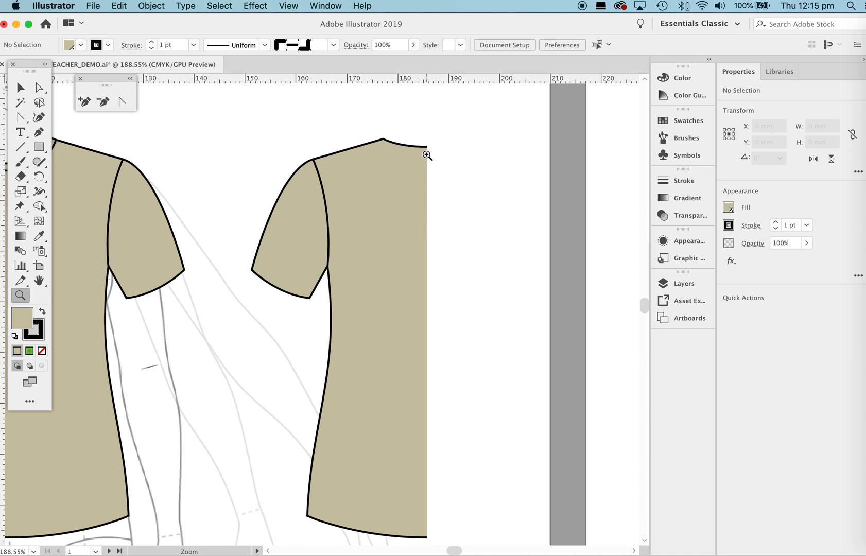
key("v")
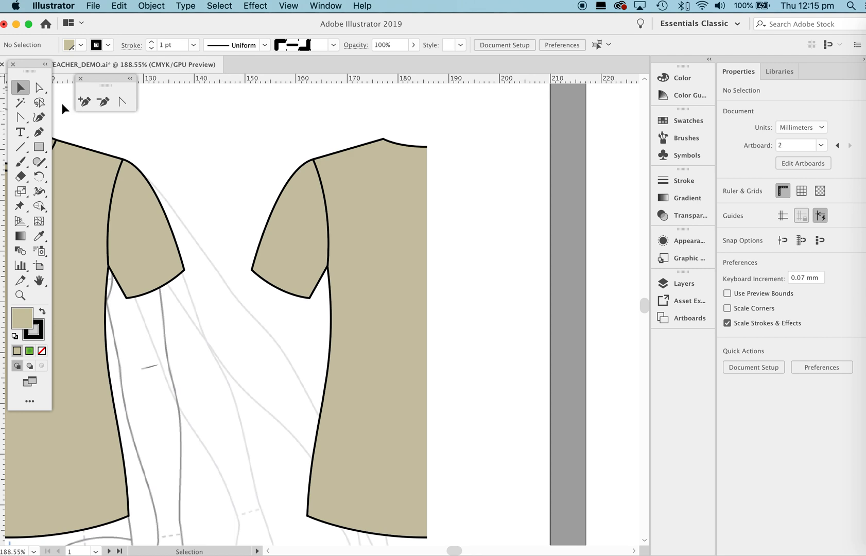
left_click_drag(216, 100, 458, 531)
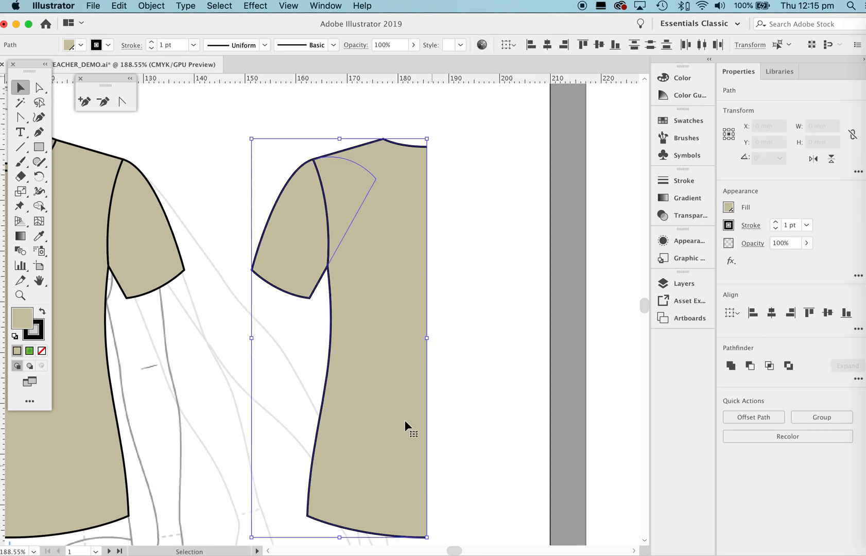
right_click(369, 364)
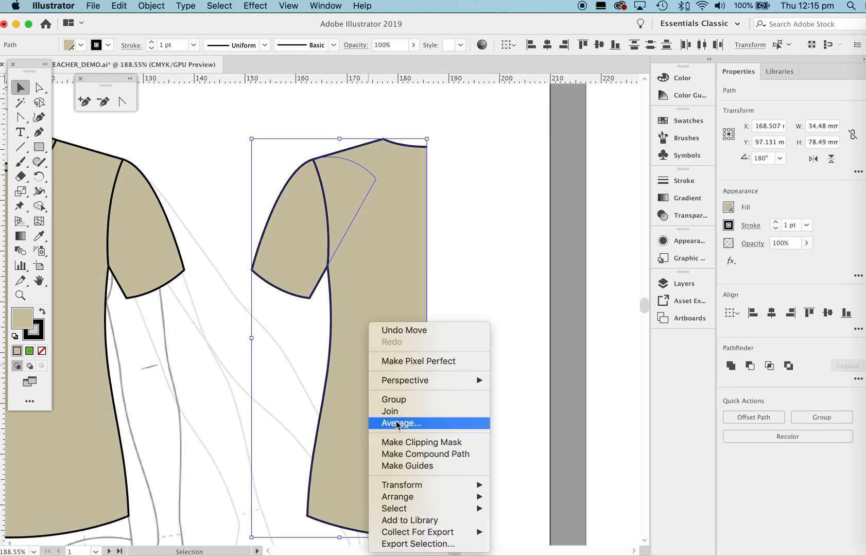
mouse_move(430, 485)
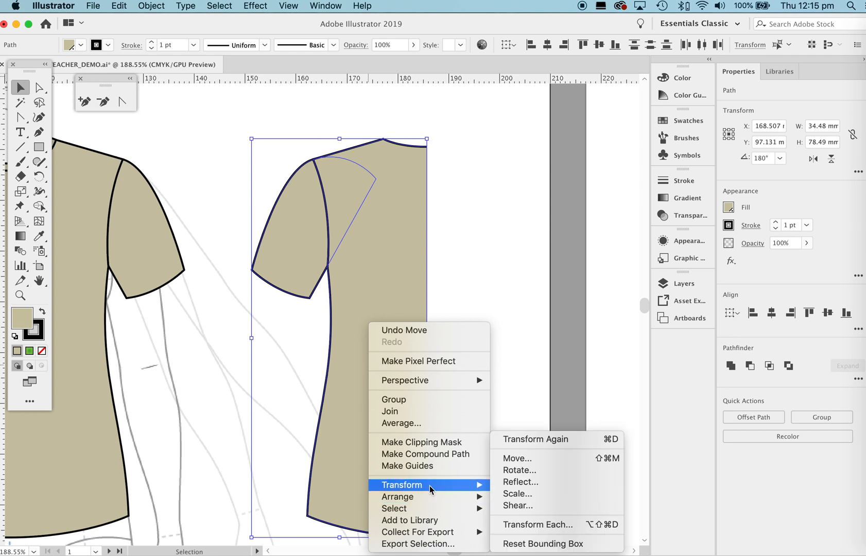
left_click(513, 482)
left_click(649, 256)
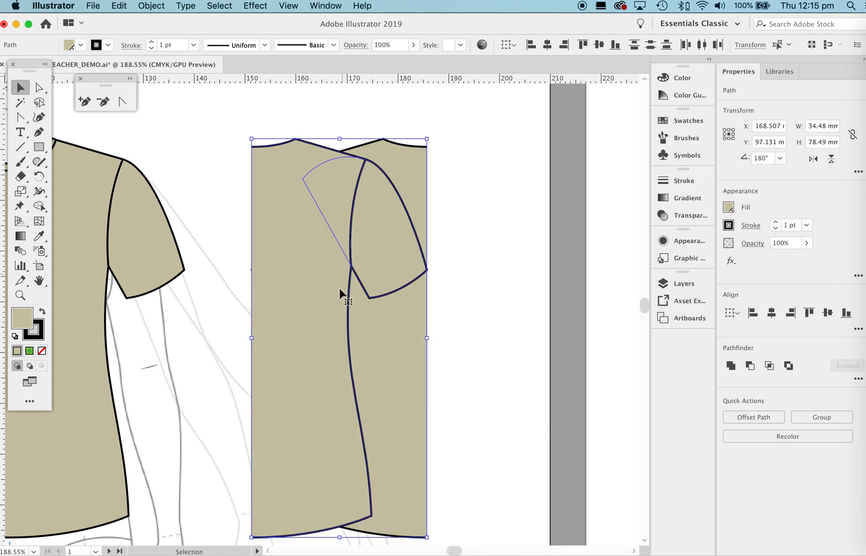
left_click_drag(303, 319, 480, 316)
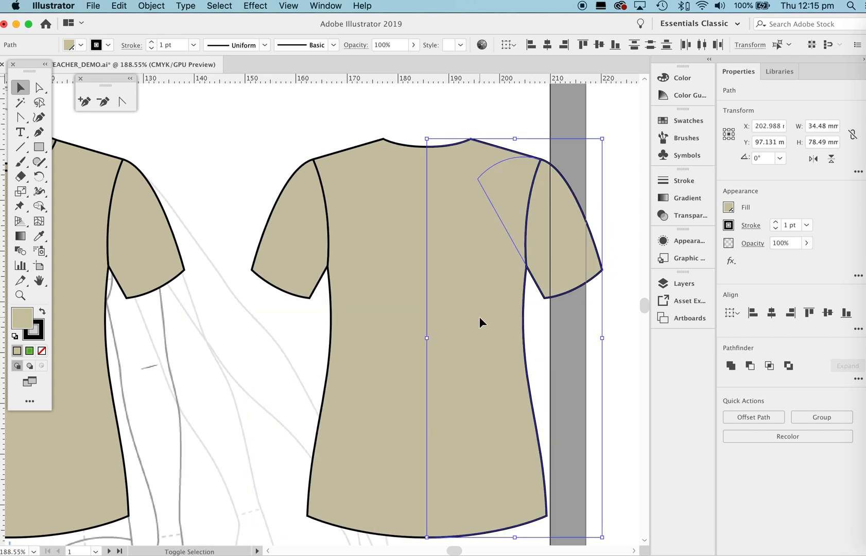
left_click(462, 110)
Step: Average and join the two overlapping end points at the centre of the back neckline
key("a")
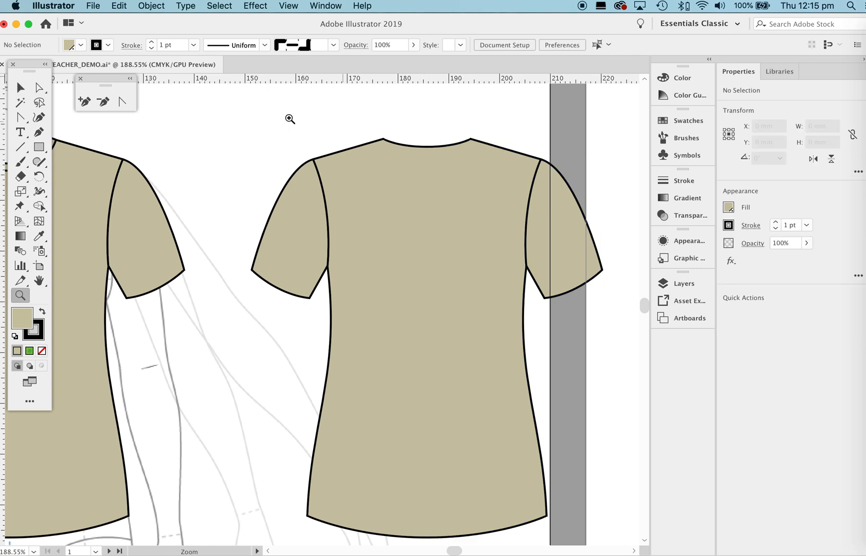
left_click(447, 168)
right_click(430, 149)
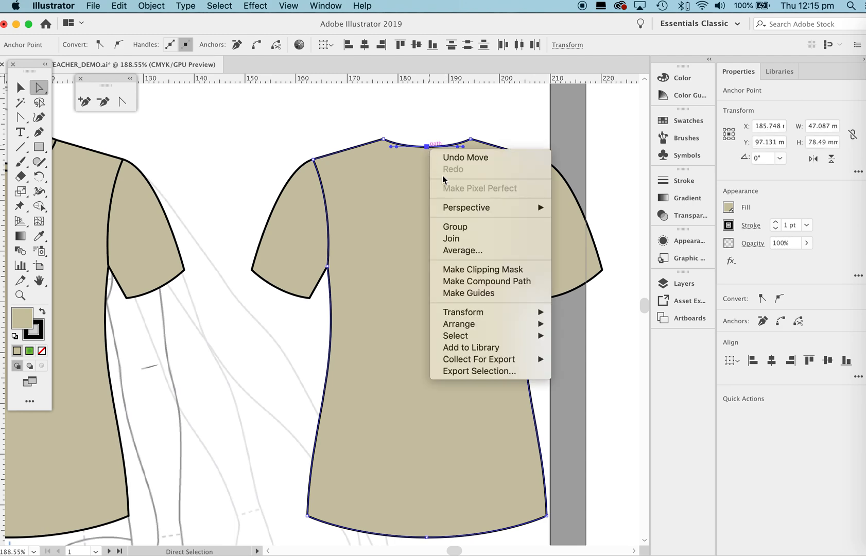
left_click(462, 250)
left_click(597, 237)
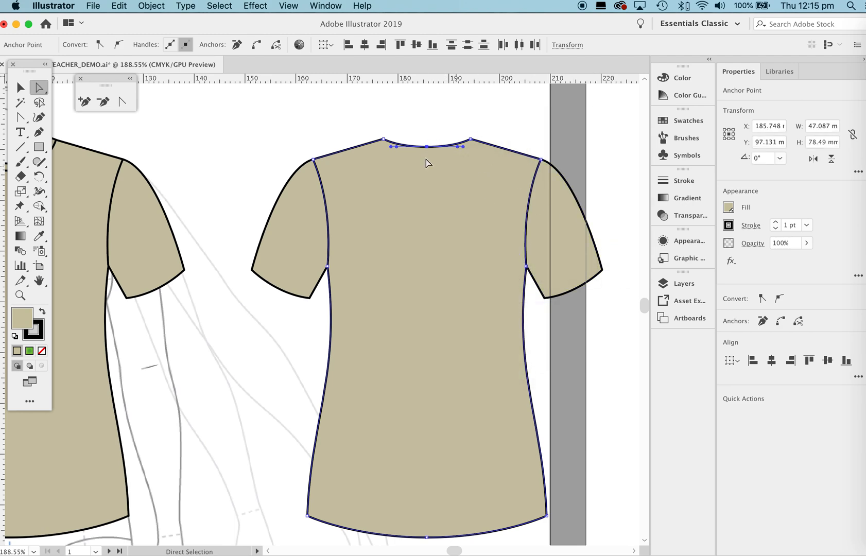
right_click(413, 156)
left_click(455, 249)
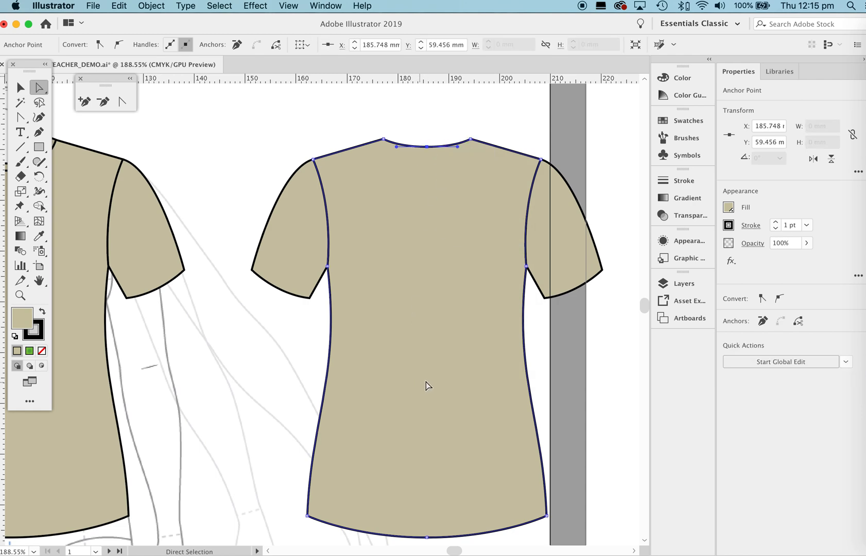
Step: Average and join the two overlapping end points at the centre of the back hem
scroll(426, 386, "down", 5)
left_click_drag(410, 383, 443, 364)
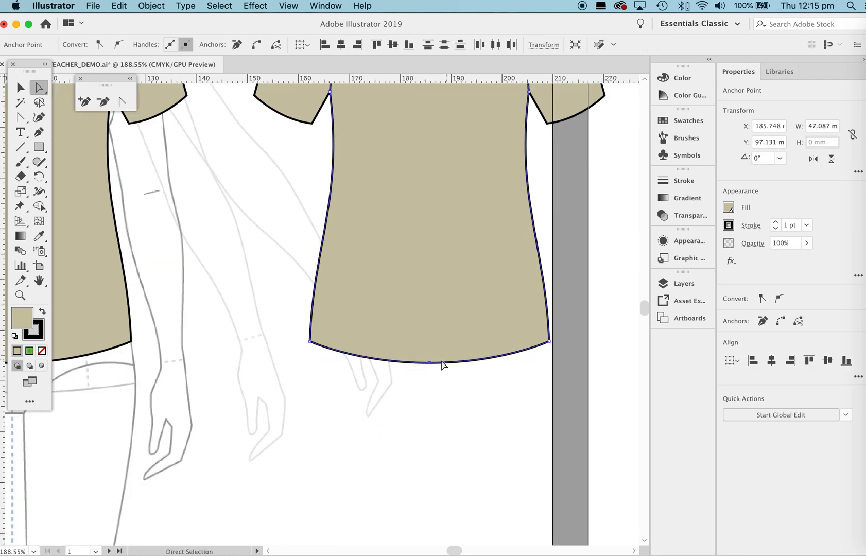
left_click(431, 363)
left_click(477, 352)
right_click(520, 359)
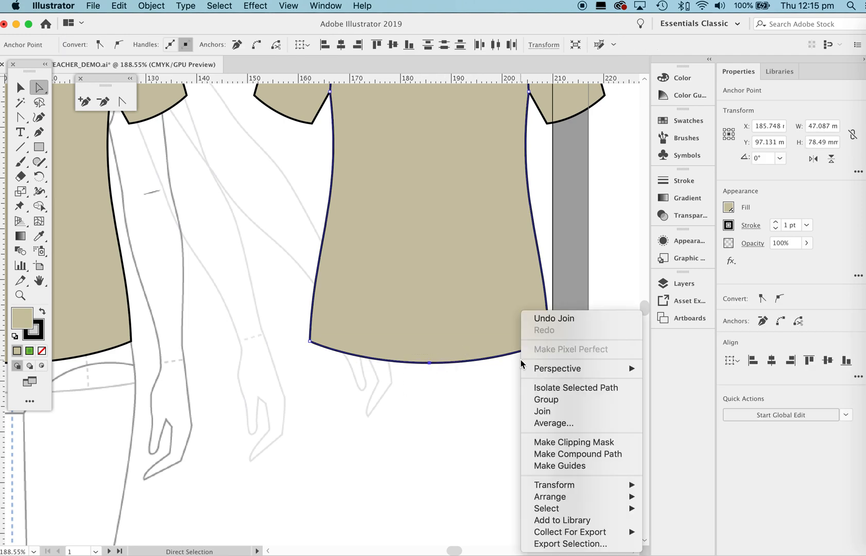
left_click(548, 423)
left_click(592, 235)
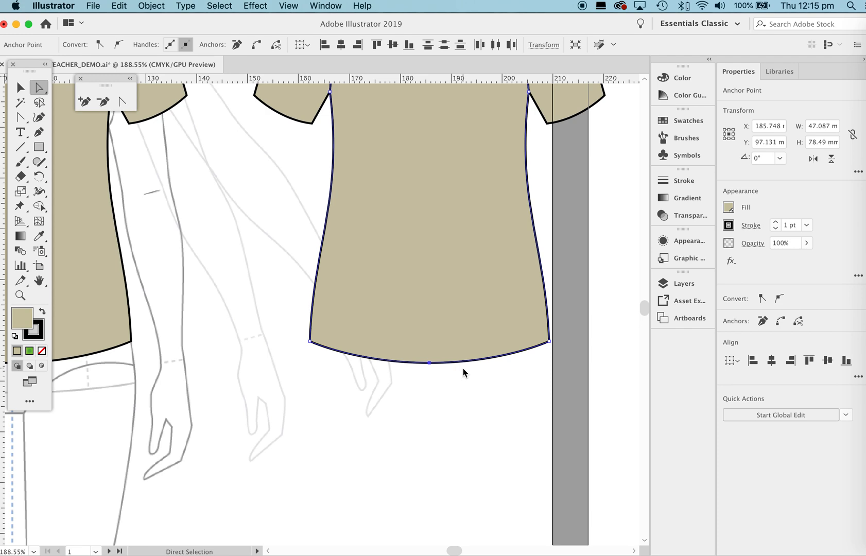
right_click(462, 368)
left_click(493, 409)
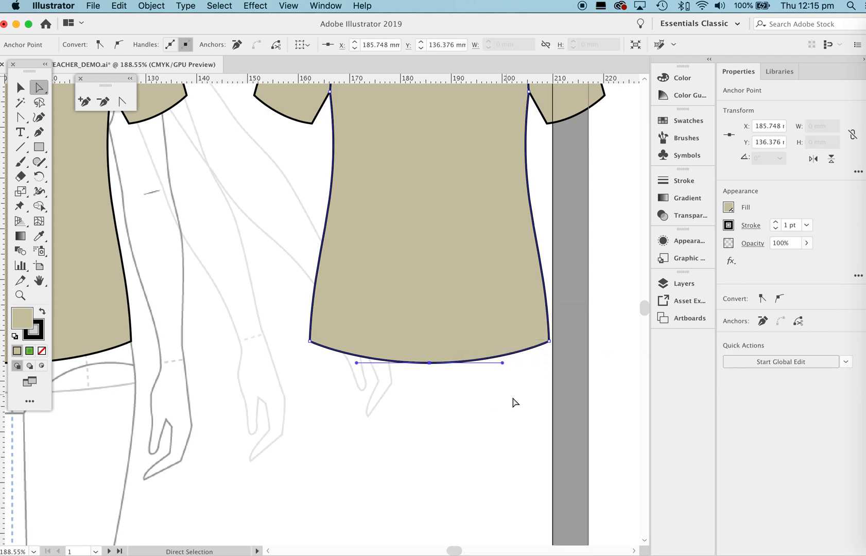
Step: Paste a copy of the back neckline curve in front and give it no fill and a 4 pt stroke
scroll(465, 274, "up", 6)
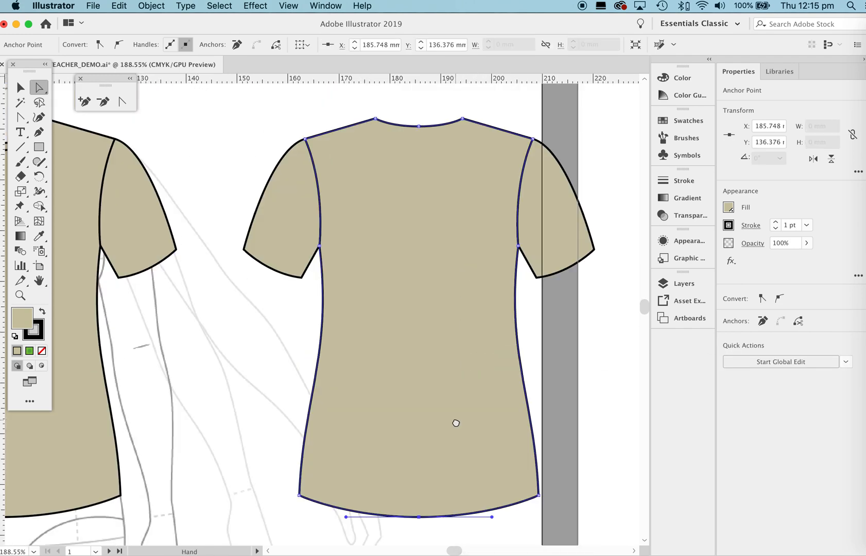
left_click(419, 127)
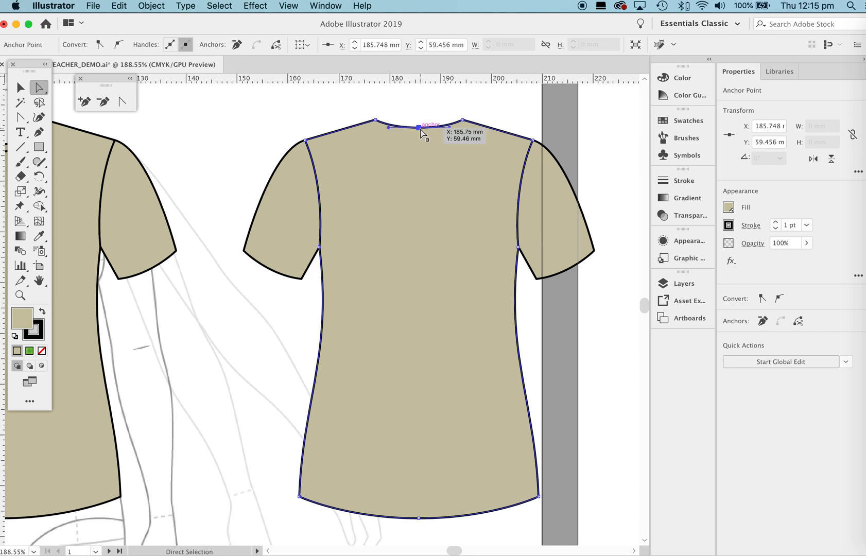
left_click_drag(419, 127, 418, 129)
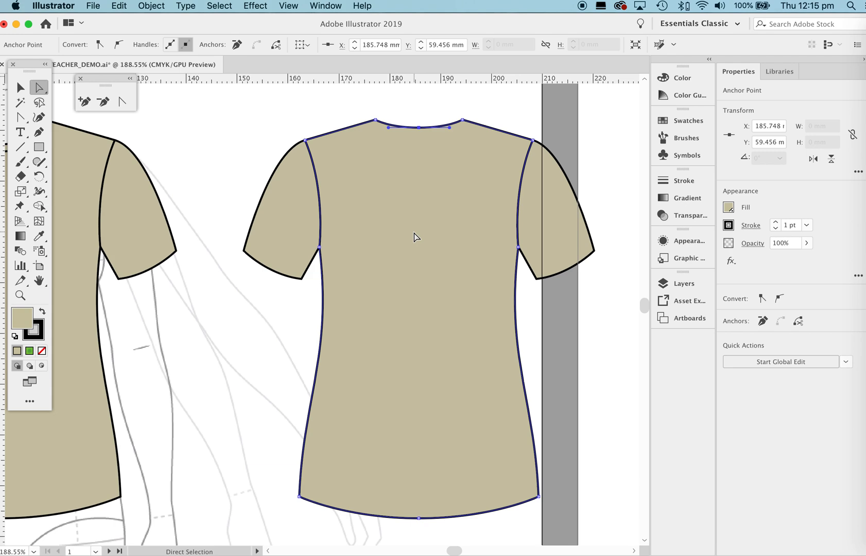
key("super+f")
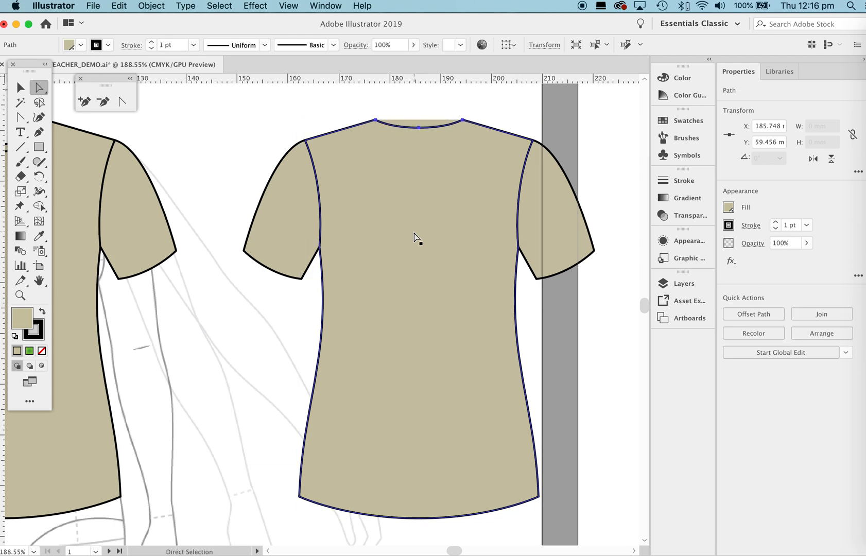
left_click(41, 350)
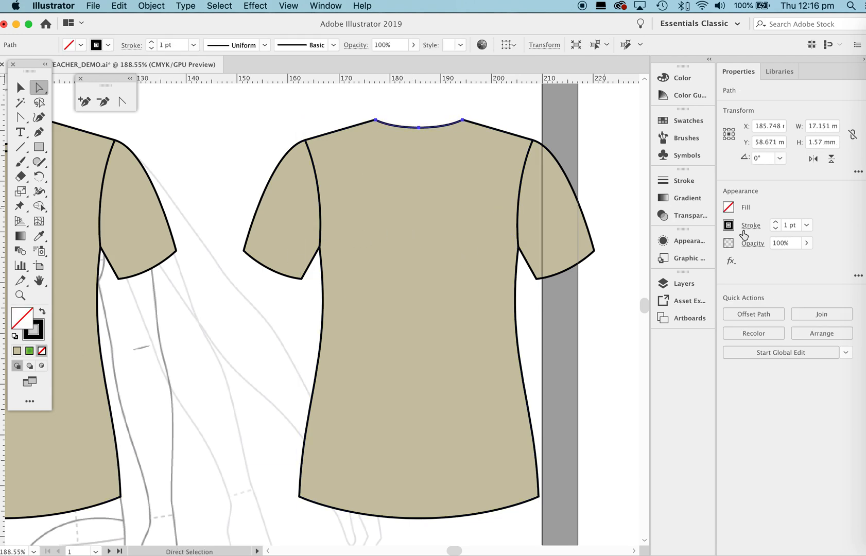
left_click(807, 225)
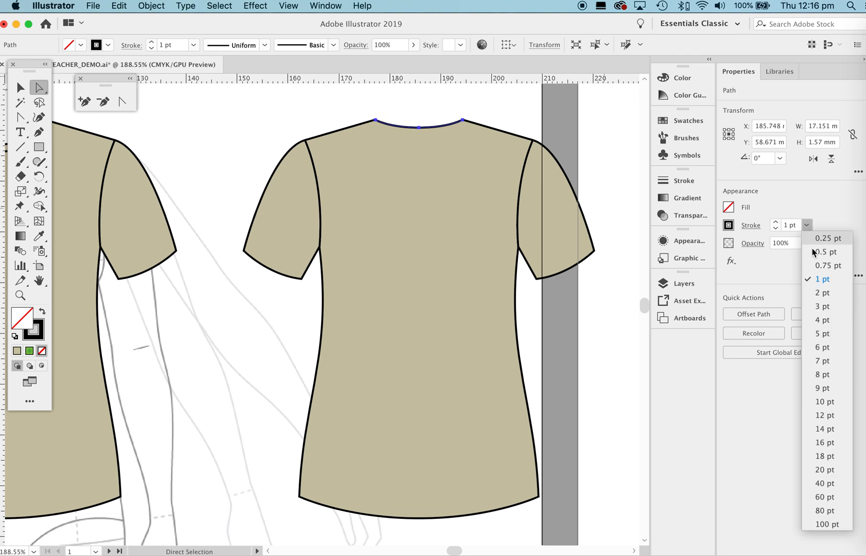
left_click(823, 319)
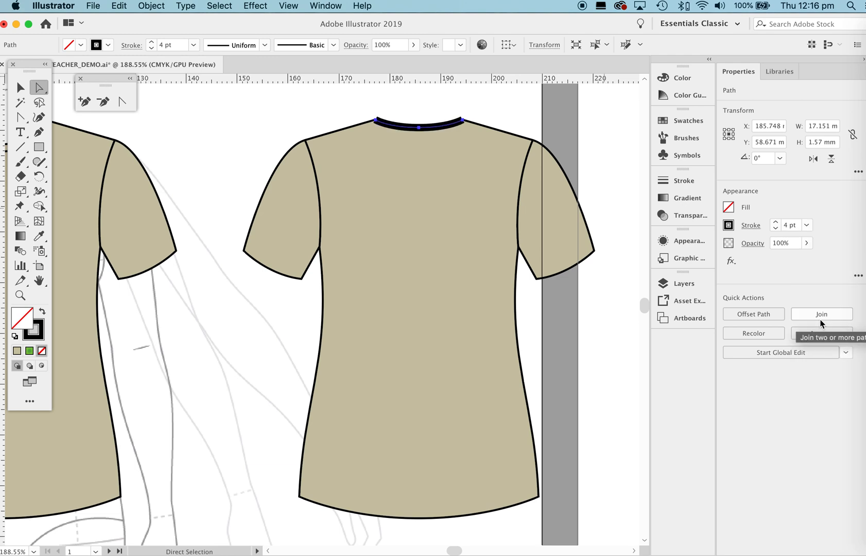
Step: Expand the thick stroke of the back neckline curve into an outlined shape
left_click(151, 6)
left_click(159, 133)
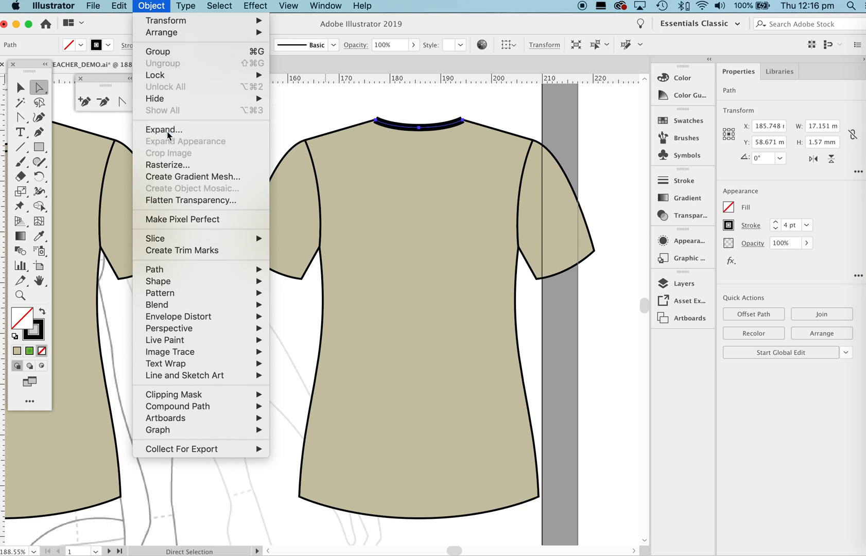
left_click(552, 328)
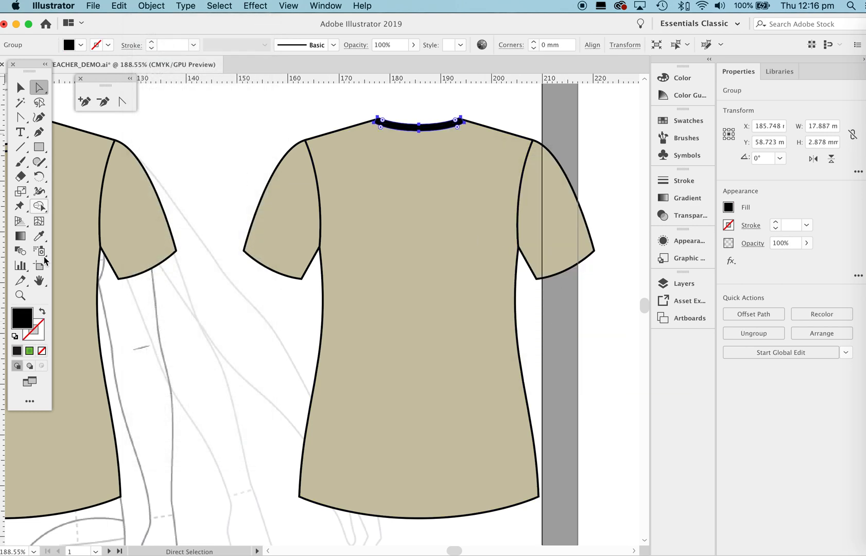
Step: Sample the T-shirt body's look onto the back neckband for the khaki fill and 1 pt black stroke
left_click(38, 235)
left_click(453, 168)
left_click_drag(452, 163, 416, 282)
key("z")
left_click_drag(316, 200, 584, 253)
left_click_drag(500, 328, 279, 185)
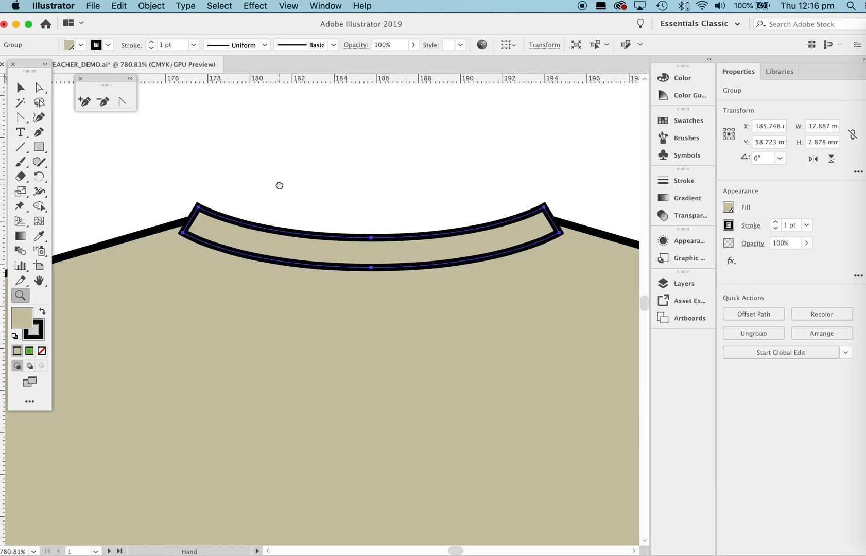
Step: Try to raise the neckband's lower right corner point slightly toward the shoulder line
key("a")
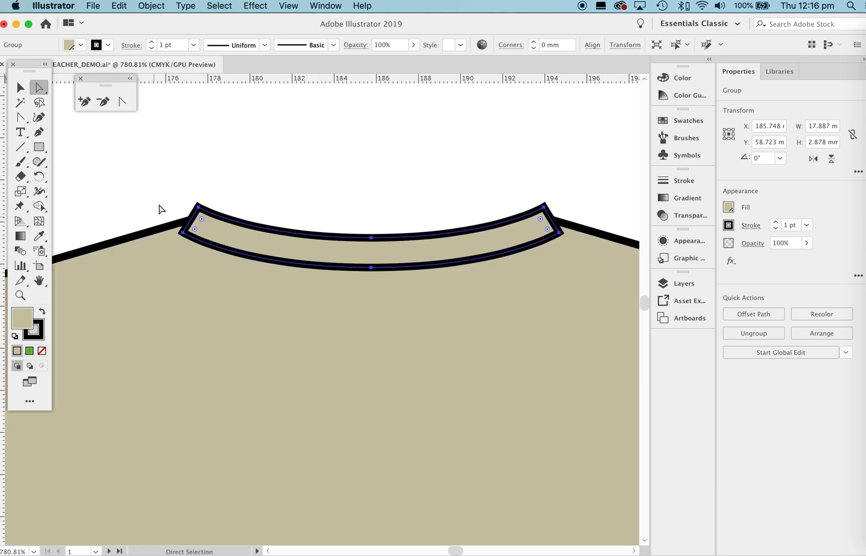
left_click(199, 180)
left_click(269, 170)
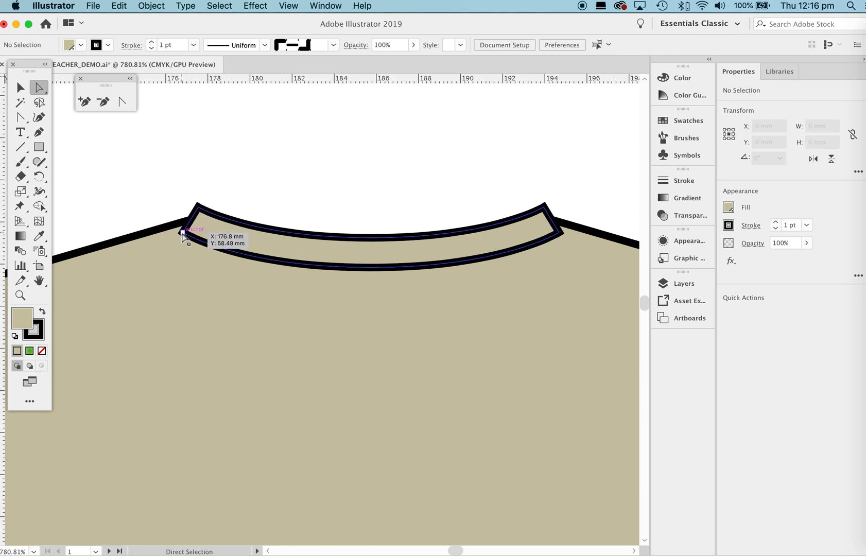
left_click(183, 234)
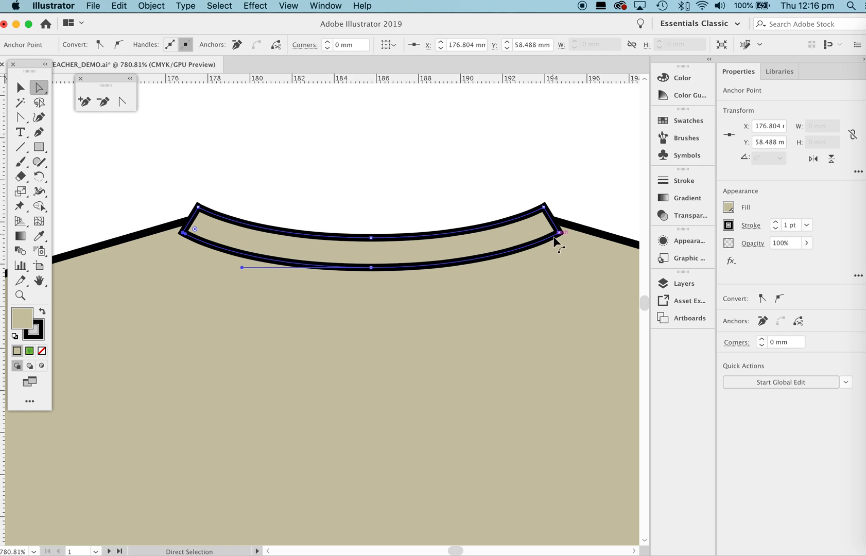
left_click_drag(559, 233, 558, 226)
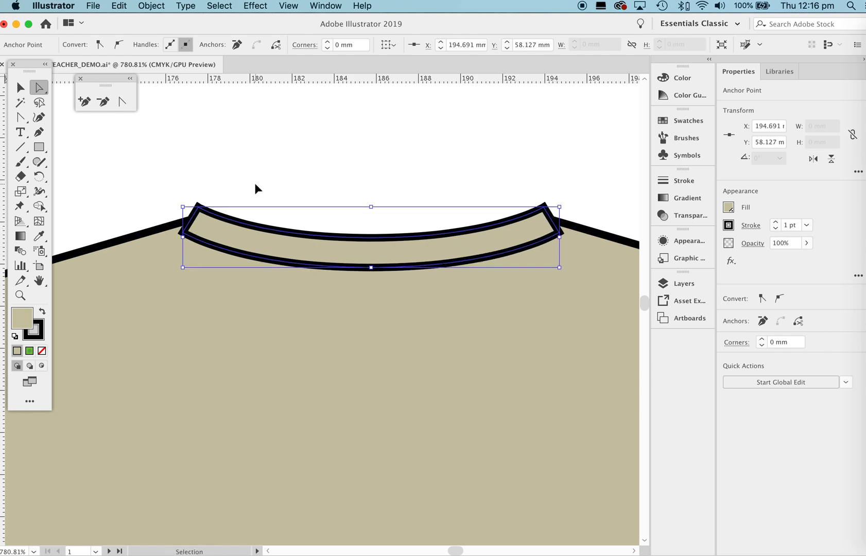
left_click(186, 195)
Step: Nudge the neckband's lower left corner point outward and up onto the shoulder line, to X 176.034 mm, Y 58.068 mm
left_click(183, 234)
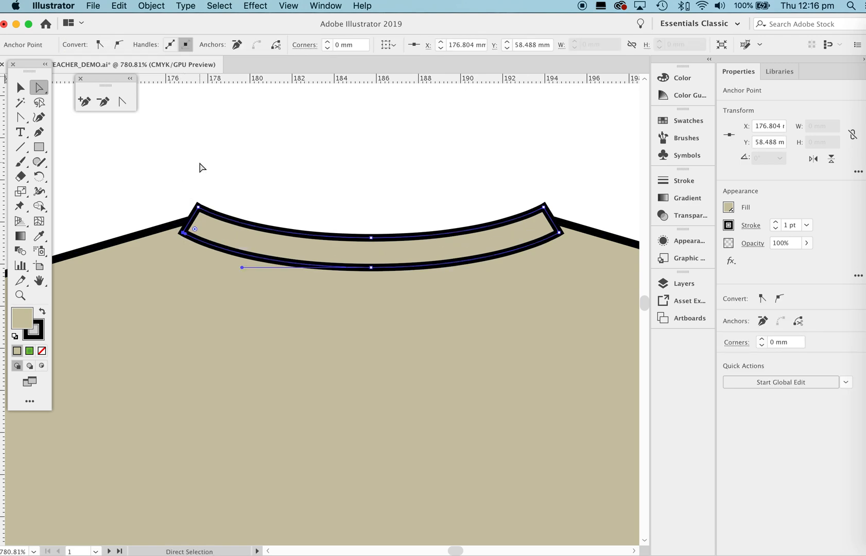
key("Left")
key("Left")
key("Left")
key("Left")
key("Up")
key("Up")
key("Up")
key("Left")
key("Left")
key("Left")
key("Left")
key("Up")
key("Up")
key("Up")
key("Left")
key("Left")
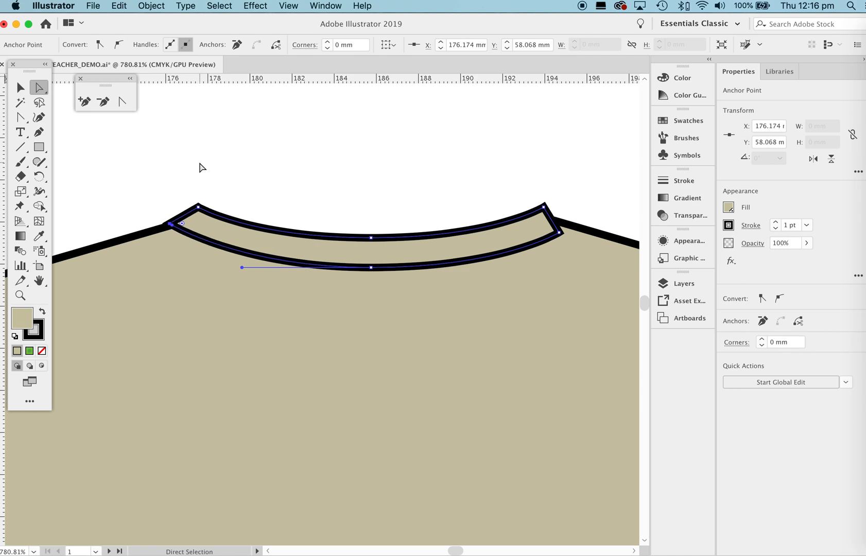
key("Left")
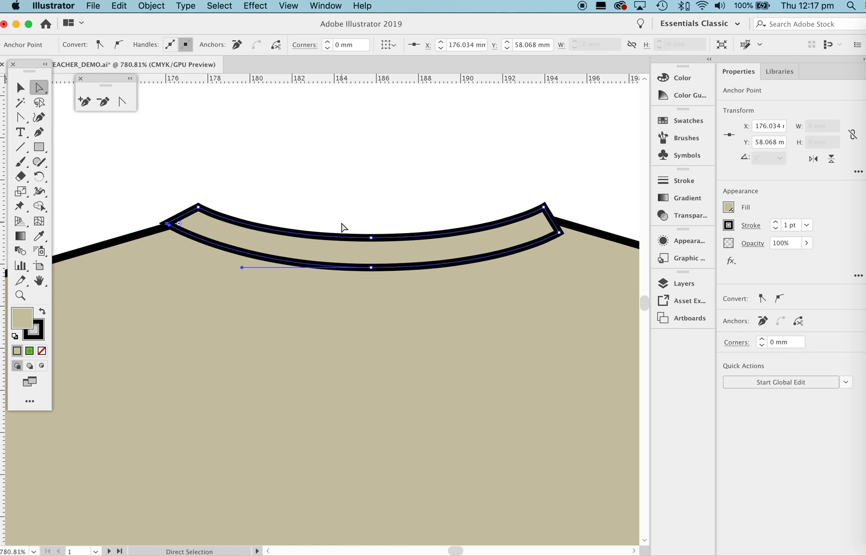
Step: Nudge the neckband's lower right corner point outward and up onto the shoulder line, to X 195.461 mm, Y 58.138 mm
scroll(341, 227, "left", 1)
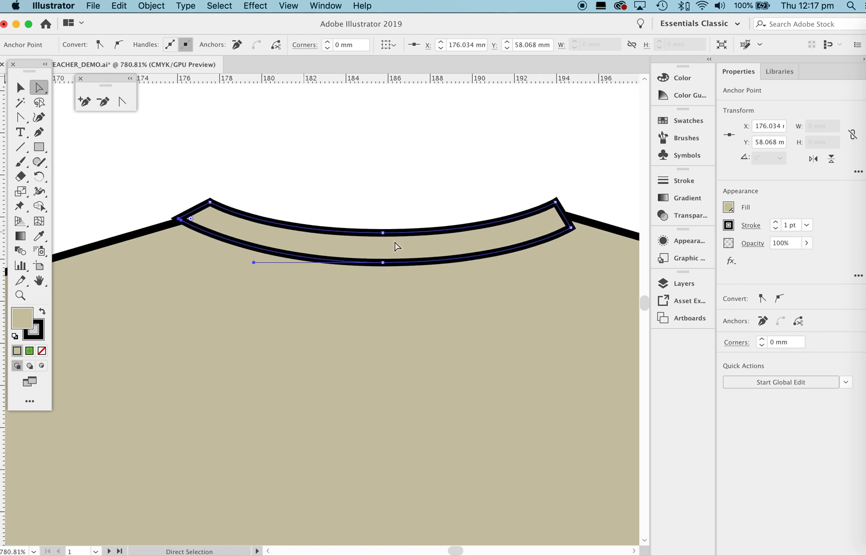
scroll(452, 240, "right", 2)
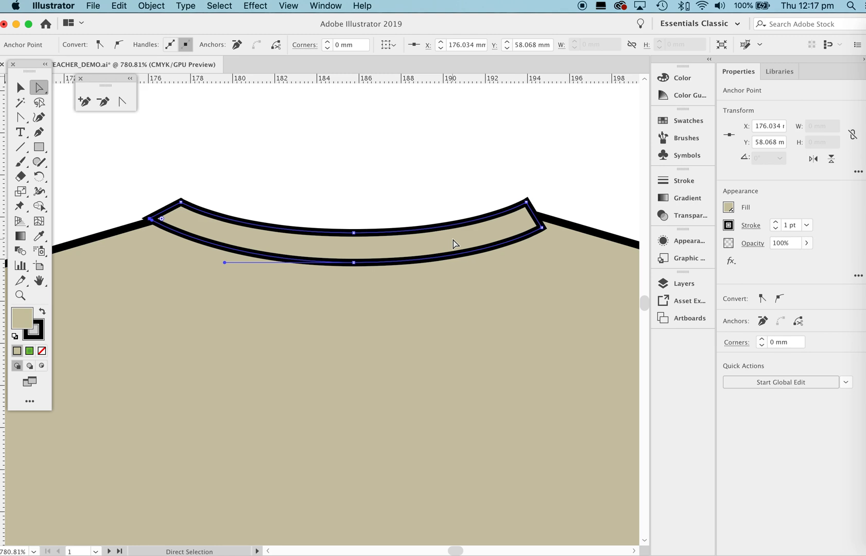
left_click(542, 227)
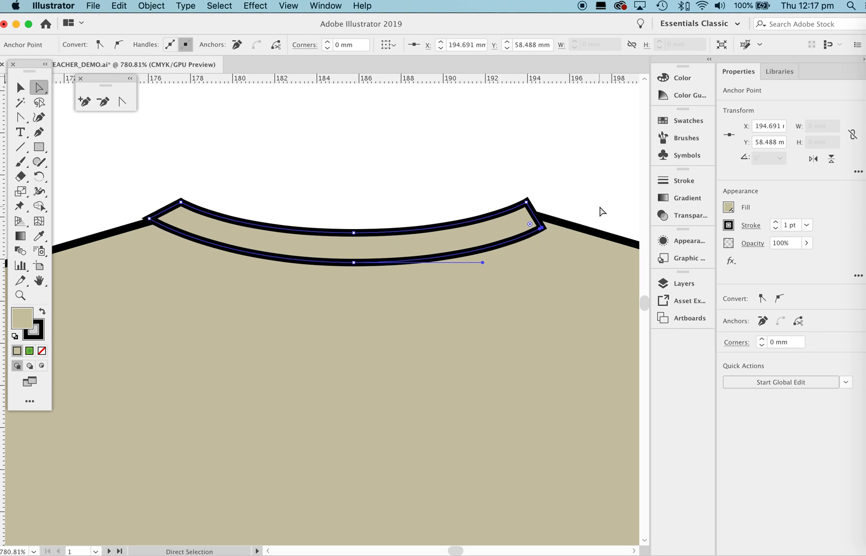
key("Right")
key("Right")
key("Right")
key("Right")
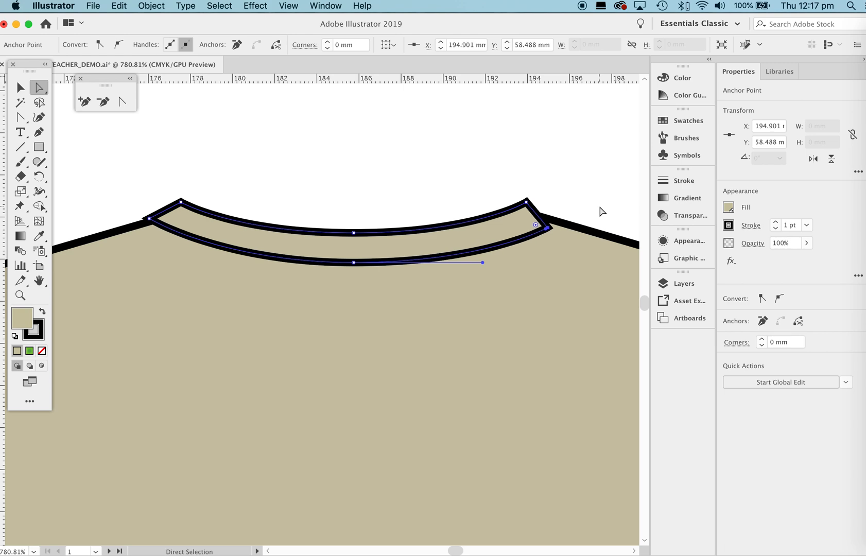
key("Up")
key("Up")
key("Up")
key("Up")
key("Right")
key("Right")
key("Right")
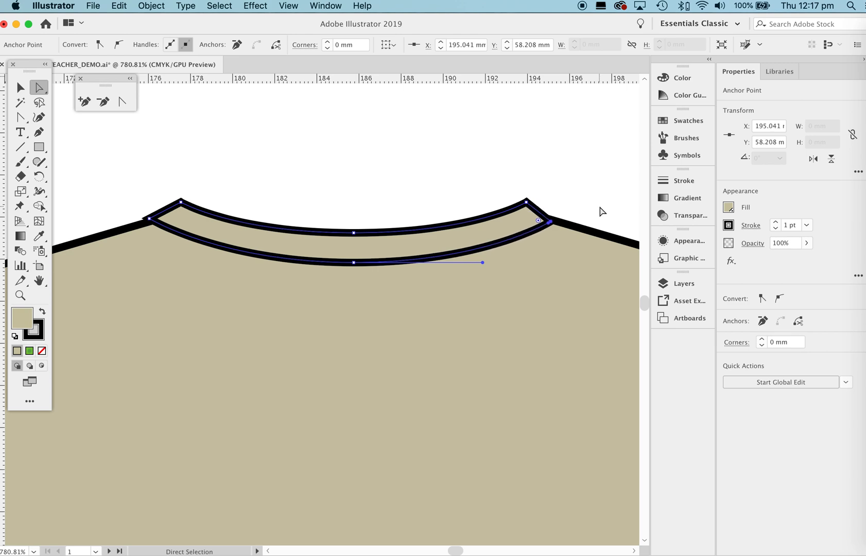
key("Right")
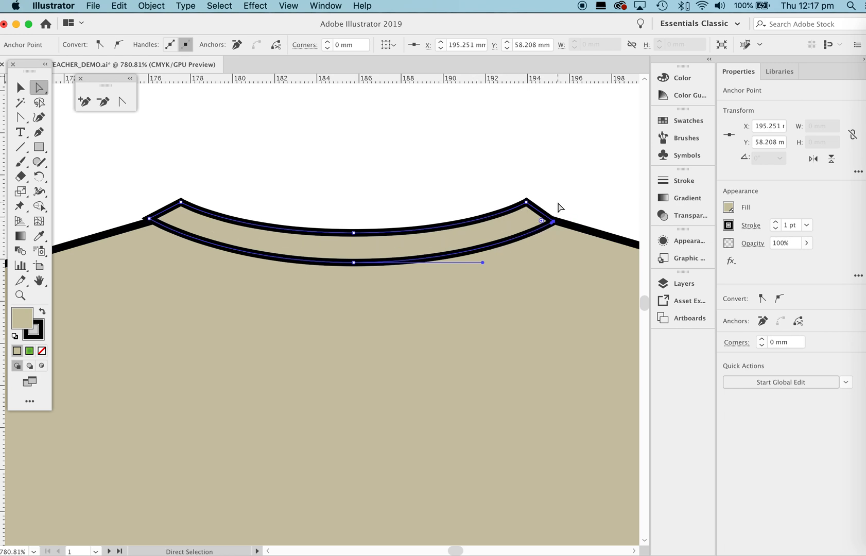
key("Up")
key("Up")
key("Right")
key("Right")
key("Right")
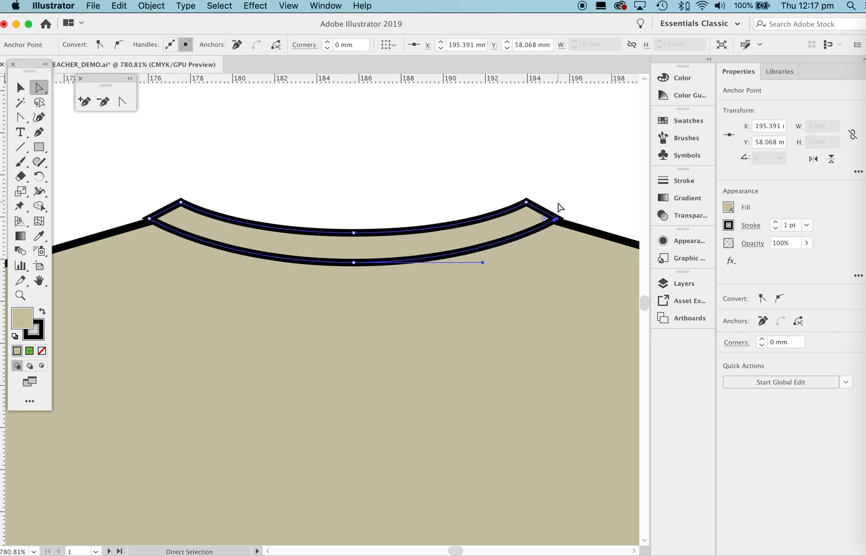
key("Down")
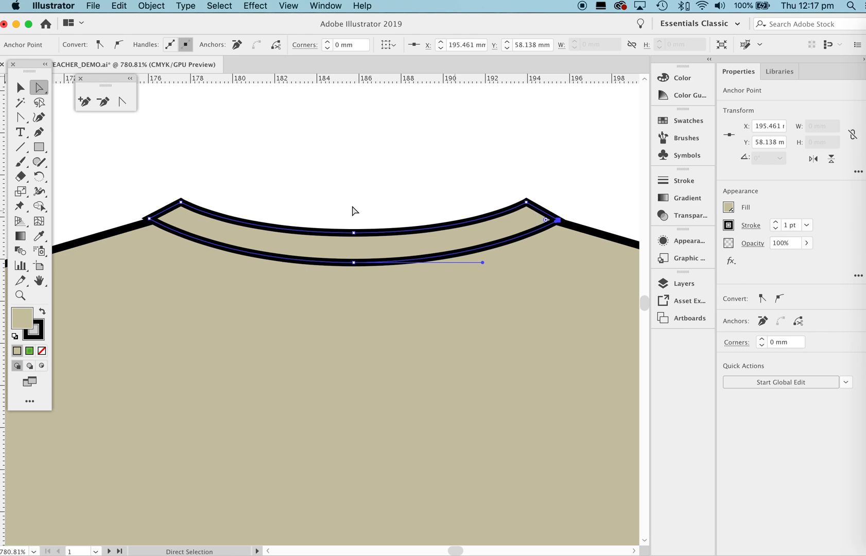
Step: Lengthen both horizontal handles of the centre anchor on the neckband's lower curve slightly outward to smooth the curve
left_click(663, 186)
left_click(663, 186)
left_click_drag(483, 263, 488, 263)
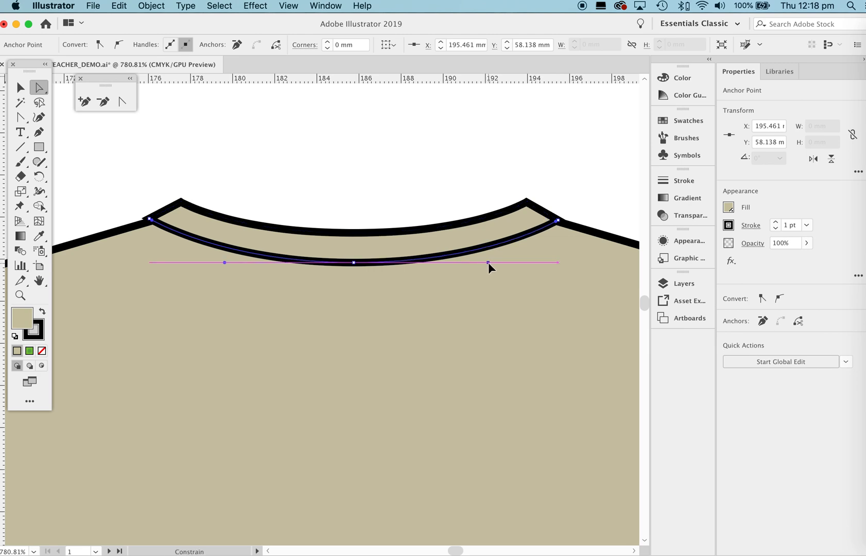
left_click_drag(489, 262, 491, 262)
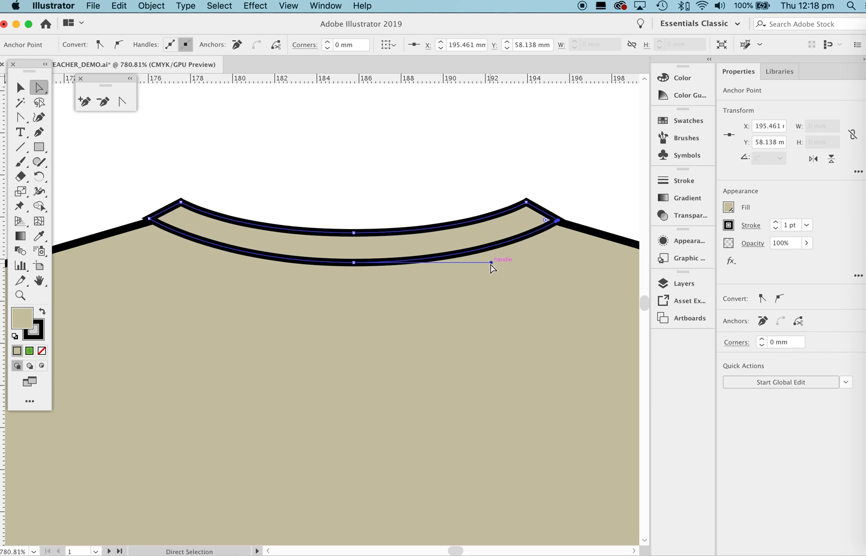
left_click(354, 263)
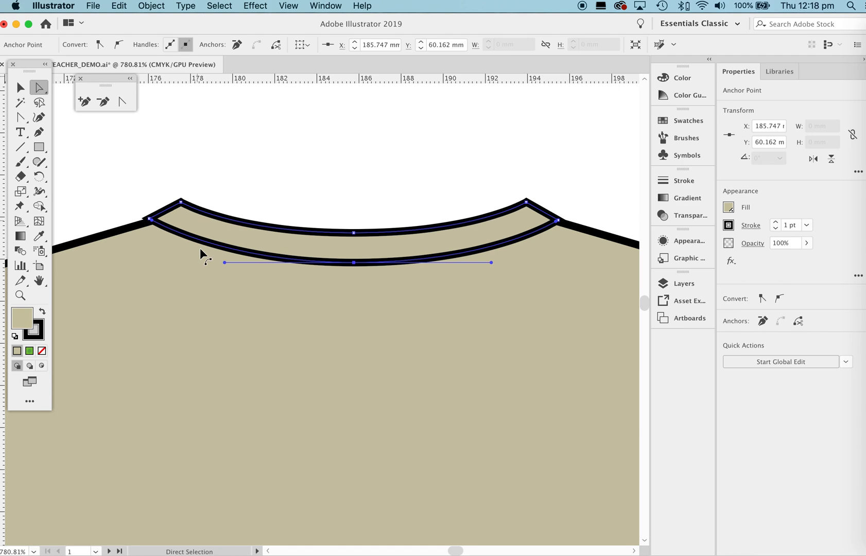
left_click_drag(225, 263, 216, 262)
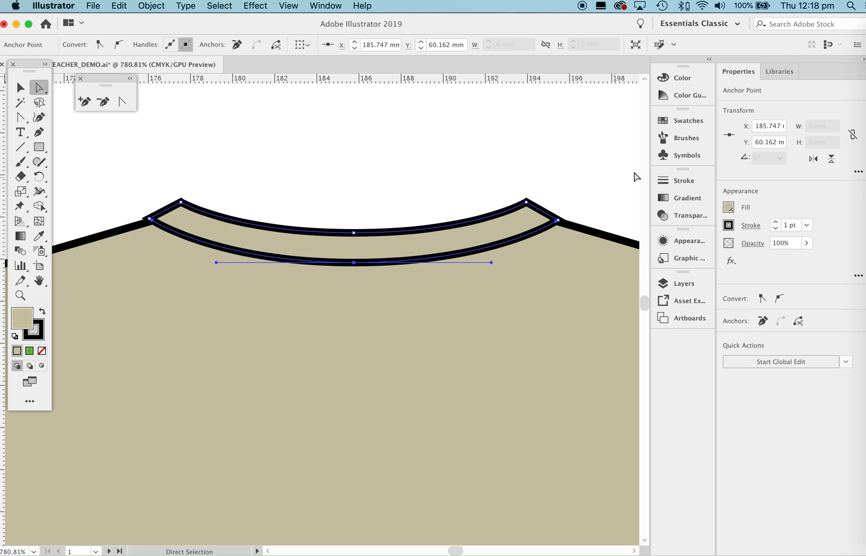
Step: Give the neckband's stroke round corner joins and deselect it
left_click(665, 183)
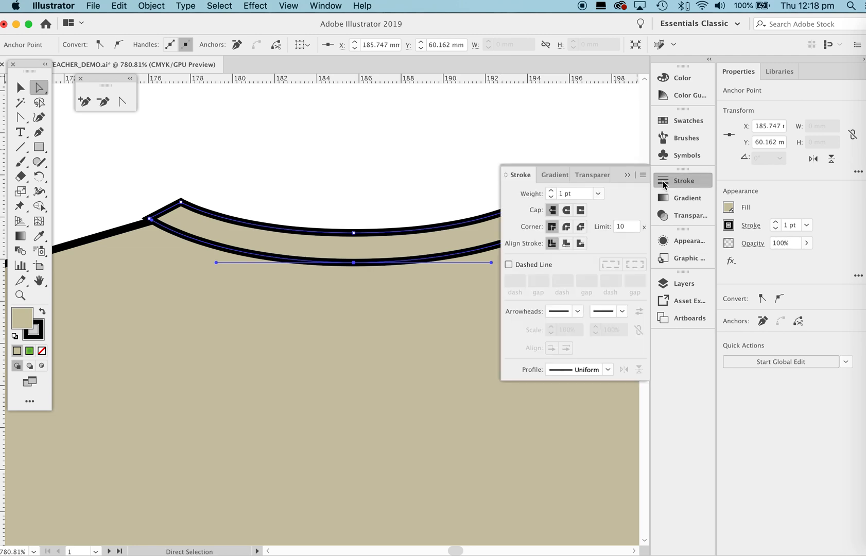
left_click(566, 228)
left_click(627, 175)
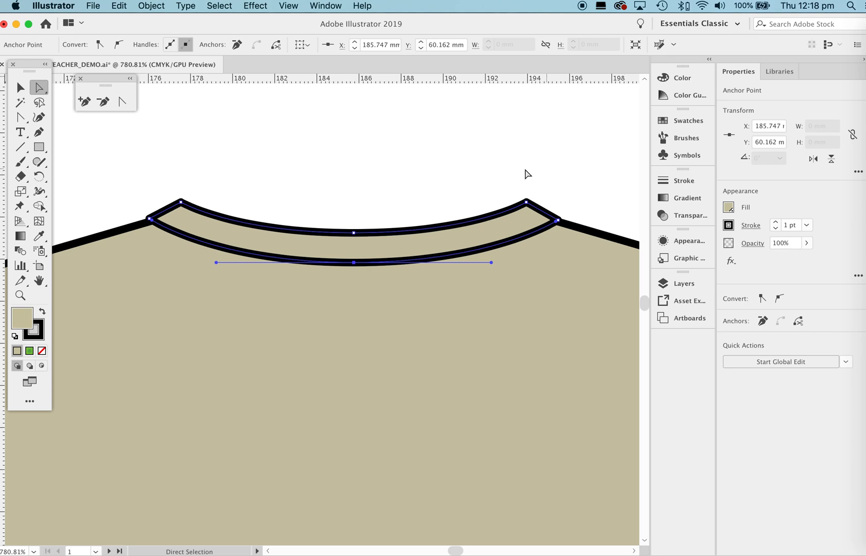
left_click(397, 169)
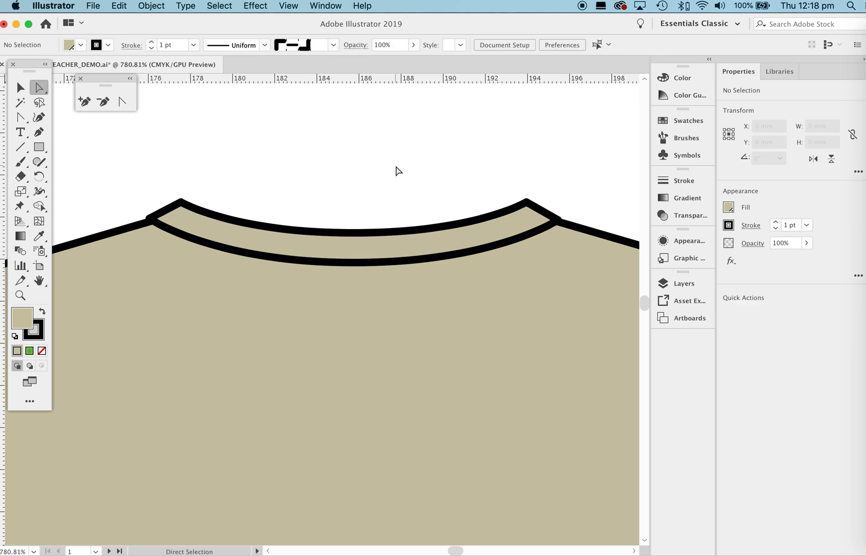
Step: Nudge the neckband's lower left corner point down to Y 58.138 mm to sit on the shoulder line, and deselect the neckband
key("z")
left_click_drag(504, 165, 610, 147)
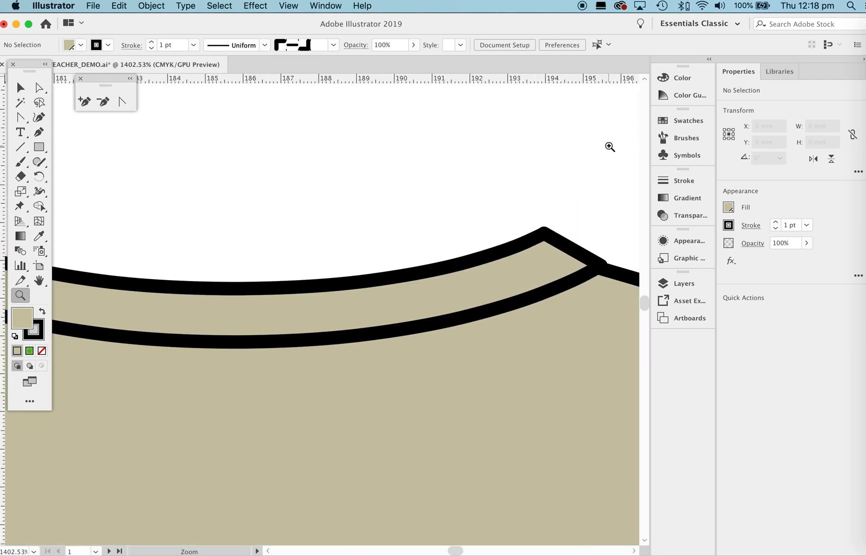
left_click_drag(286, 259, 585, 217)
key("a")
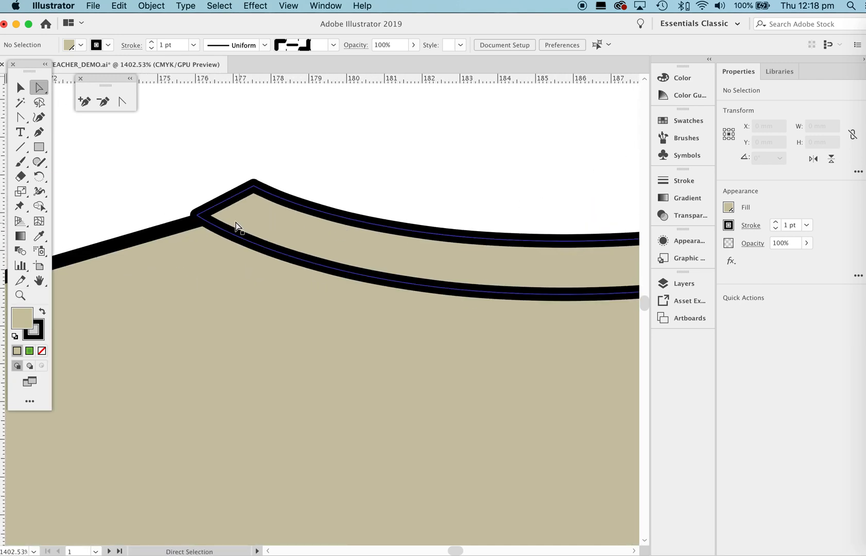
left_click(200, 218)
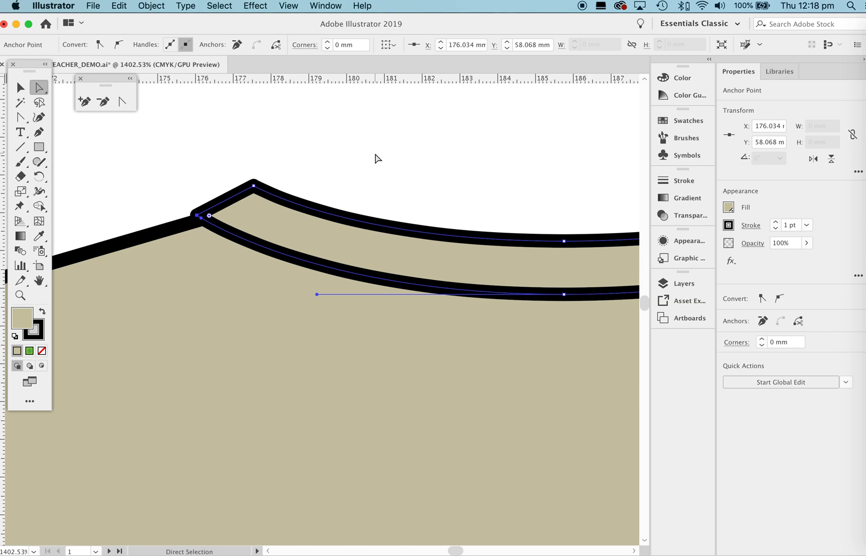
key("Down")
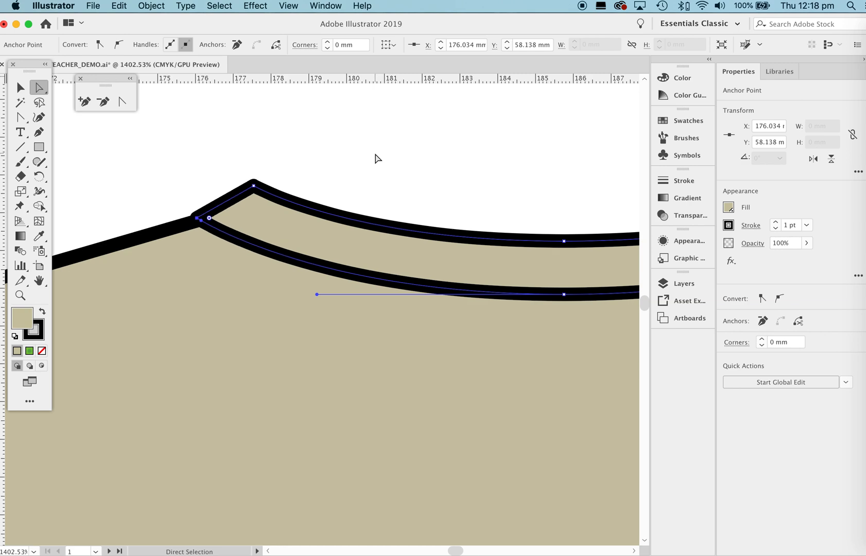
left_click(375, 154)
left_click_drag(507, 189, 449, 188)
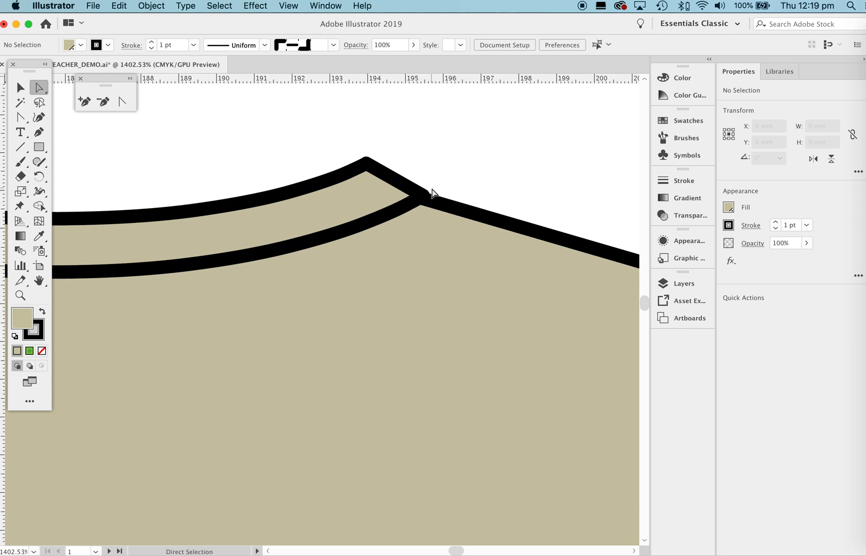
scroll(426, 195, "left", 10)
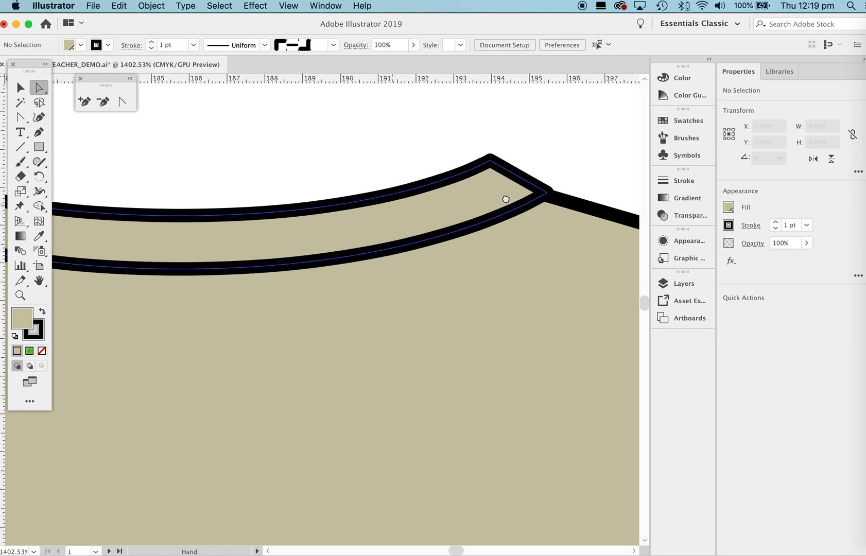
left_click(146, 181)
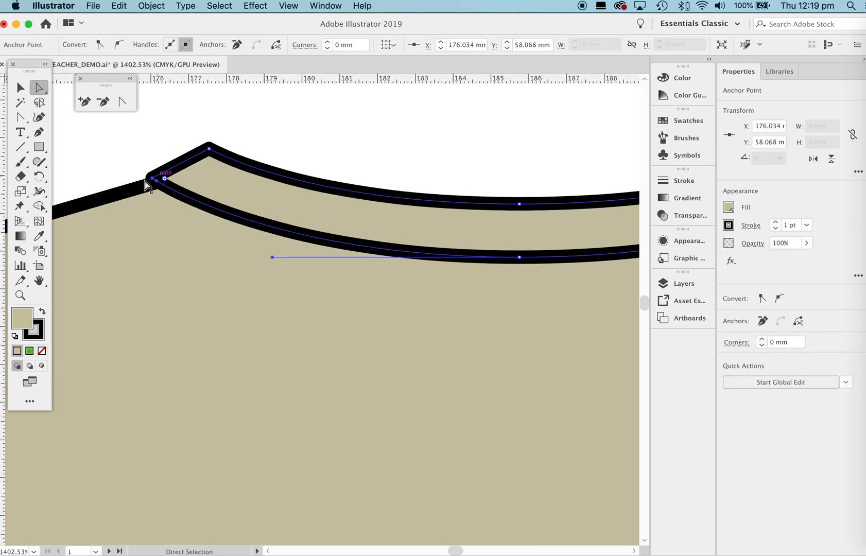
left_click_drag(151, 179, 156, 188)
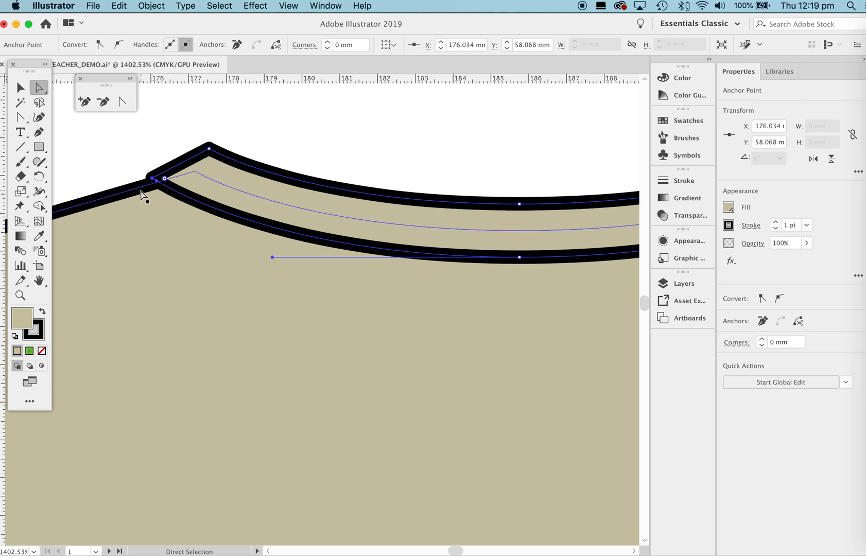
key("Down")
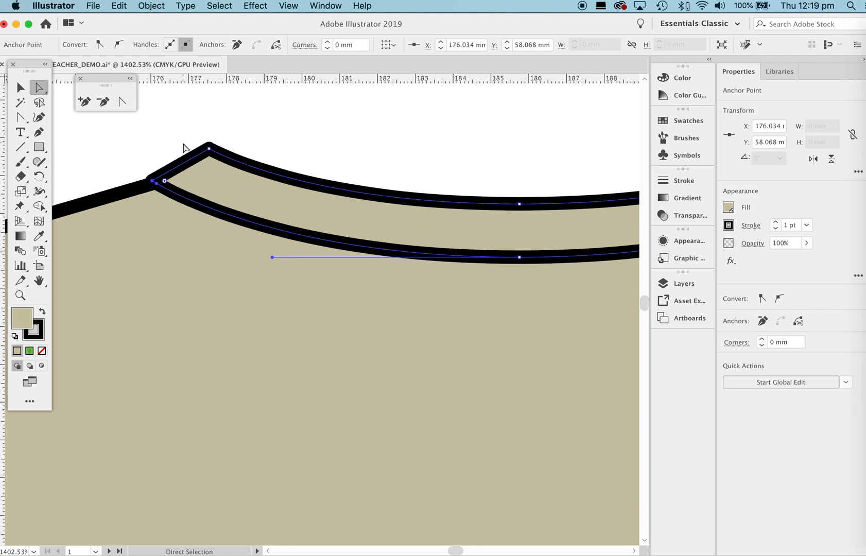
key("z")
left_click_drag(492, 161, 402, 233)
key("v")
left_click(386, 130)
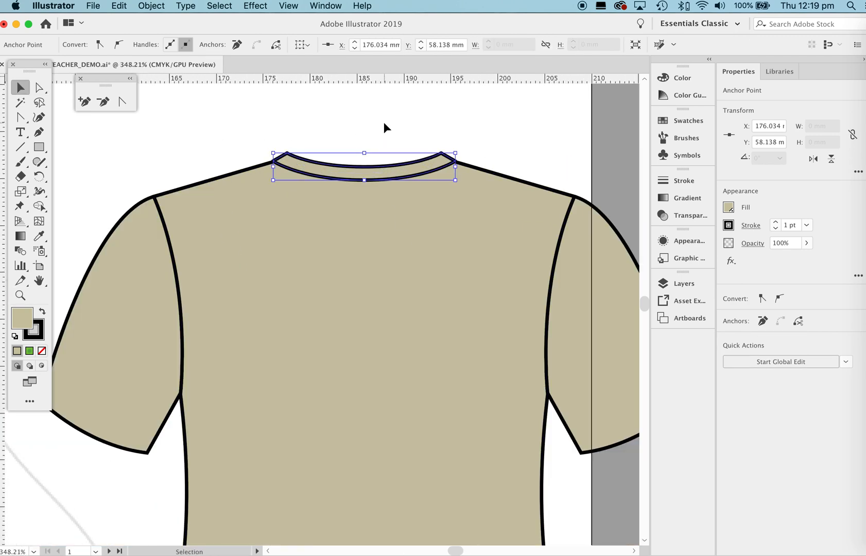
Step: Try to move the neckband's upper left corner point slightly inward to X 177.657 mm
key("z")
left_click_drag(271, 136, 442, 224)
key("a")
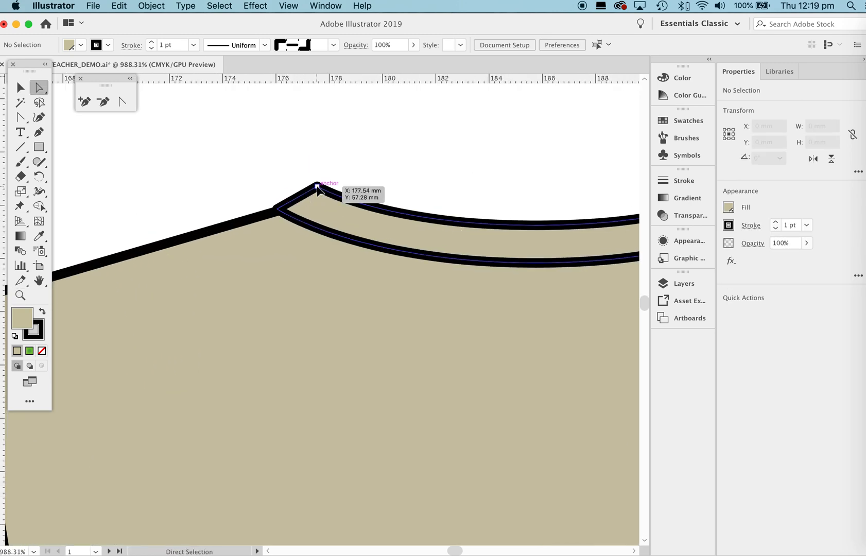
left_click(317, 185)
left_click_drag(318, 198, 318, 198)
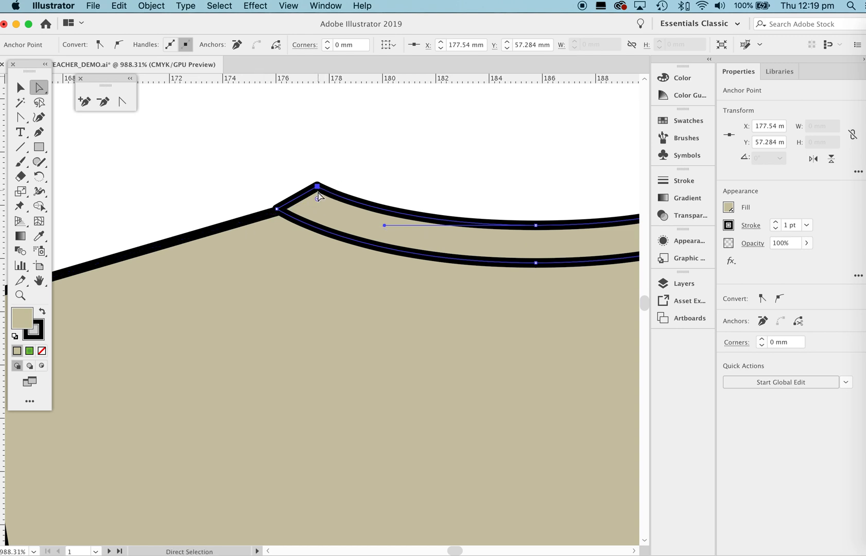
left_click_drag(317, 189, 320, 194)
left_click_drag(320, 189, 320, 189)
Step: Turn off Smart Guides and undo the last move of the neckband's upper left corner point
left_click(256, 6)
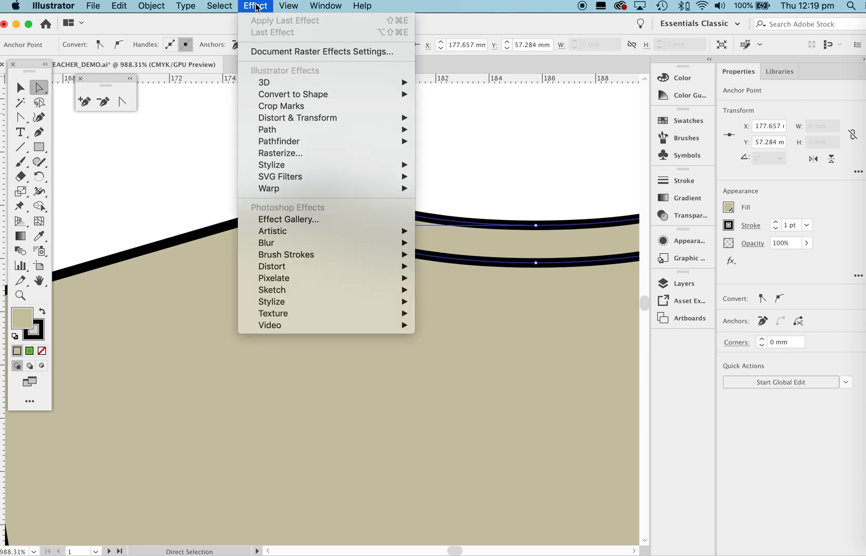
mouse_move(288, 6)
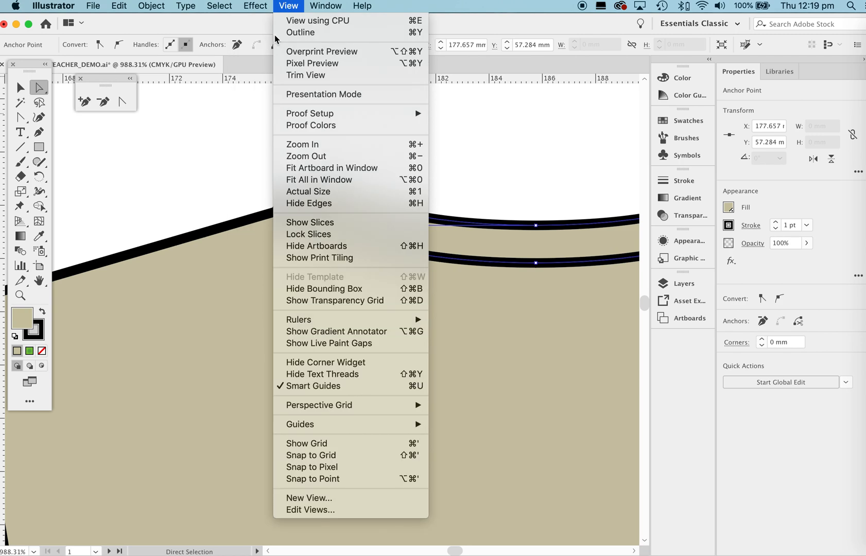
left_click(308, 385)
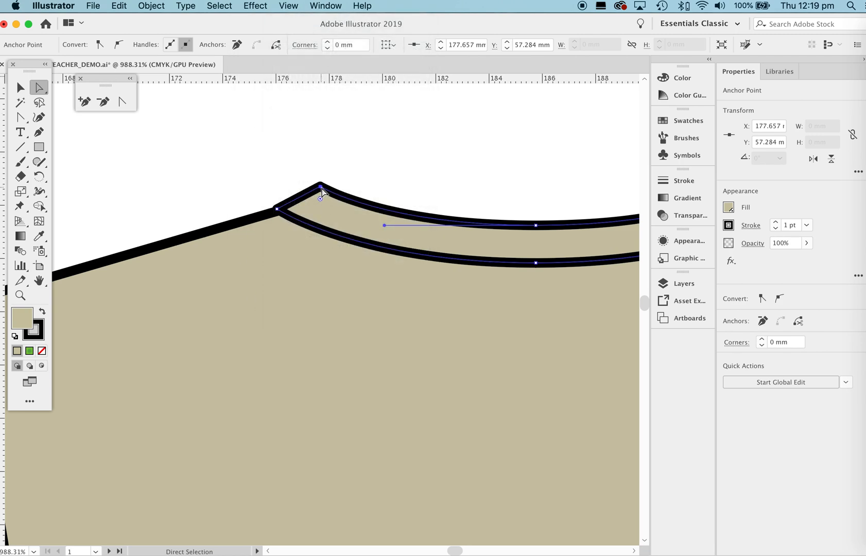
key("super+z")
key("super+z")
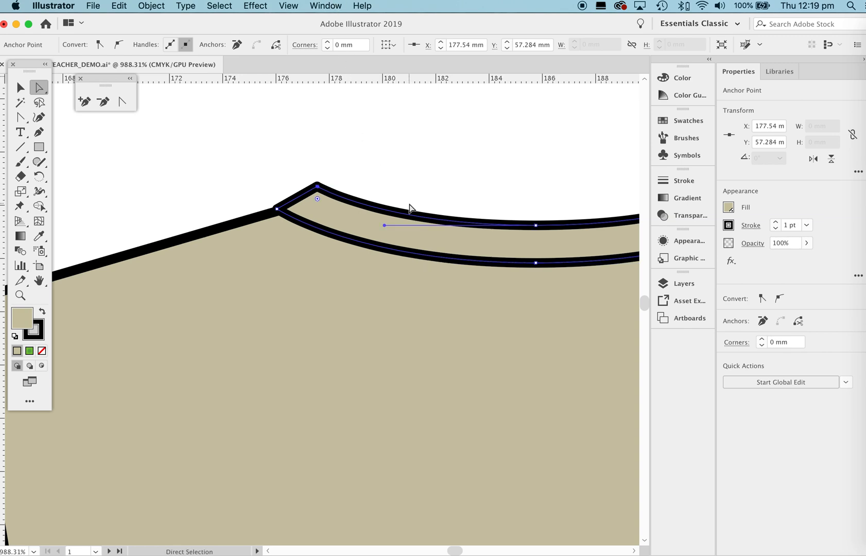
Step: Nudge the neckband's upper left corner point inward and down to X 177.82 mm, Y 57.424 mm, and deselect the neckband
key("Down")
key("Down")
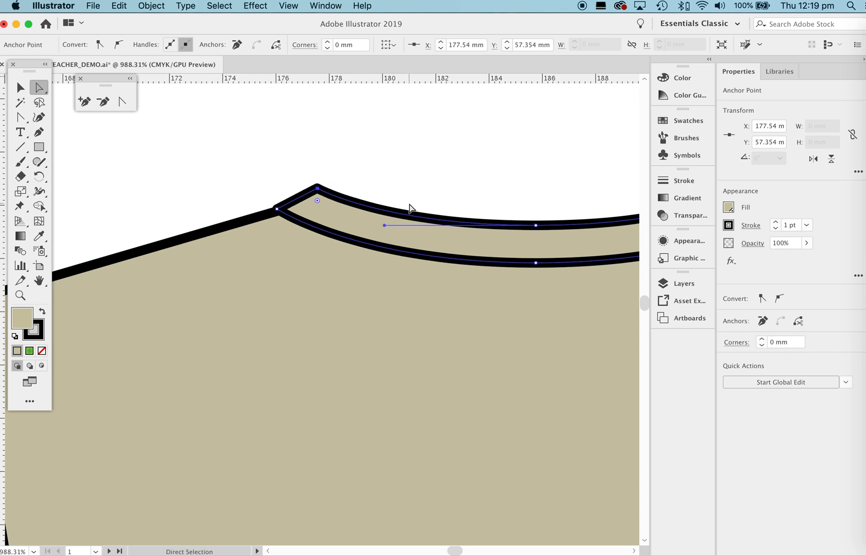
key("Right")
key("Right")
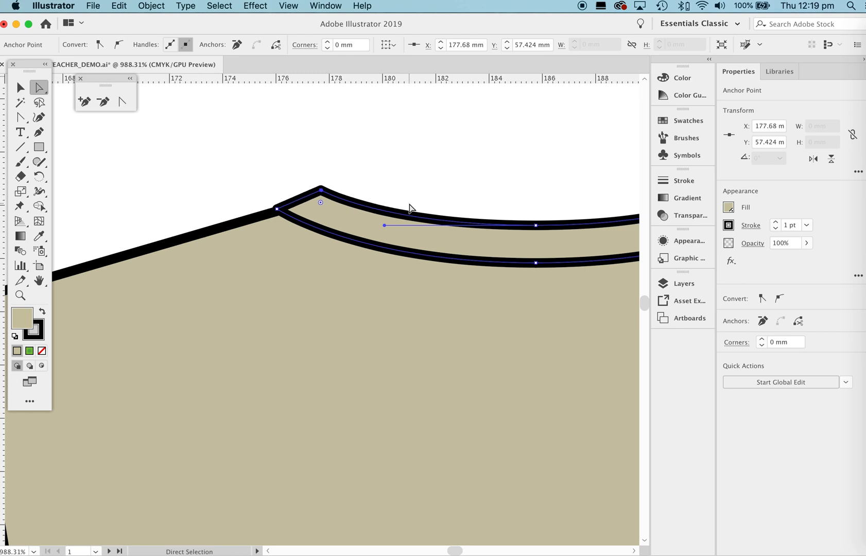
key("Right")
key("Right")
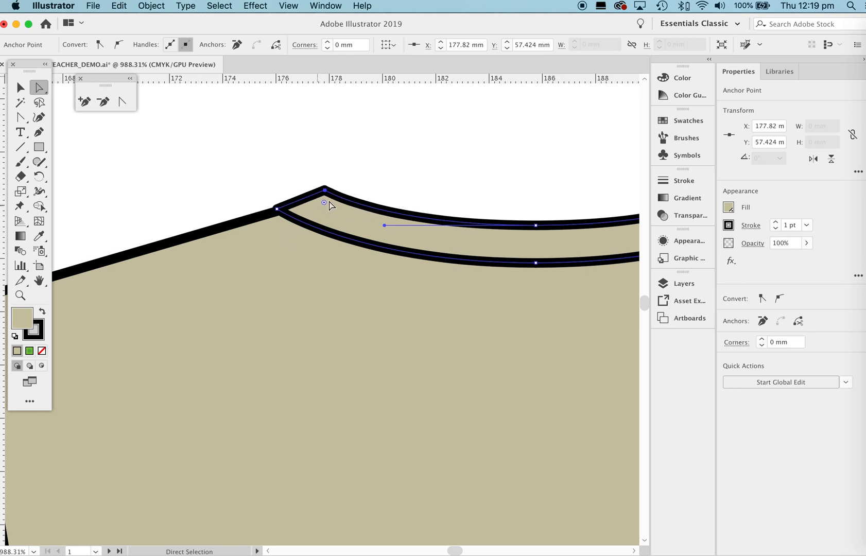
scroll(275, 229, "right", 10)
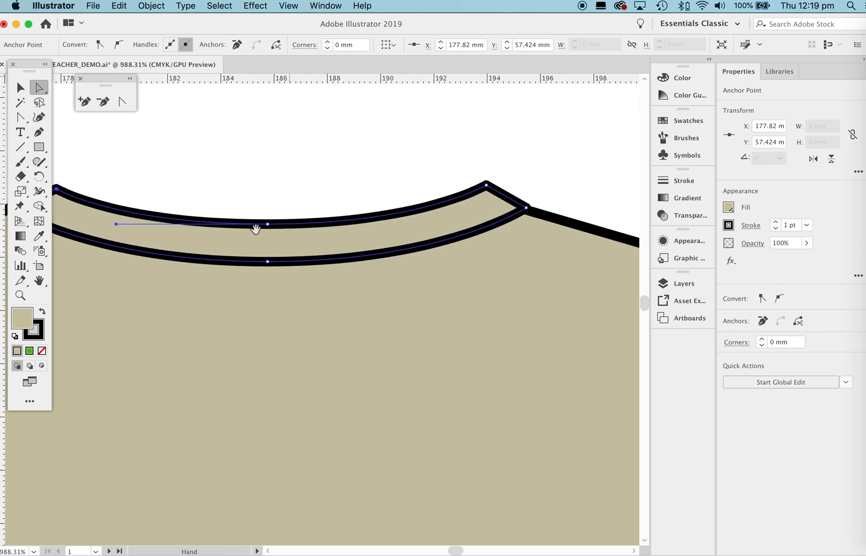
scroll(317, 199, "left", 8)
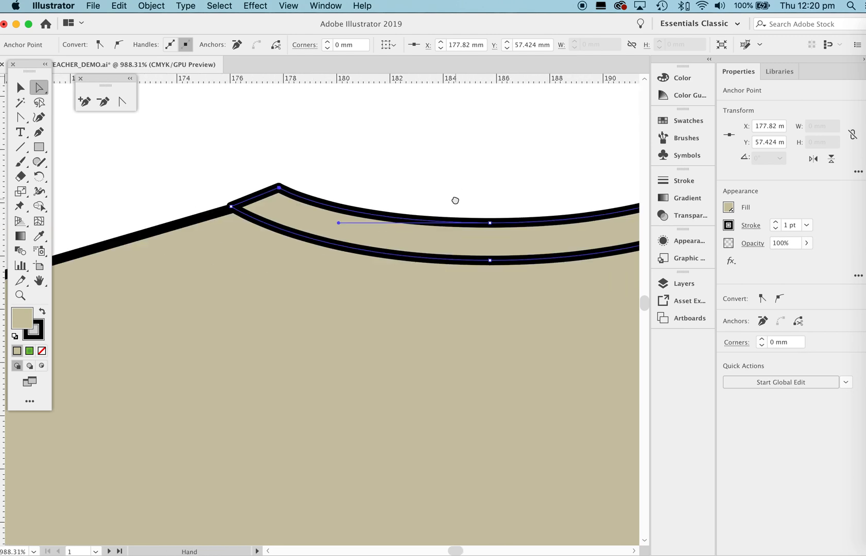
left_click(349, 165)
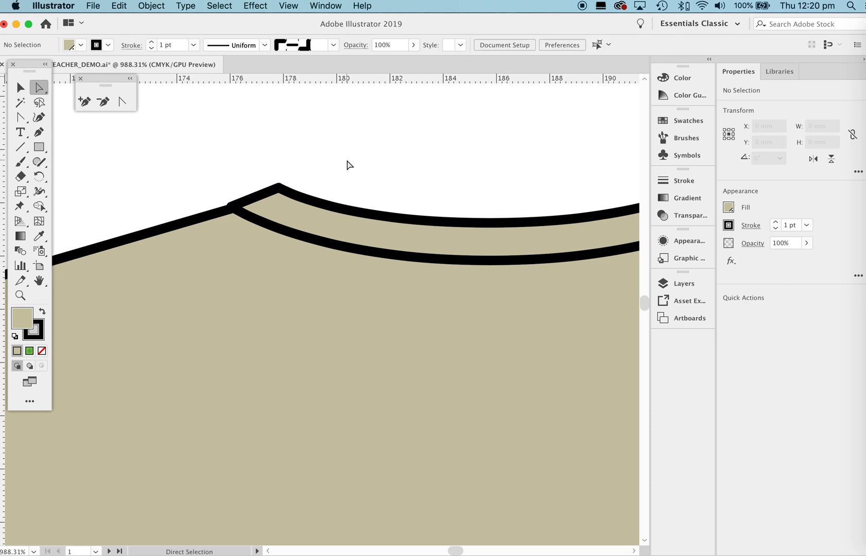
Step: Nudge the neckband's upper right corner point inward and down to X 193.746 mm, Y 57.424 mm, to mirror the left corner
left_click_drag(507, 204, 226, 196)
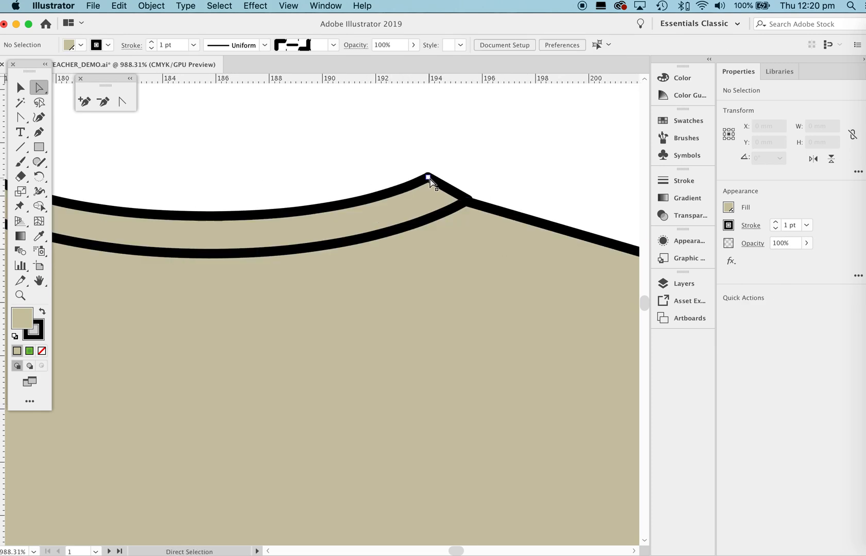
left_click(428, 178)
key("Down")
key("Down")
key("Left")
key("Left")
key("Left")
key("z")
left_click_drag(512, 199, 432, 230)
key("a")
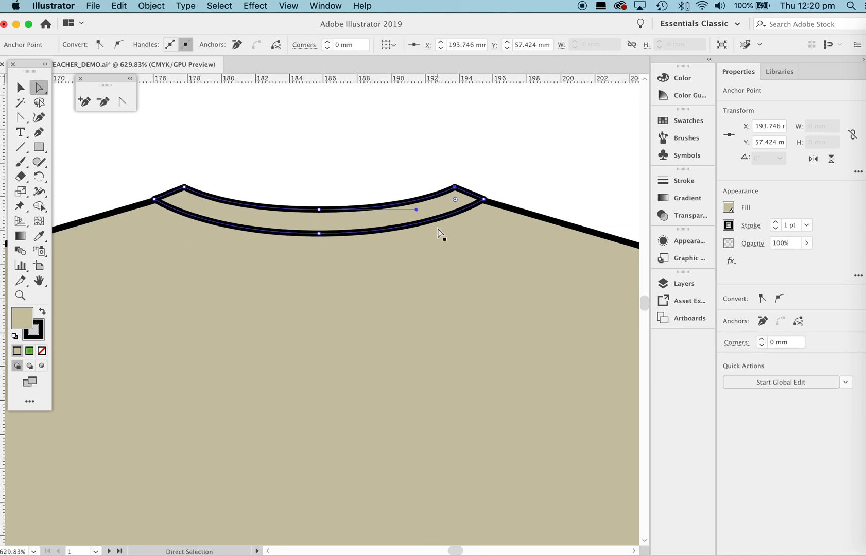
Step: Shorten both horizontal handles of the centre anchor on the neckband's upper curve slightly, deselect the neckband and save the document
left_click(319, 210)
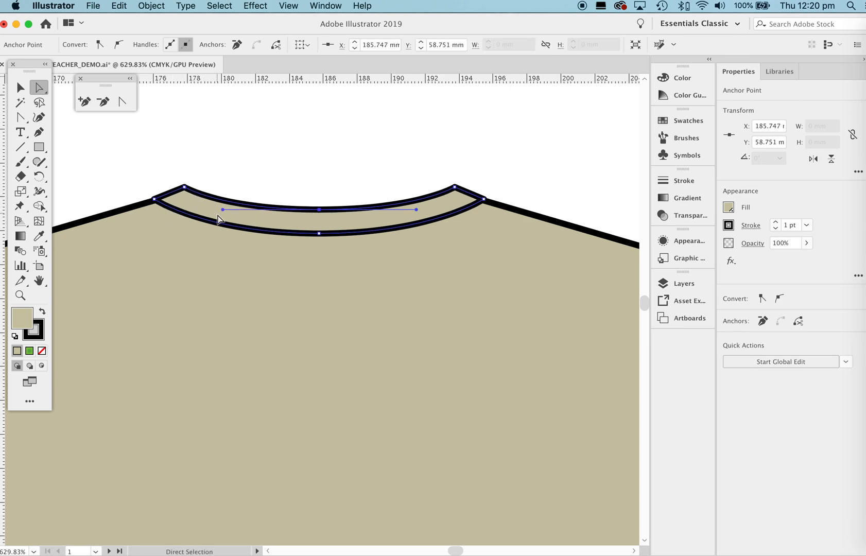
left_click_drag(222, 210, 227, 210)
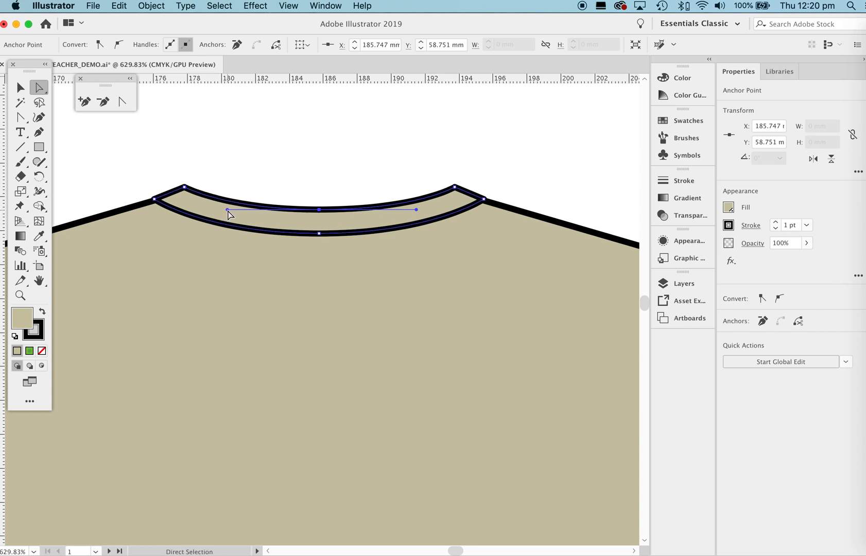
left_click(455, 188)
left_click_drag(415, 210, 410, 211)
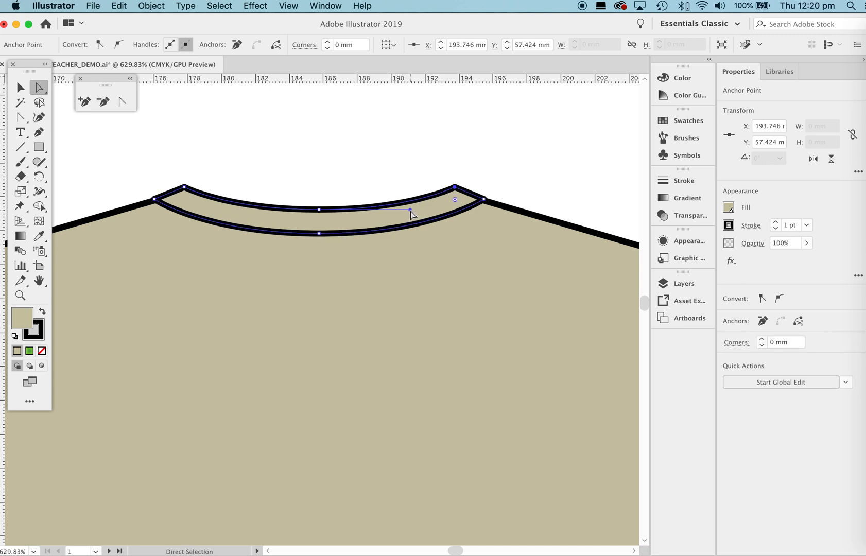
left_click(363, 172)
key("z")
left_click_drag(467, 174, 266, 277)
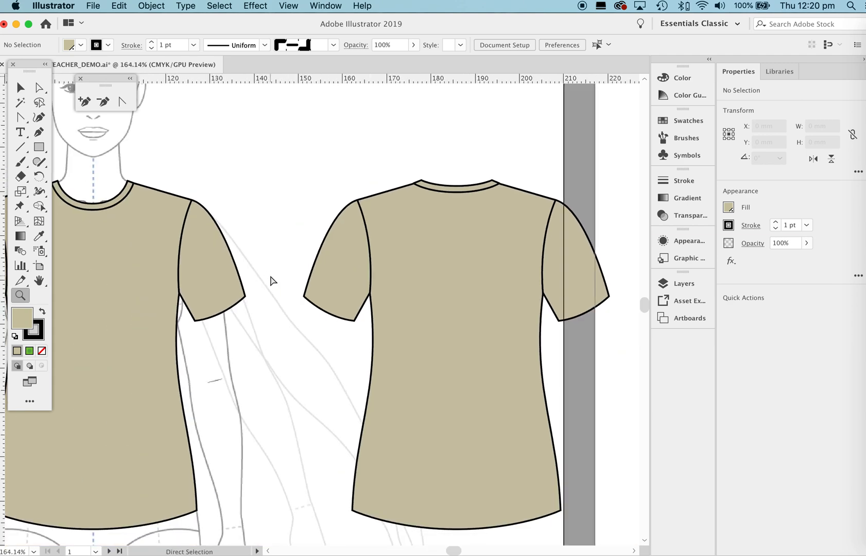
key("super+s")
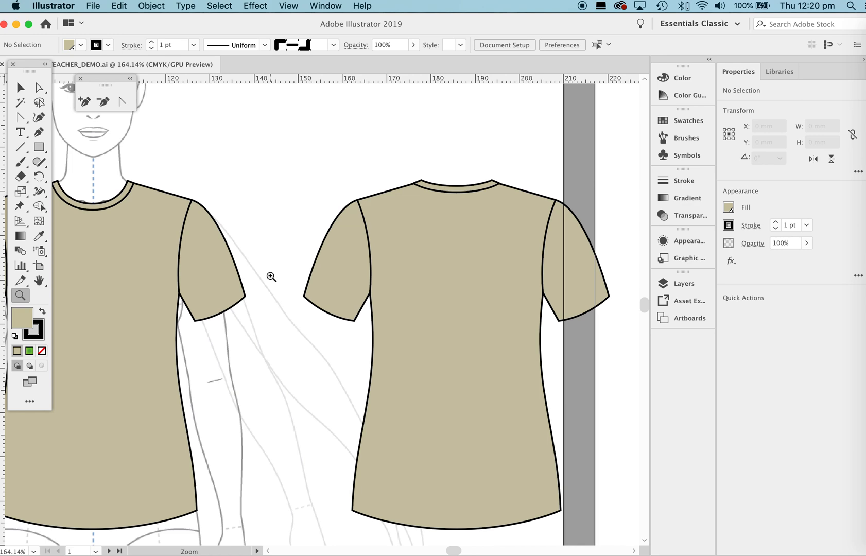
key("a")
left_click(422, 179)
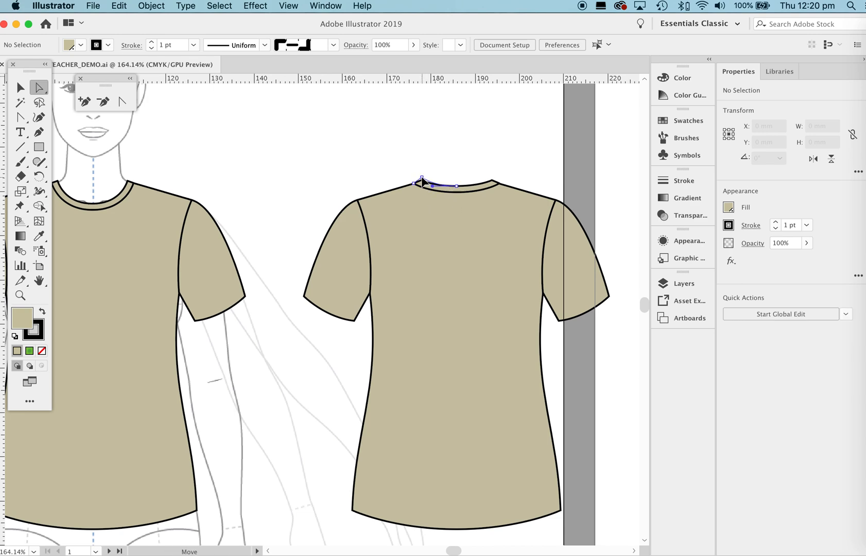
key("super+z")
Step: Examine the back neckband's corners and curves up close, and deselect it
left_click_drag(454, 205, 328, 243)
left_click_drag(347, 198, 599, 253)
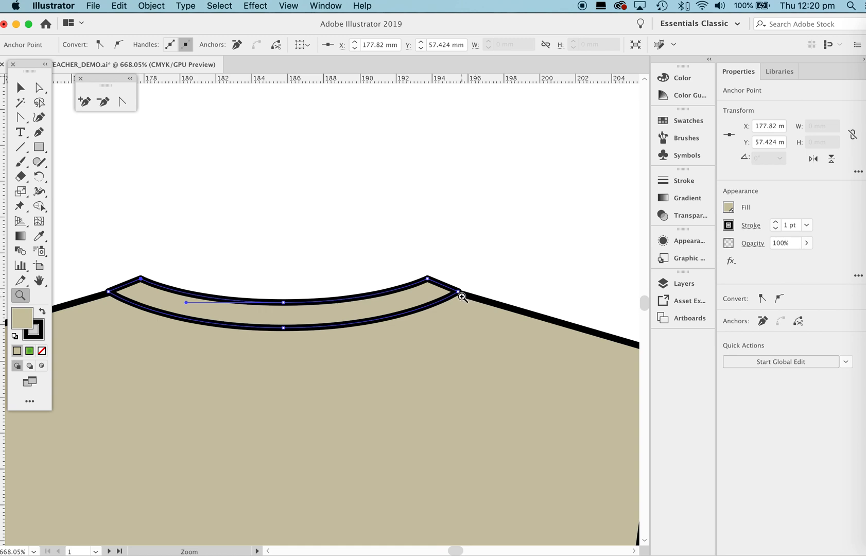
left_click_drag(425, 274, 359, 374)
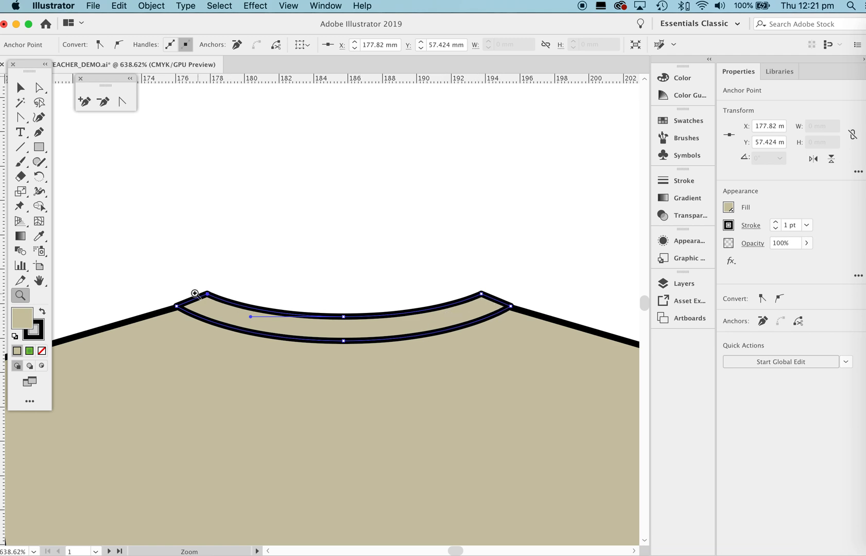
left_click_drag(345, 284, 207, 364)
left_click_drag(479, 350, 404, 289)
key("v")
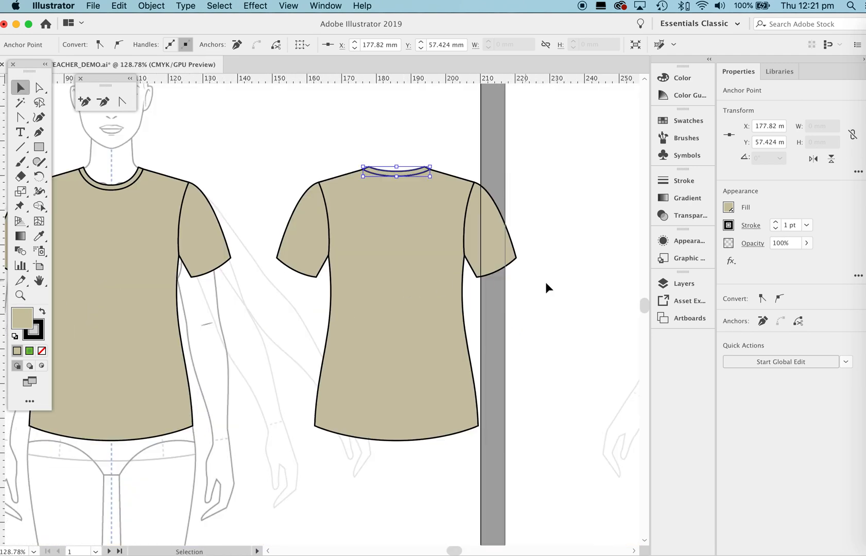
left_click(547, 282)
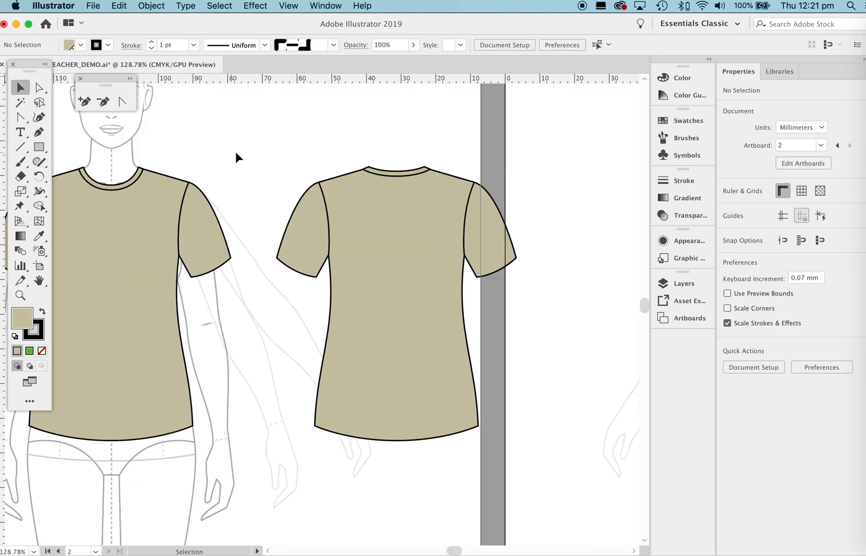
Step: Group all parts of the back view T-shirt, including body, both sleeves and neckband
left_click_drag(268, 136, 518, 451)
scroll(370, 340, "right", 5)
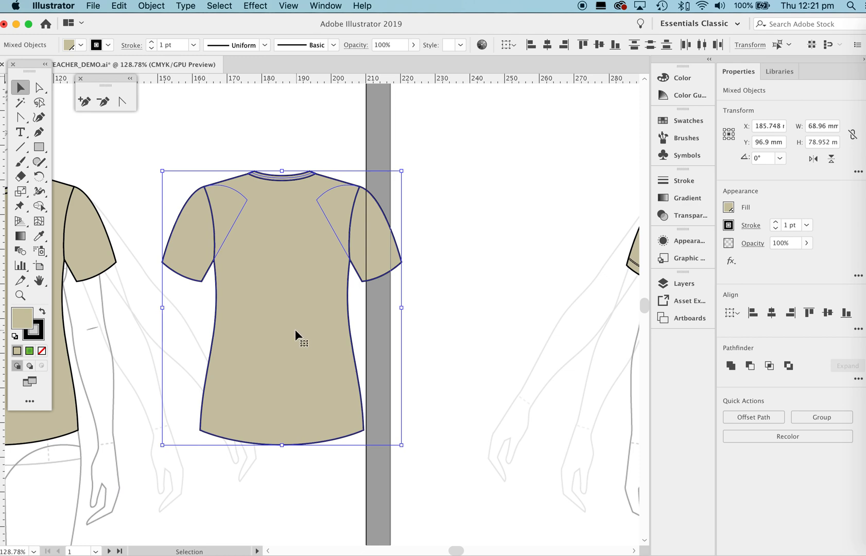
right_click(257, 299)
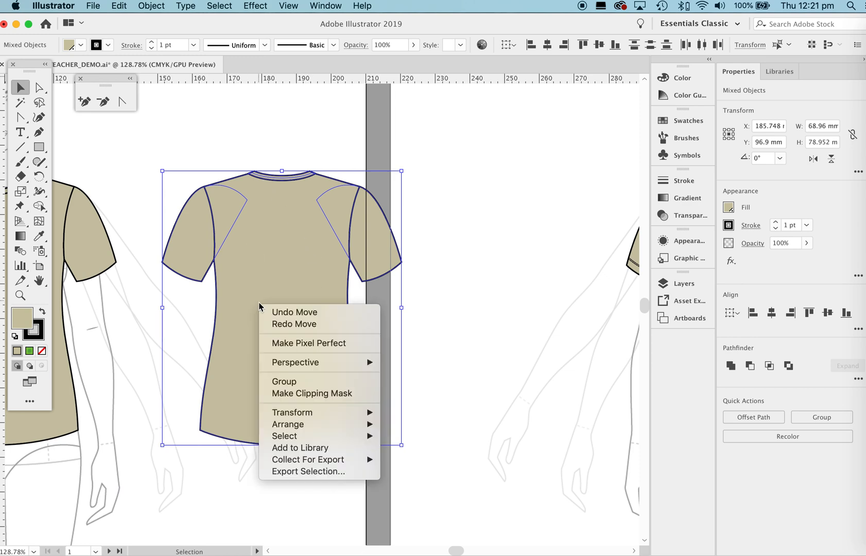
left_click(294, 384)
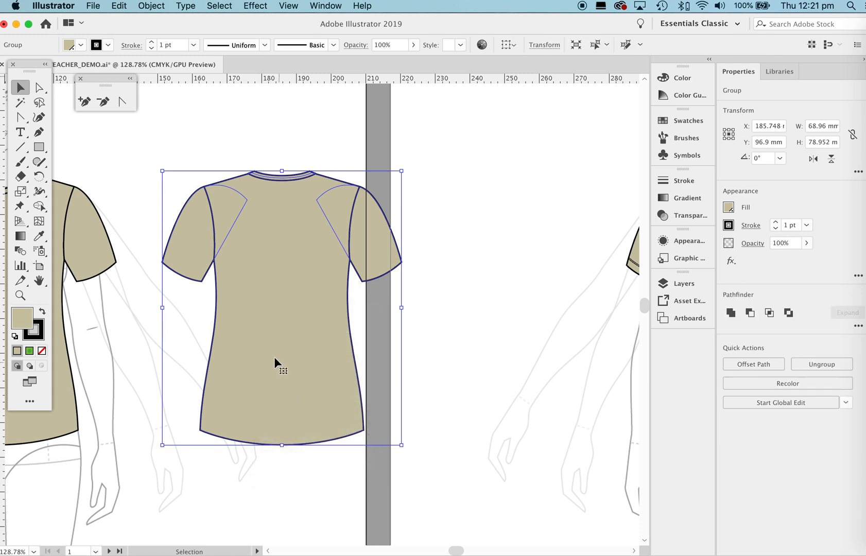
Step: Duplicate the grouped back view beside the original and fill the copy with the darker grey-beige Color Guide shade, keeping its black stroke
left_click_drag(272, 356, 508, 360)
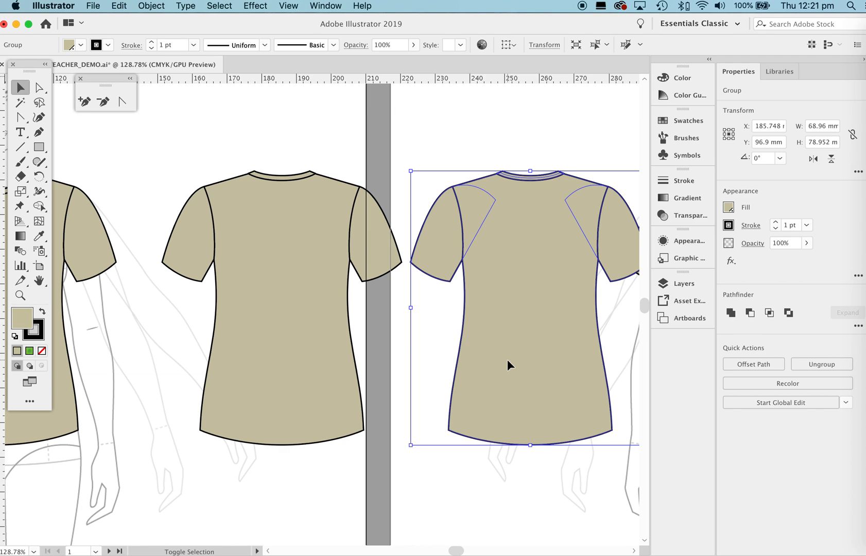
left_click(666, 97)
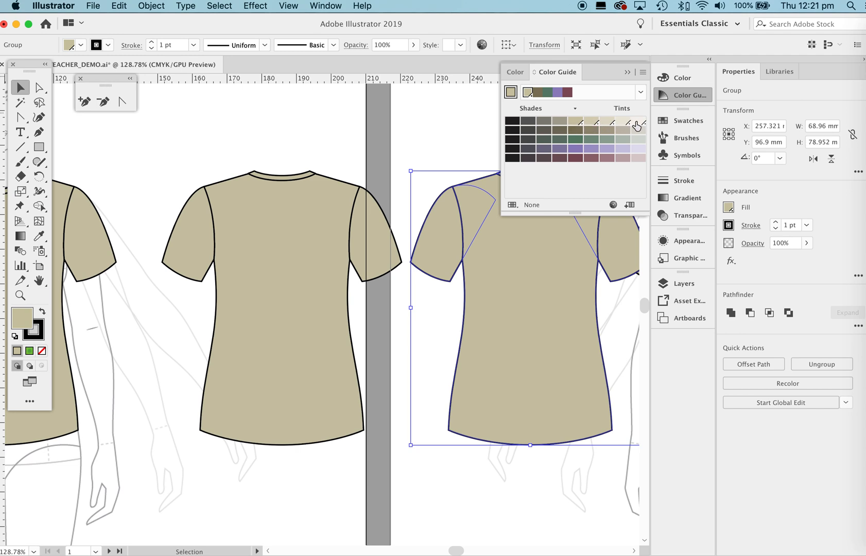
left_click(559, 122)
left_click(558, 122)
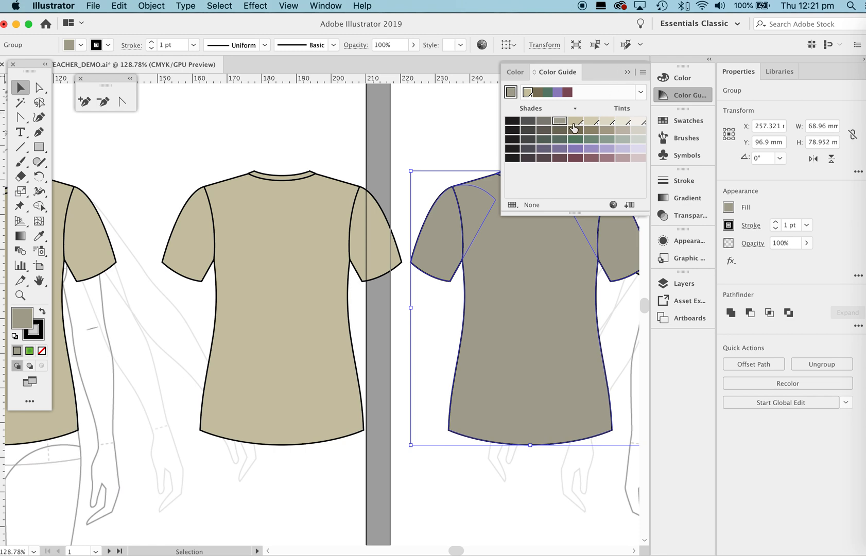
left_click(627, 72)
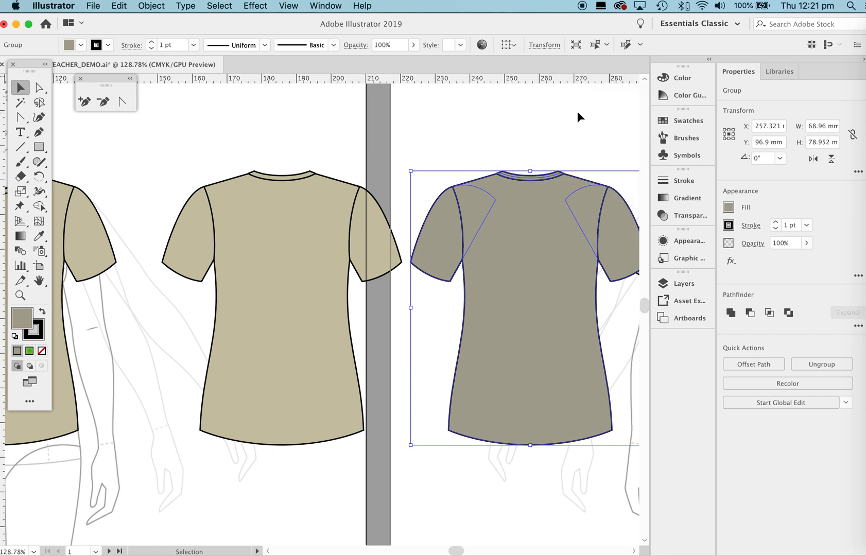
left_click(495, 158)
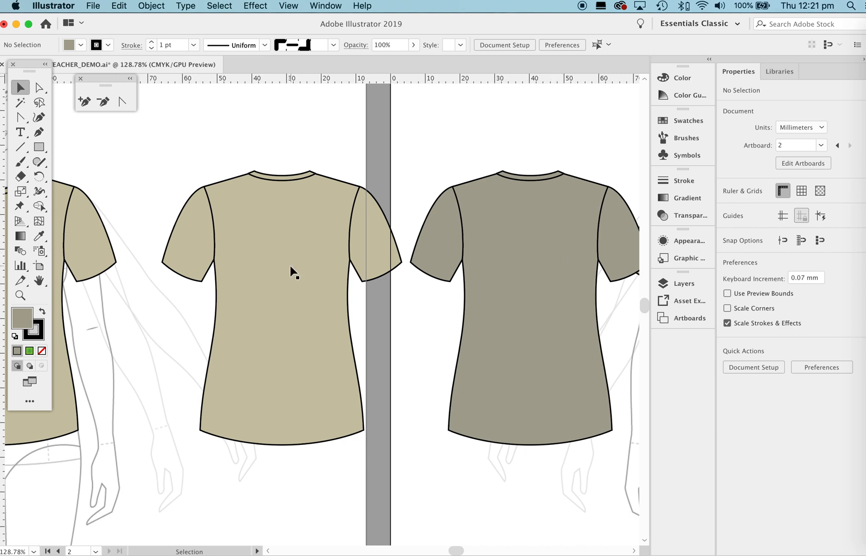
Step: Move the darker back view copy over the front view T-shirt on the figure, to about X 113.8 mm, Y 99.2 mm
left_click(247, 274)
left_click(504, 219)
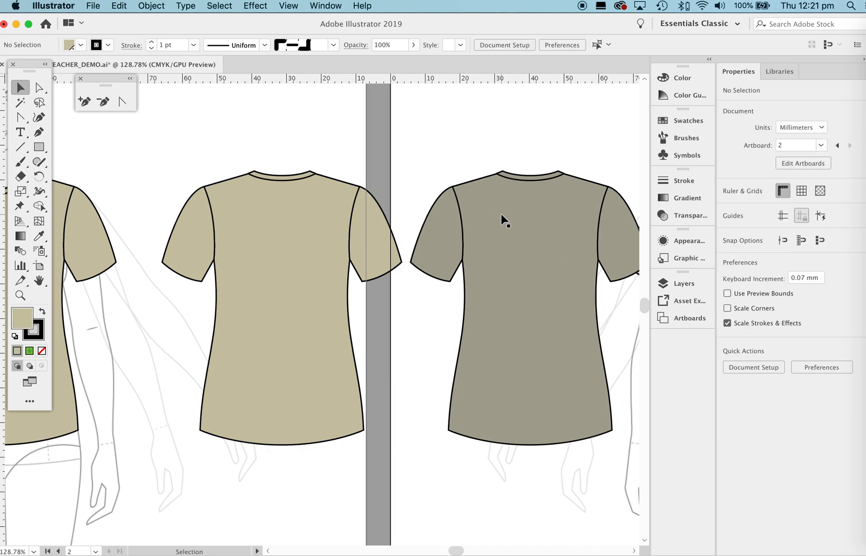
left_click(503, 219)
left_click_drag(537, 219, 246, 218)
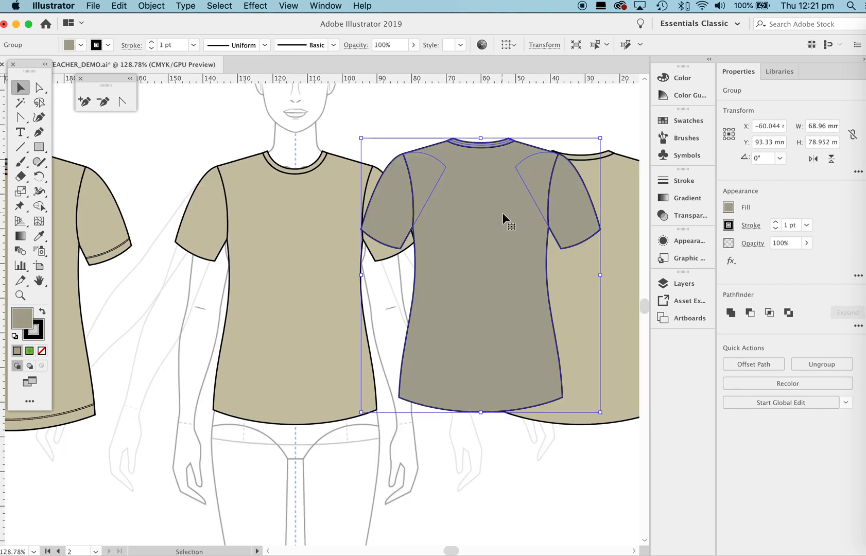
left_click_drag(502, 212, 345, 237)
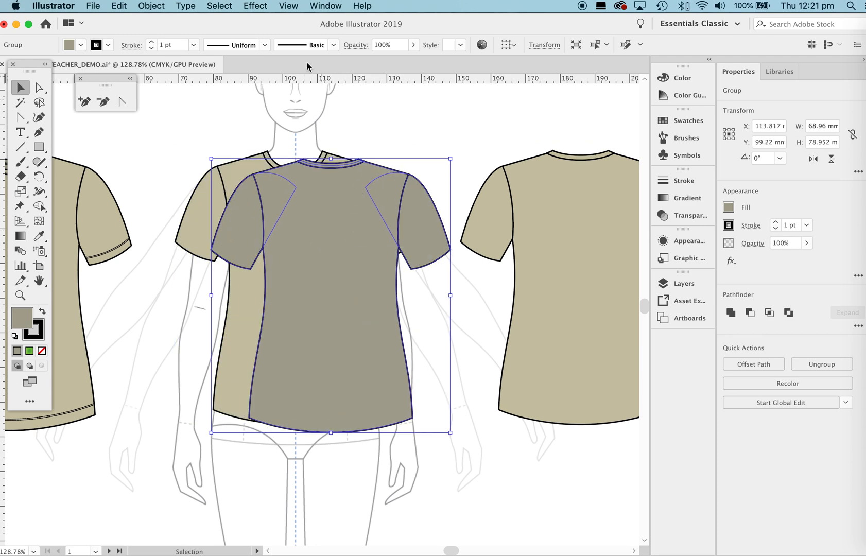
Step: Turn on Smart Guides and align the darker back view copy exactly over the front view, at about X 103.5 mm, Y 97.1 mm
left_click(259, 12)
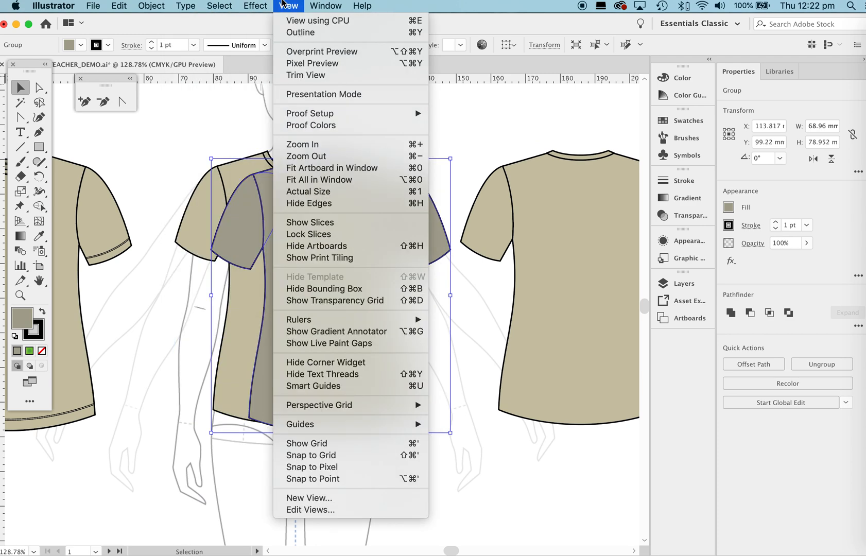
left_click(310, 385)
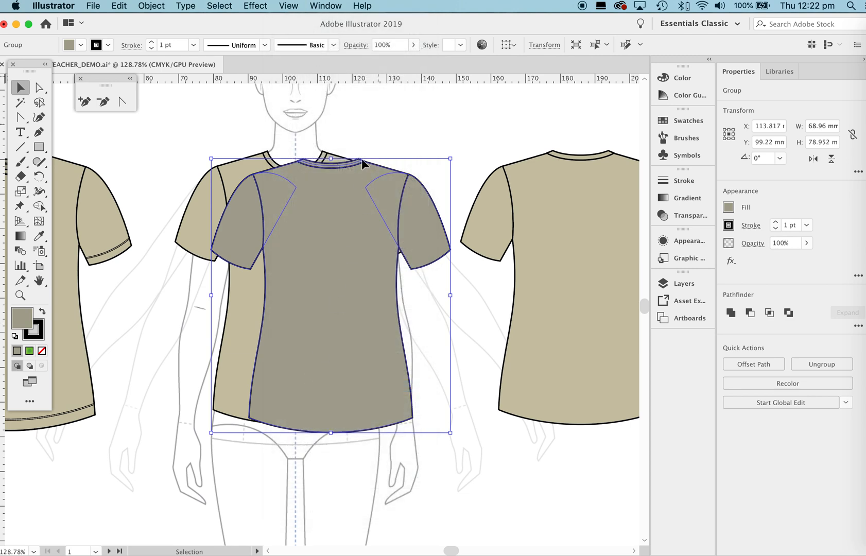
left_click_drag(321, 276, 284, 267)
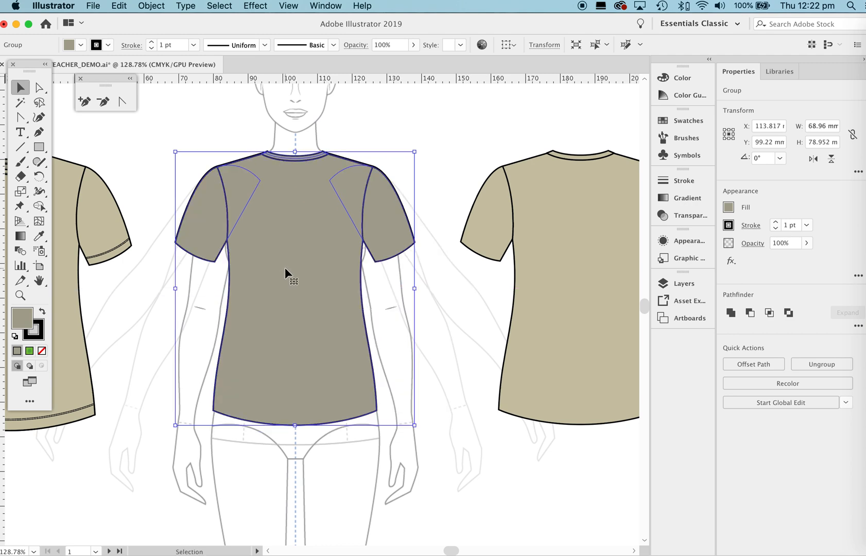
Step: Send the darker back view copy behind the front view T-shirt and deselect it
right_click(290, 266)
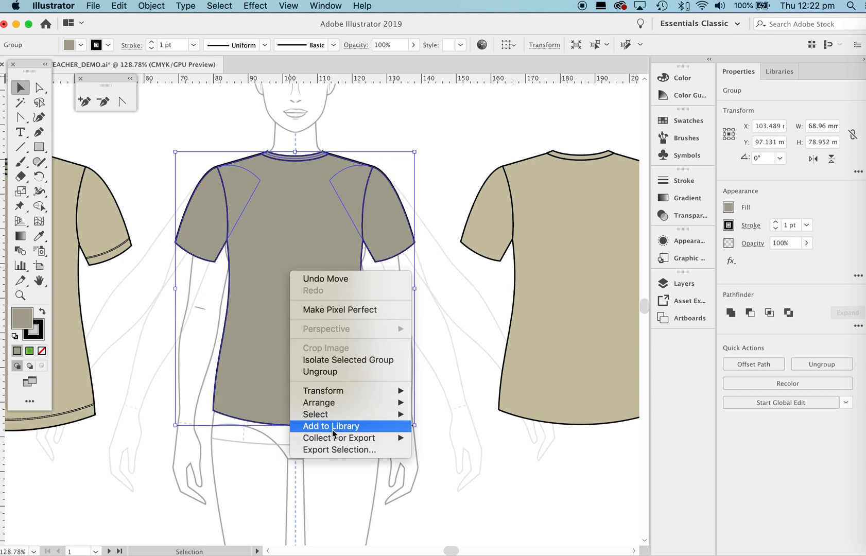
mouse_move(323, 402)
left_click(478, 439)
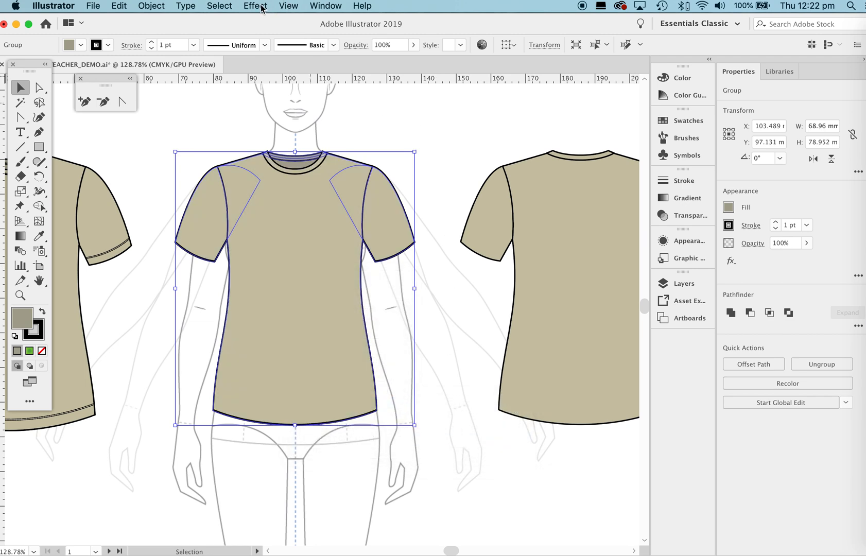
left_click(460, 162)
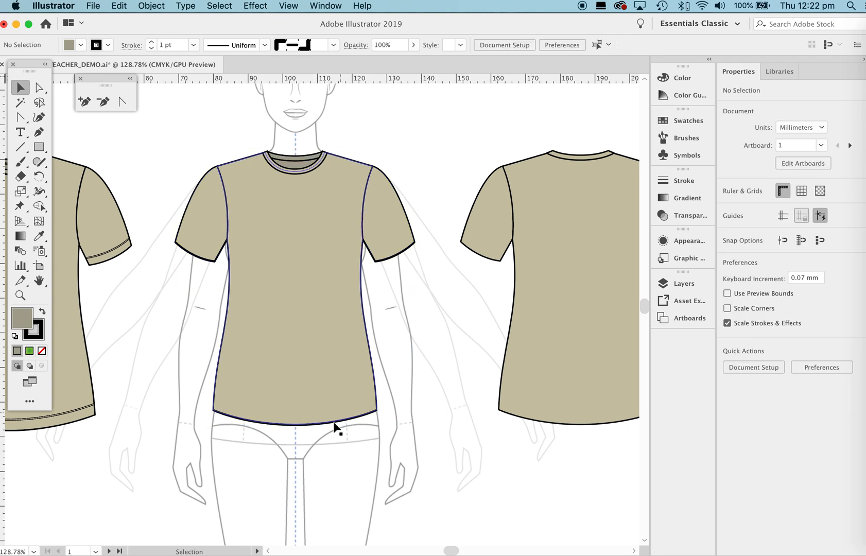
Step: Examine up close how the hem, sleeve and neckline edges of the front view line up with the darker back copy
key("z")
left_click(286, 385)
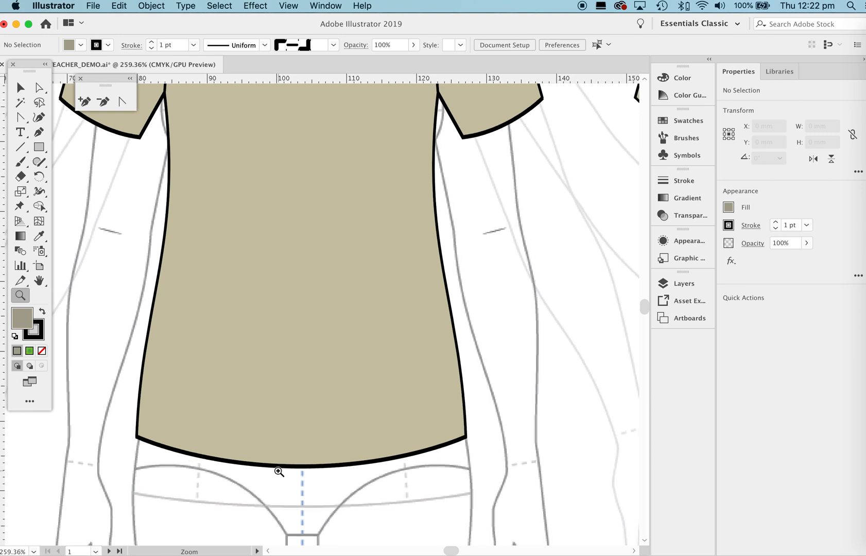
key("v")
left_click(290, 468)
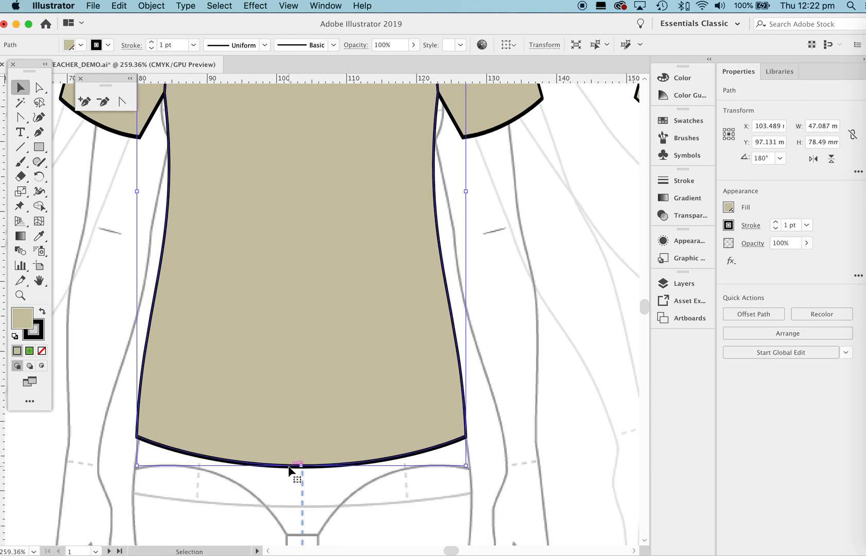
left_click(265, 482)
left_click(296, 453)
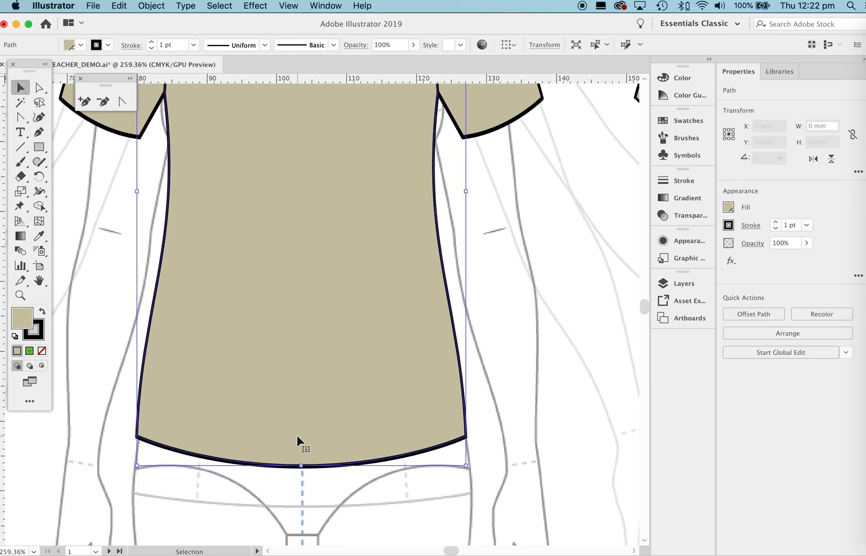
scroll(484, 175, "up", 5)
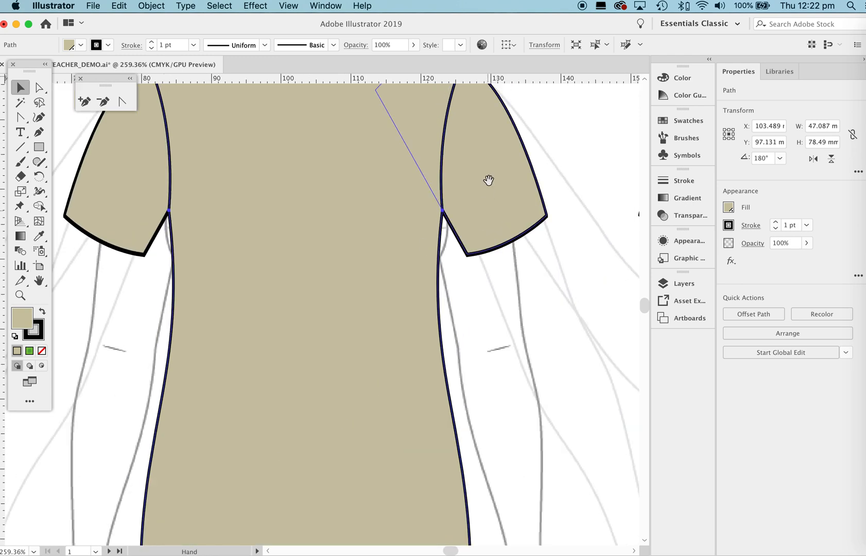
scroll(495, 236, "up", 5)
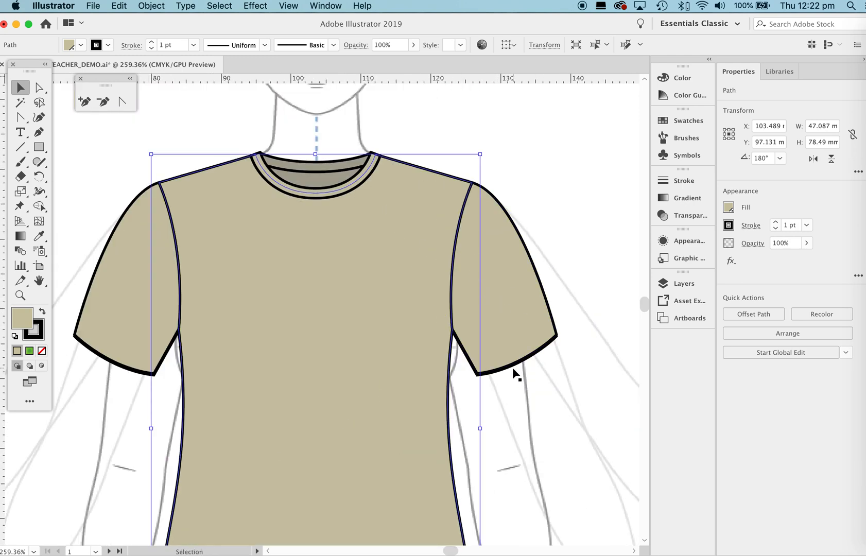
Step: Nudge the darker back view group up to about Y 96.85 mm so its hem sits behind the front hem, and deselect it
left_click(473, 245)
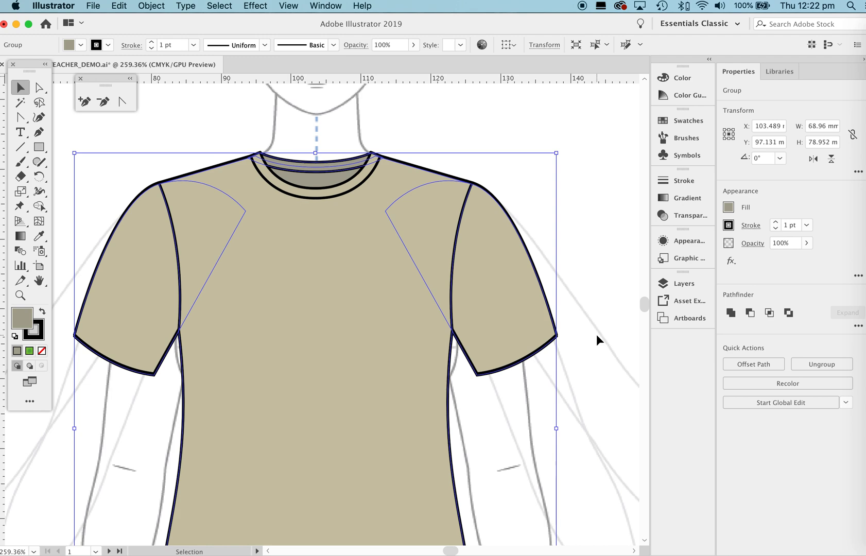
scroll(597, 340, "down", 2)
scroll(597, 337, "down", 4)
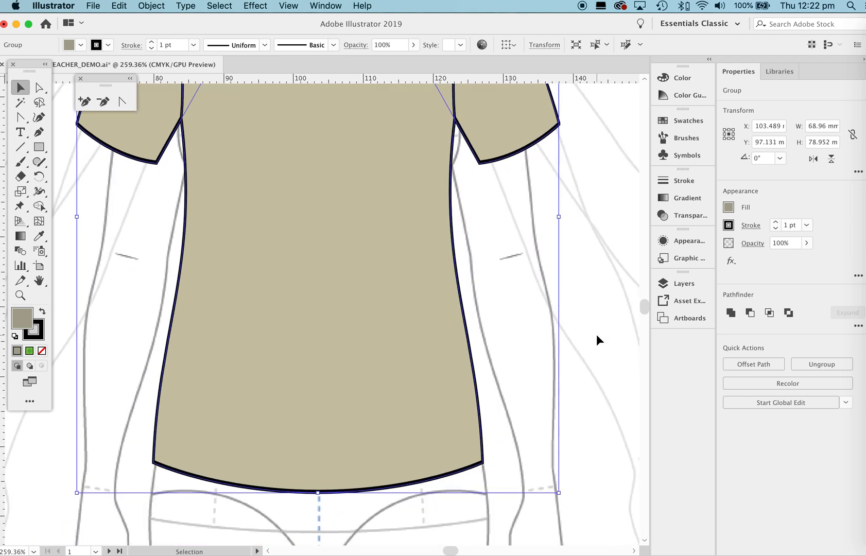
key("space")
left_click_drag(373, 312, 374, 536)
left_click(427, 156)
left_click(324, 188)
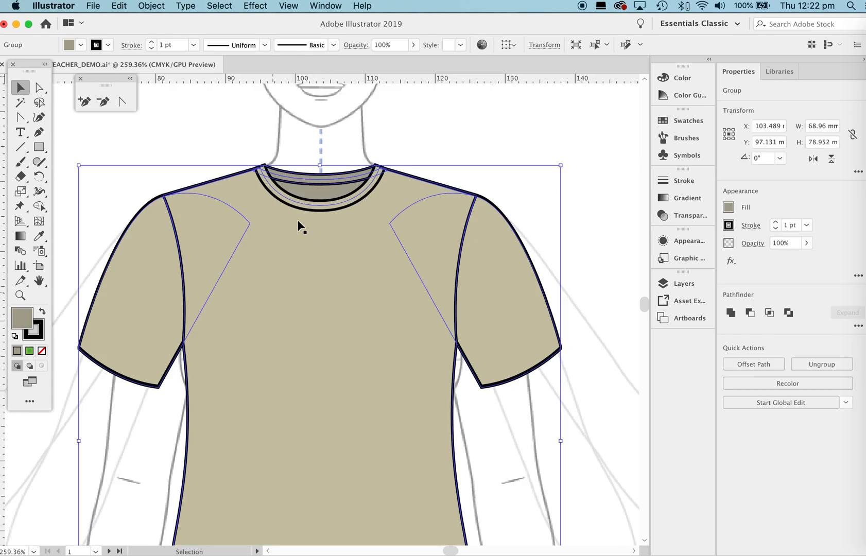
scroll(597, 362, "down", 2)
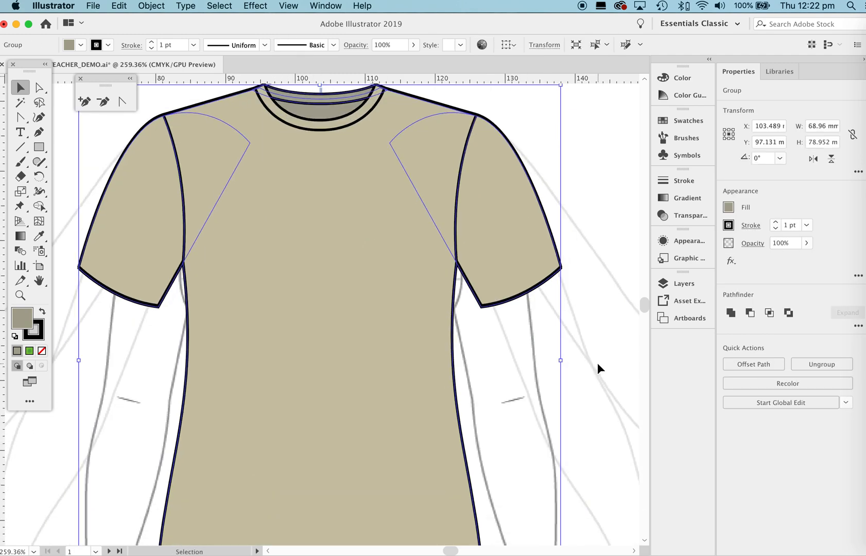
scroll(597, 362, "down", 2)
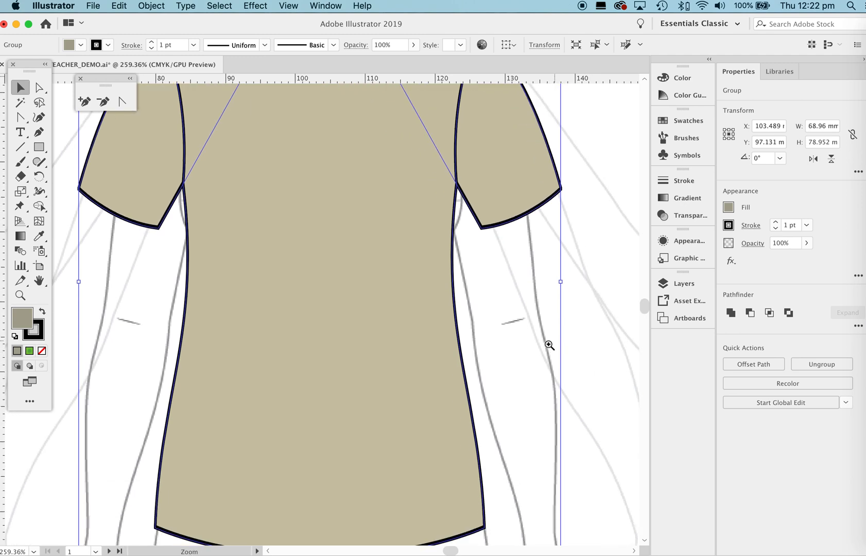
scroll(550, 345, "down", 2)
key("Up")
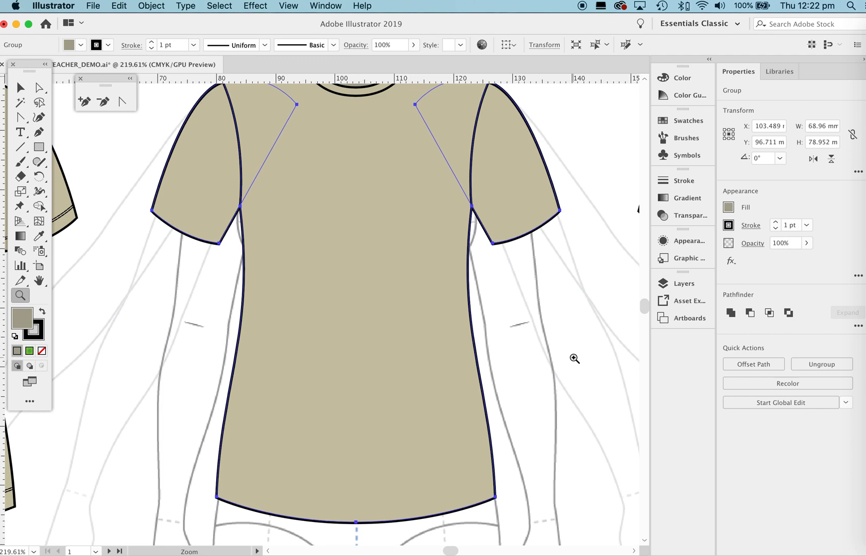
key("Down")
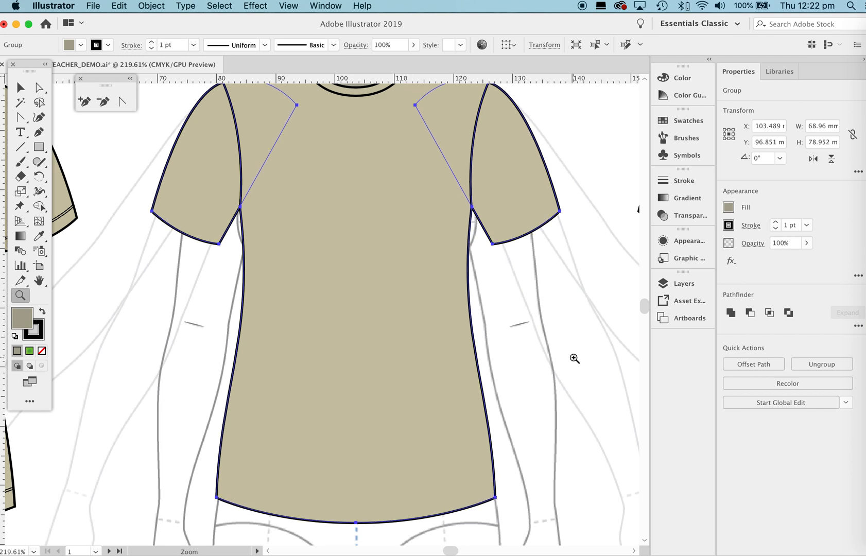
key("Left")
key("Left")
key("v")
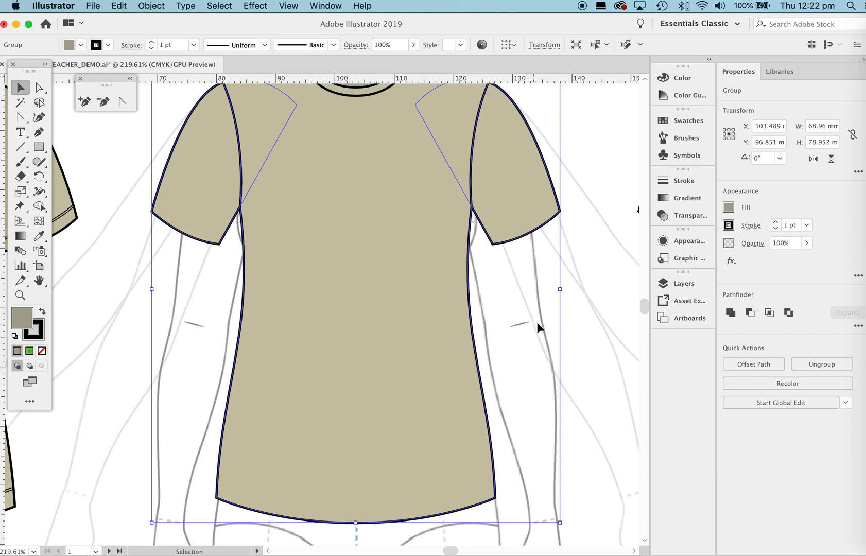
left_click(598, 322)
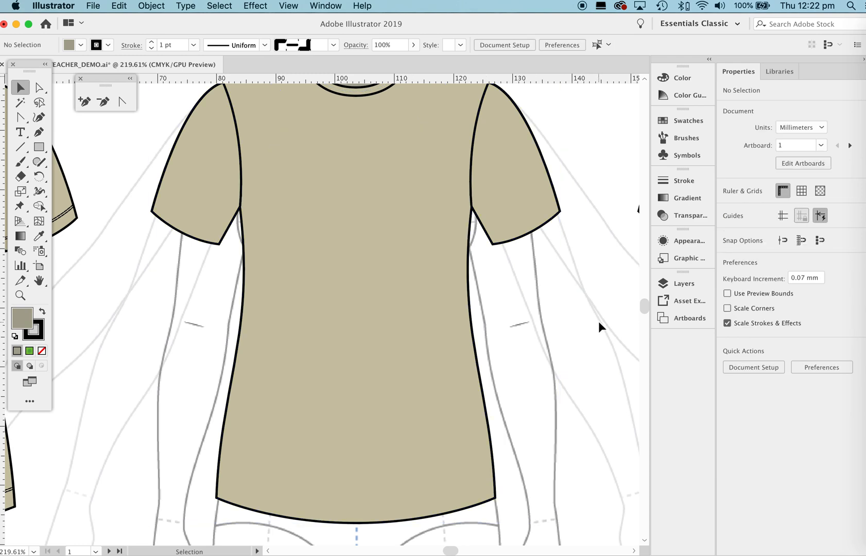
Step: Average the front and back neckbands' upper anchor points at the left neck peak on both axes so they coincide
key("z")
left_click(568, 290, "alt")
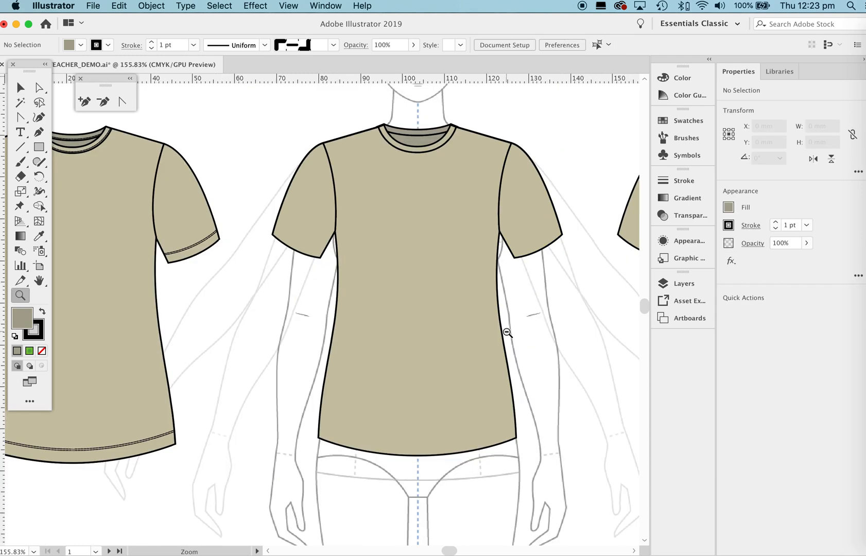
left_click_drag(388, 125, 508, 321)
left_click_drag(522, 217, 397, 296)
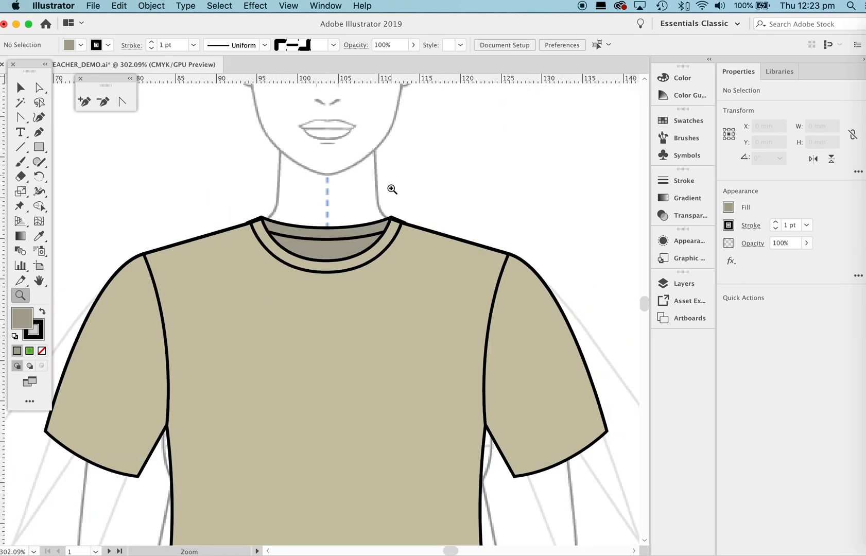
left_click_drag(241, 233, 504, 272)
scroll(419, 258, "right", 5)
scroll(419, 257, "down", 2)
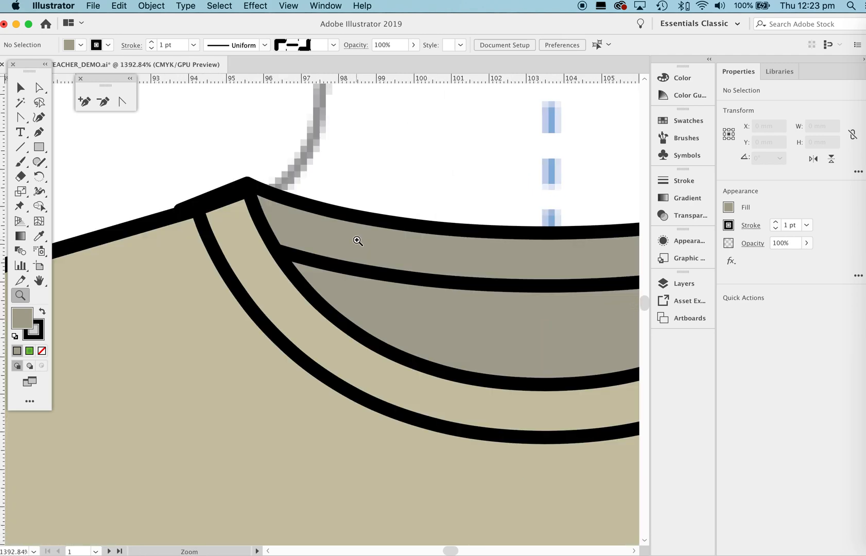
key("a")
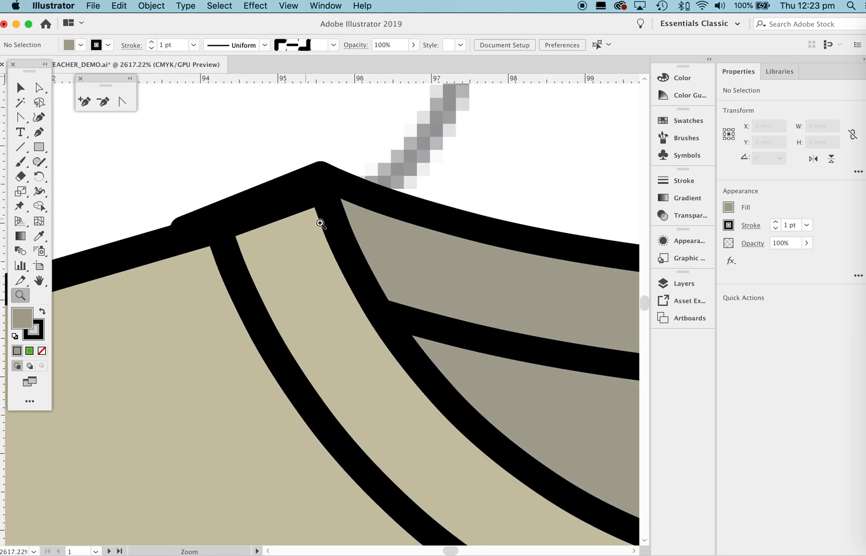
scroll(184, 198, "up", 4)
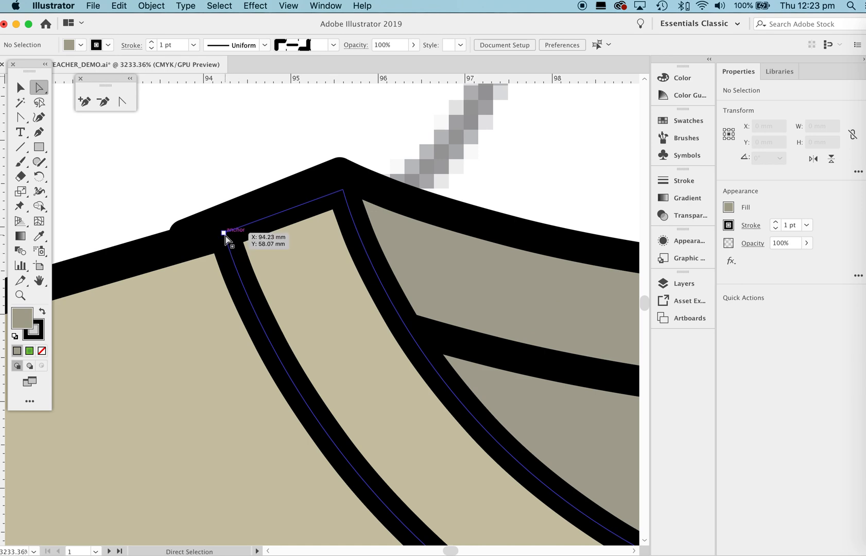
left_click_drag(326, 141, 364, 220)
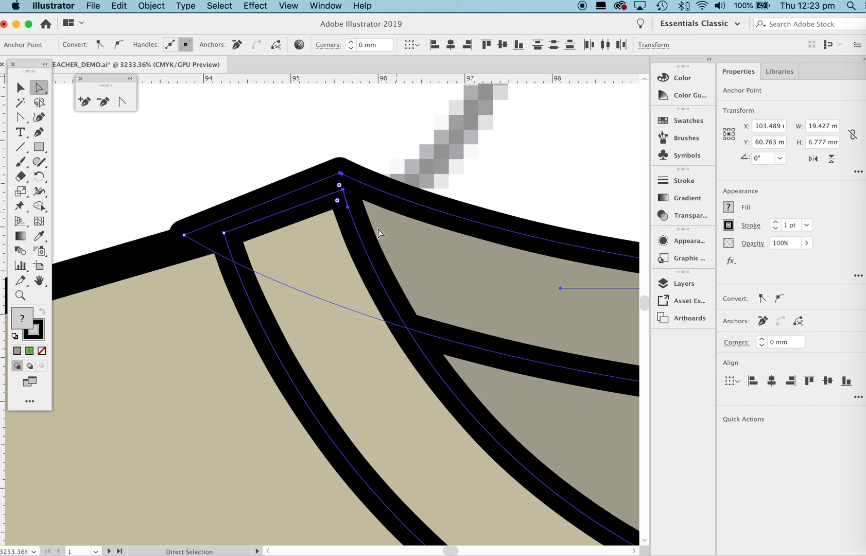
right_click(400, 194)
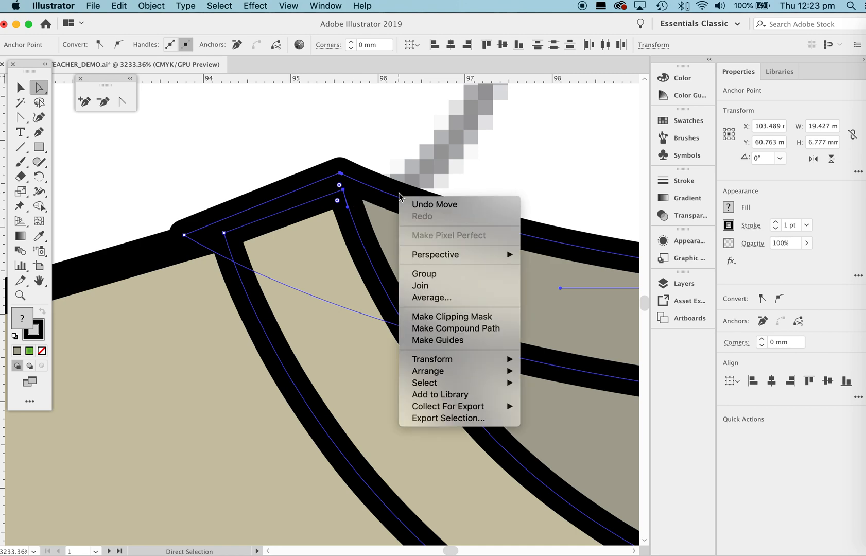
left_click(428, 297)
left_click(580, 236)
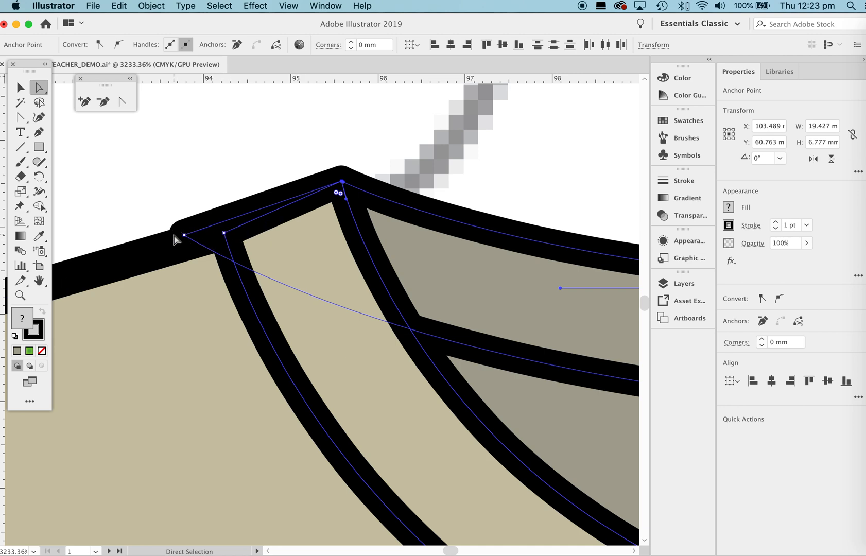
Step: Average the front and back neckbands' outer anchor points on the left shoulder line on both axes
left_click(223, 234)
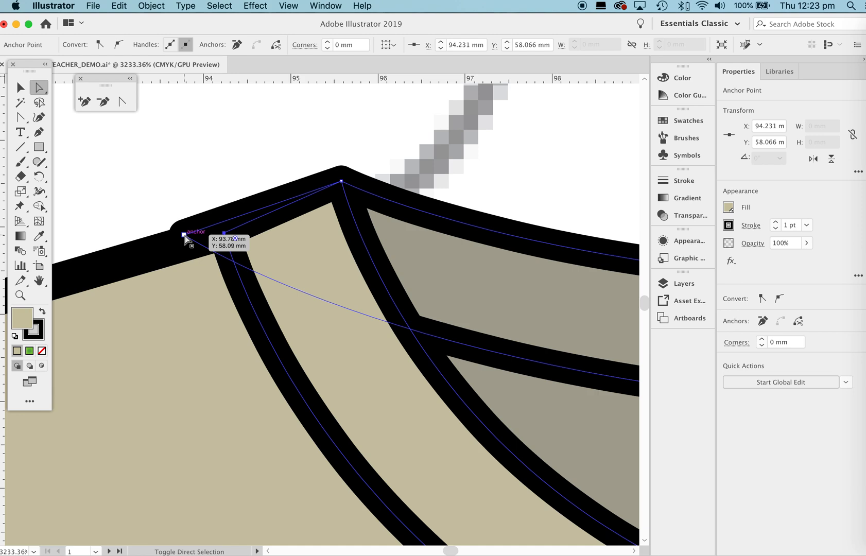
left_click(184, 234, "shift")
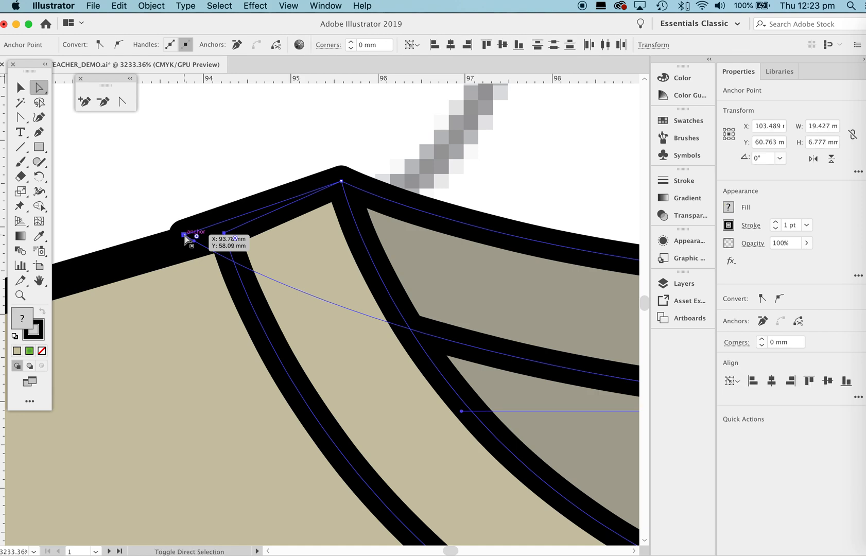
right_click(296, 155)
left_click(330, 258)
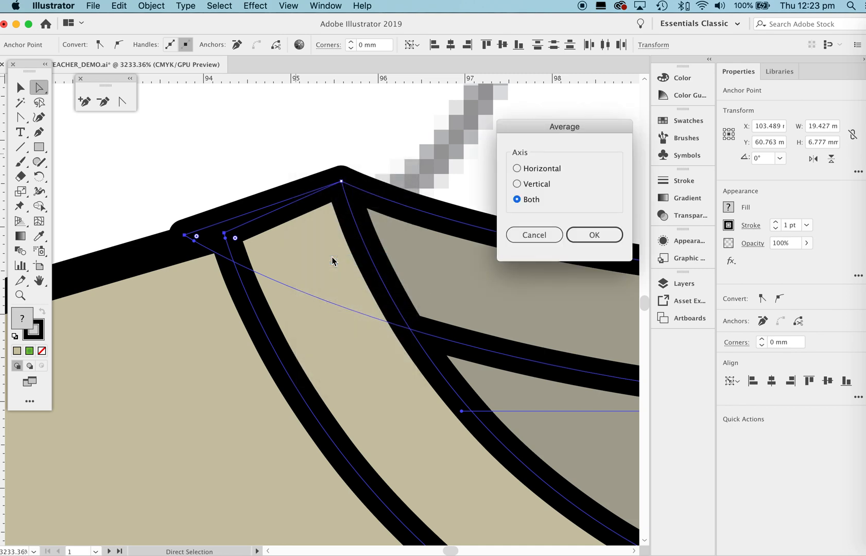
left_click(583, 236)
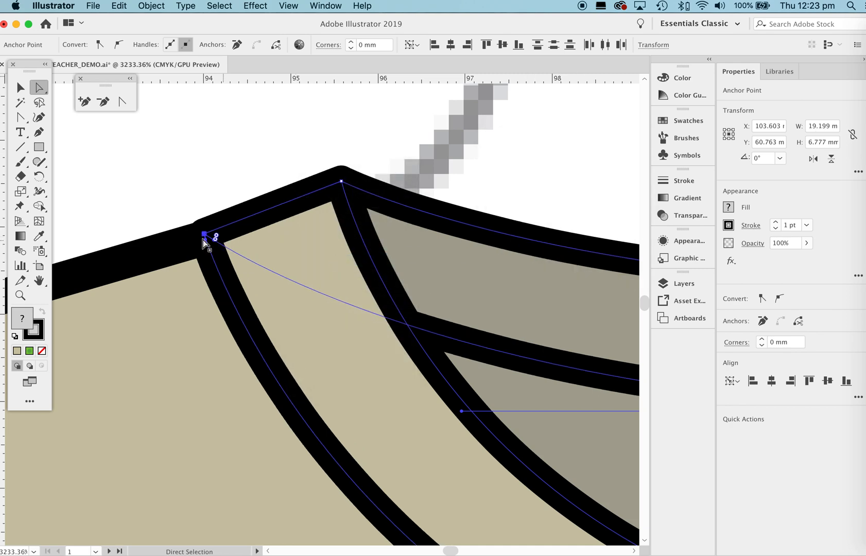
Step: Average the front and back neckbands' upper anchor points at the right neck peak on both axes
key("z")
left_click_drag(476, 207, 253, 288)
left_click_drag(507, 245, 24, 252)
left_click_drag(452, 253, 372, 252)
left_click_drag(370, 181, 556, 276)
key("a")
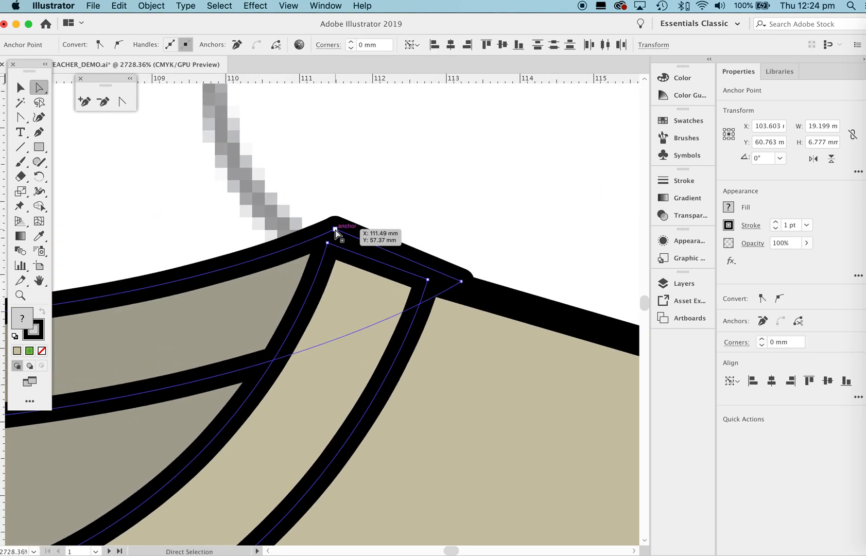
left_click(335, 229)
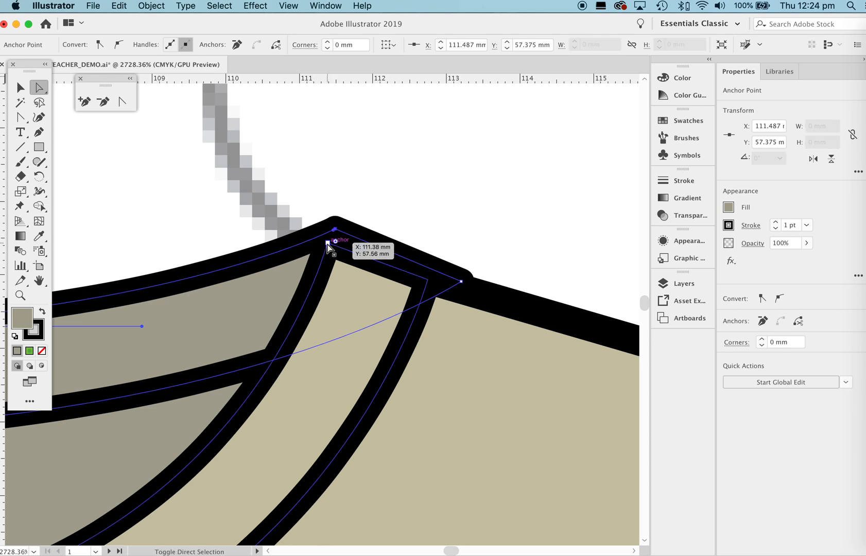
left_click(327, 242, "shift")
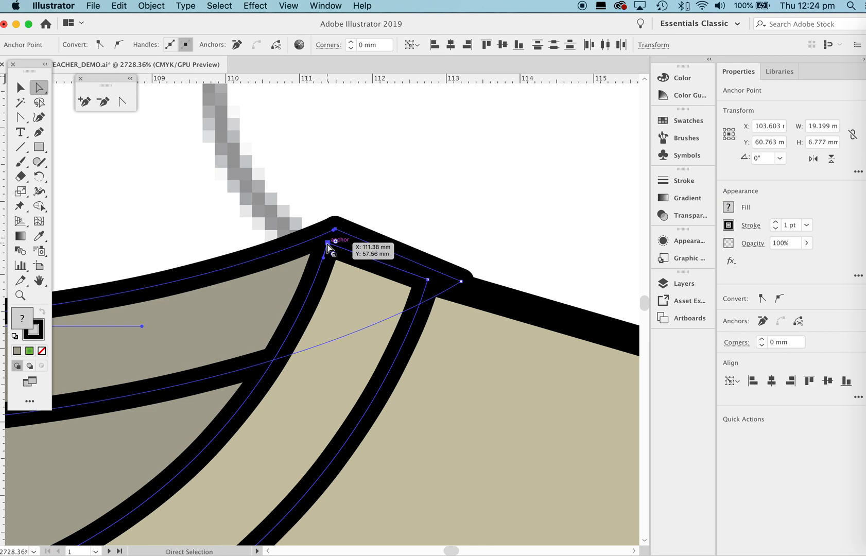
right_click(400, 216)
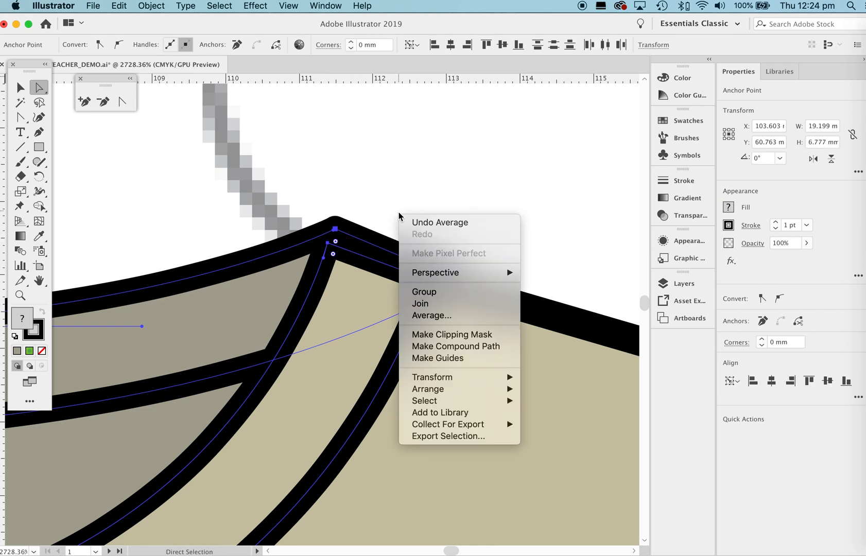
left_click(427, 313)
left_click(588, 236)
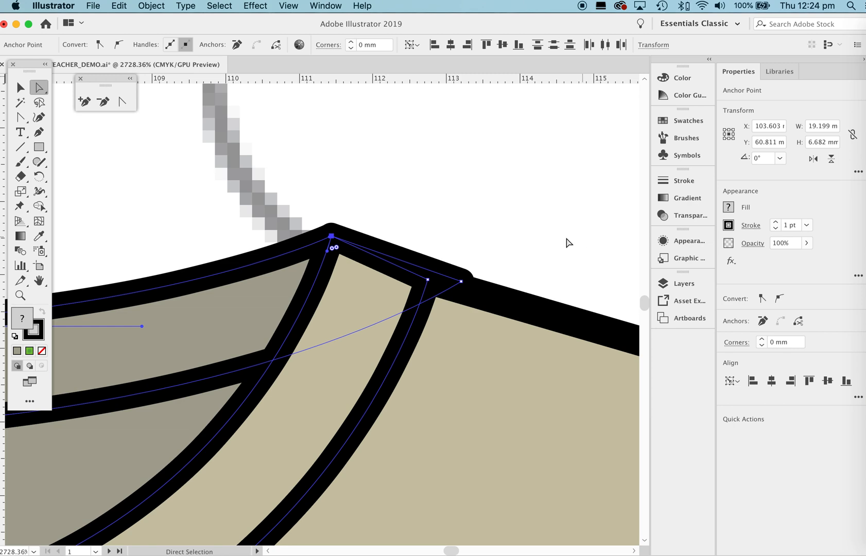
Step: Average the front and back neckbands' outer anchor points on the right shoulder line on both axes
left_click(460, 281)
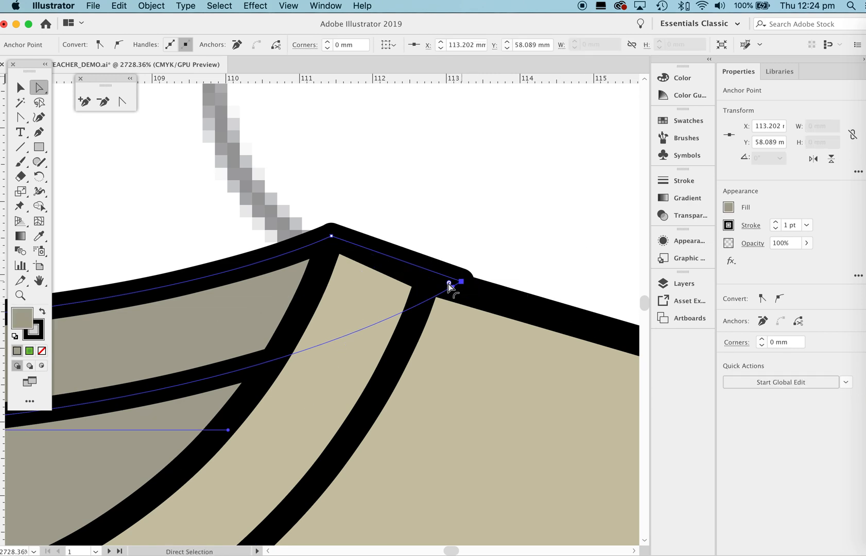
left_click(427, 281, "shift")
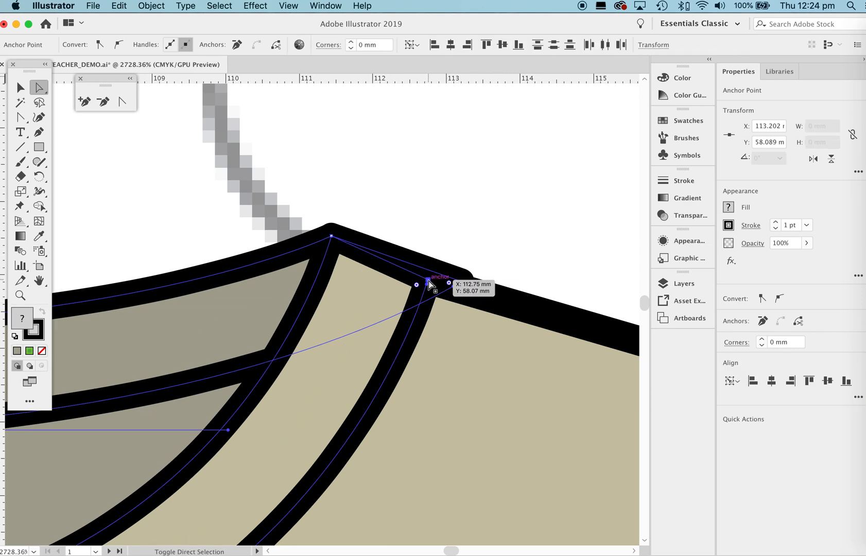
right_click(482, 266)
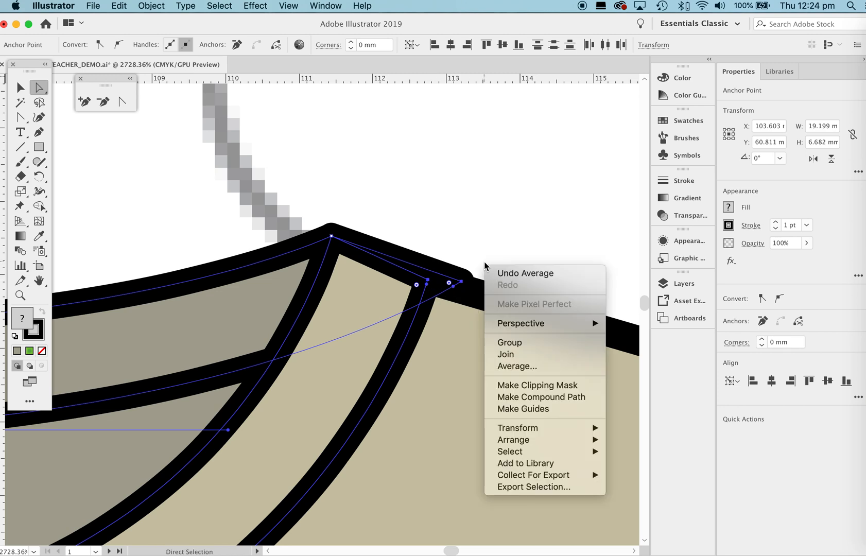
left_click(494, 366)
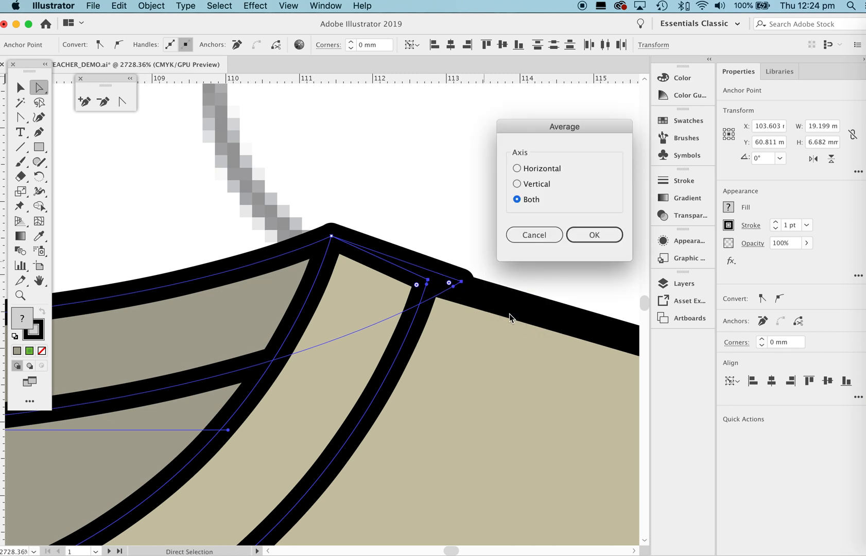
left_click(575, 238)
Step: Group all parts of the central front view together with the darker back copy behind it, and deselect the group
left_click(556, 159, "alt")
left_click_drag(306, 324, 216, 384)
left_click_drag(523, 201, 367, 281)
key("v")
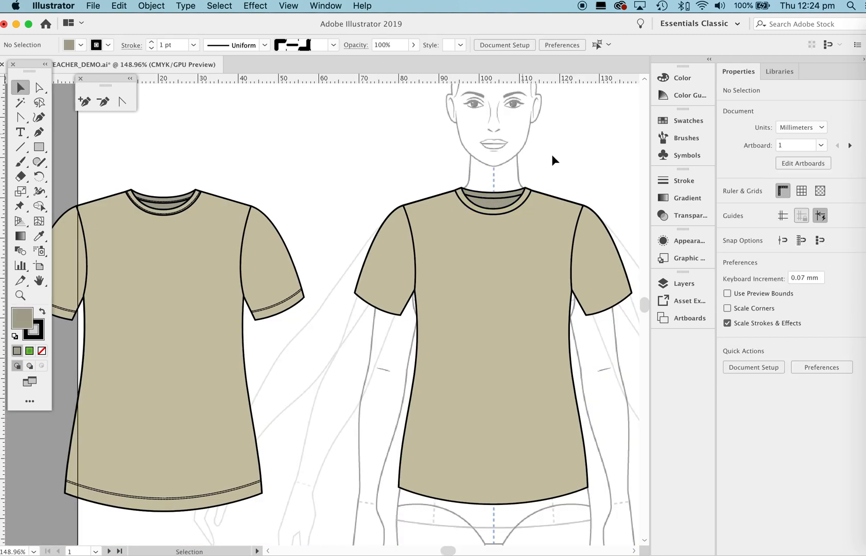
left_click(504, 112)
left_click_drag(575, 186, 423, 154)
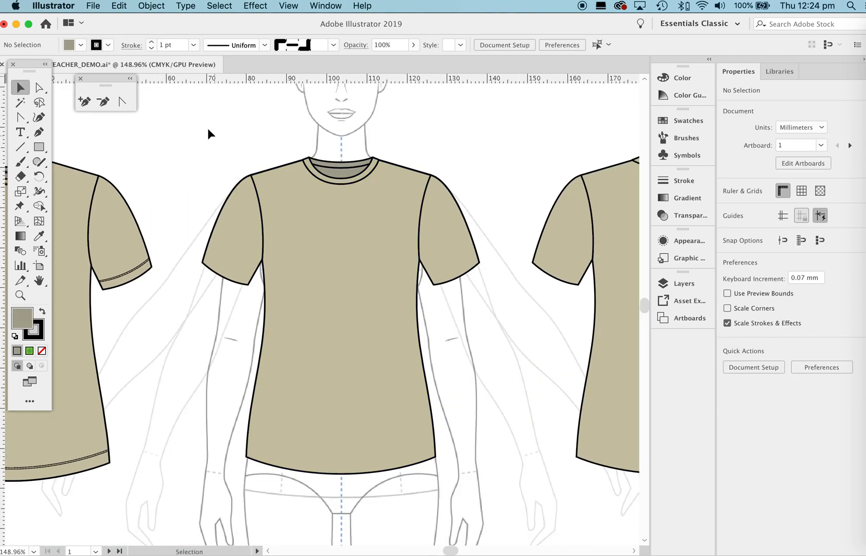
scroll(209, 136, "down", 2)
scroll(209, 136, "right", 3)
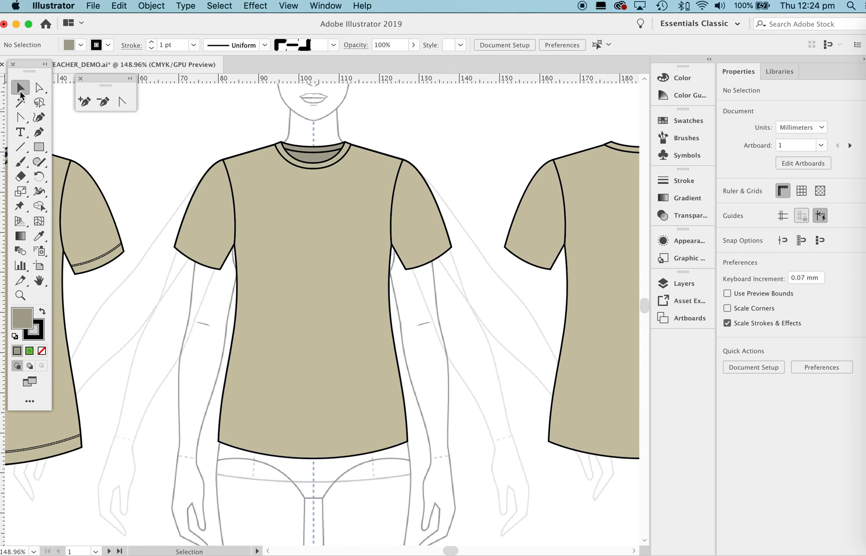
left_click_drag(159, 114, 473, 485)
right_click(381, 308)
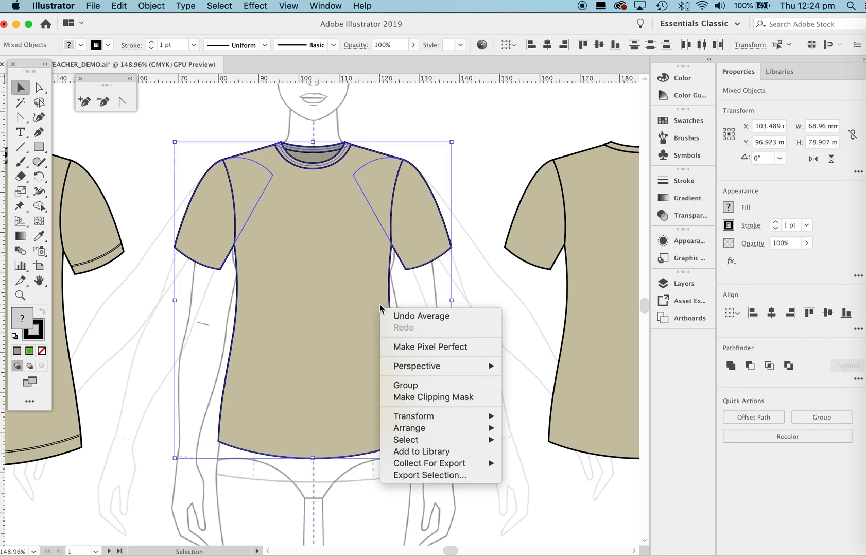
left_click(416, 388)
left_click(417, 140)
Step: Try moving the grouped front view as one piece, and undo the move
left_click_drag(332, 242, 371, 191)
key("super+z")
key("super+z")
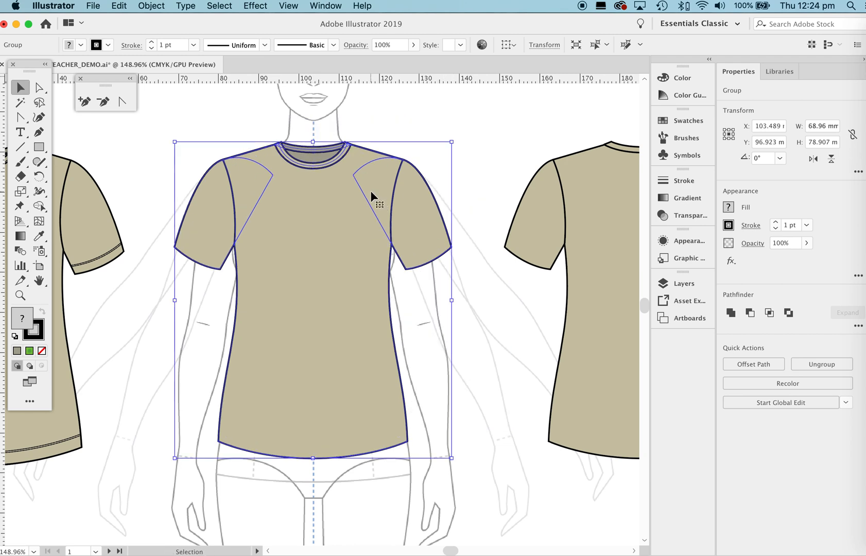
Step: Move the separate back view group about 6 mm to the left, closer to the front view, and deselect it
left_click(481, 151)
scroll(531, 187, "right", 10)
left_click(363, 183)
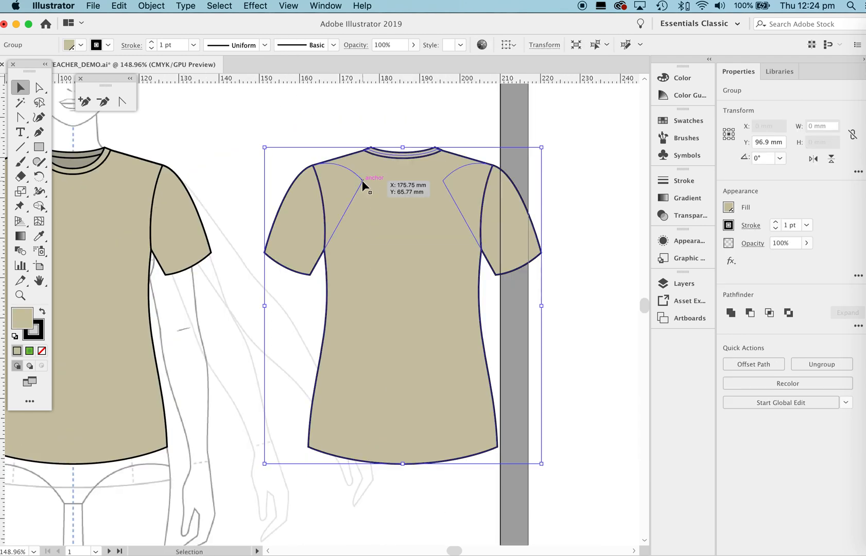
scroll(373, 198, "left", 5)
scroll(372, 198, "down", 2)
left_click_drag(469, 233, 446, 234)
left_click(318, 117)
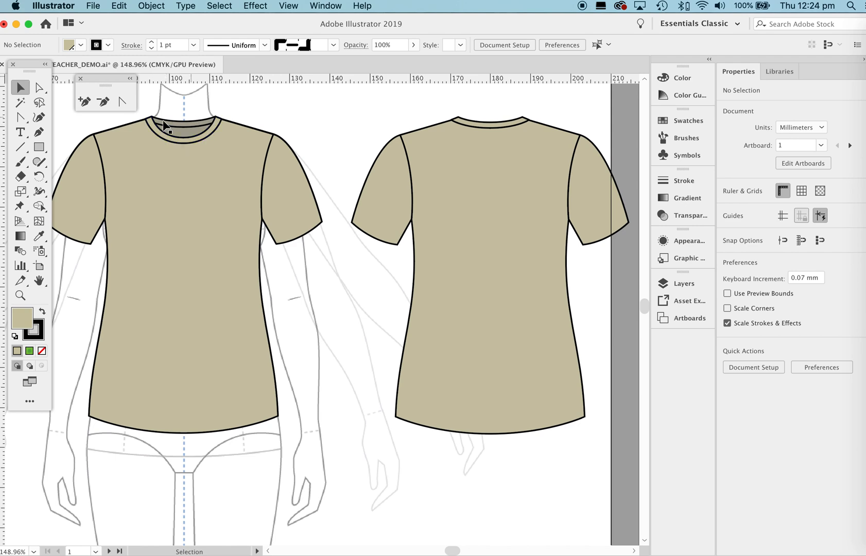
left_click_drag(198, 192, 183, 188)
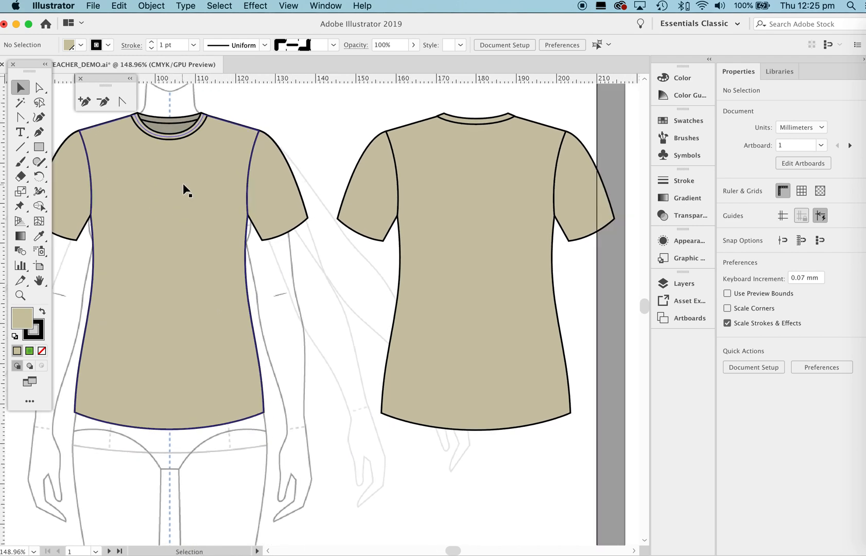
key("z")
left_click_drag(447, 173, 397, 240)
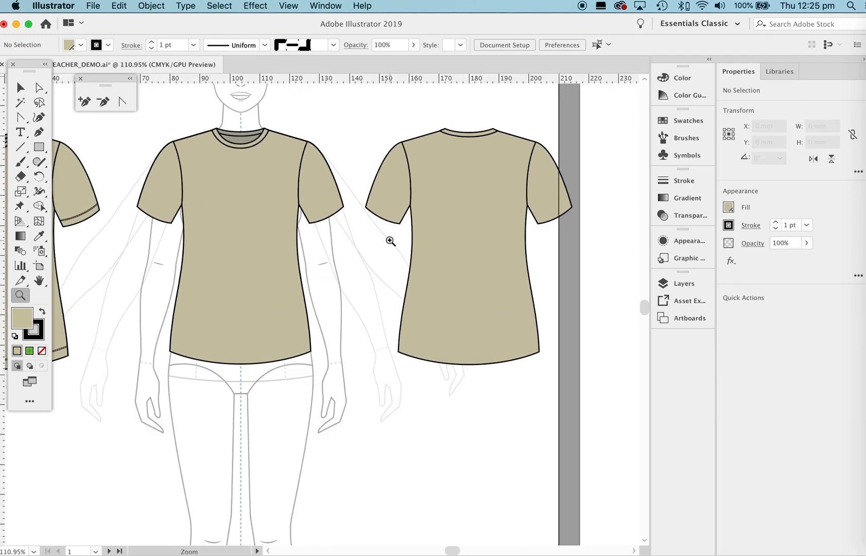